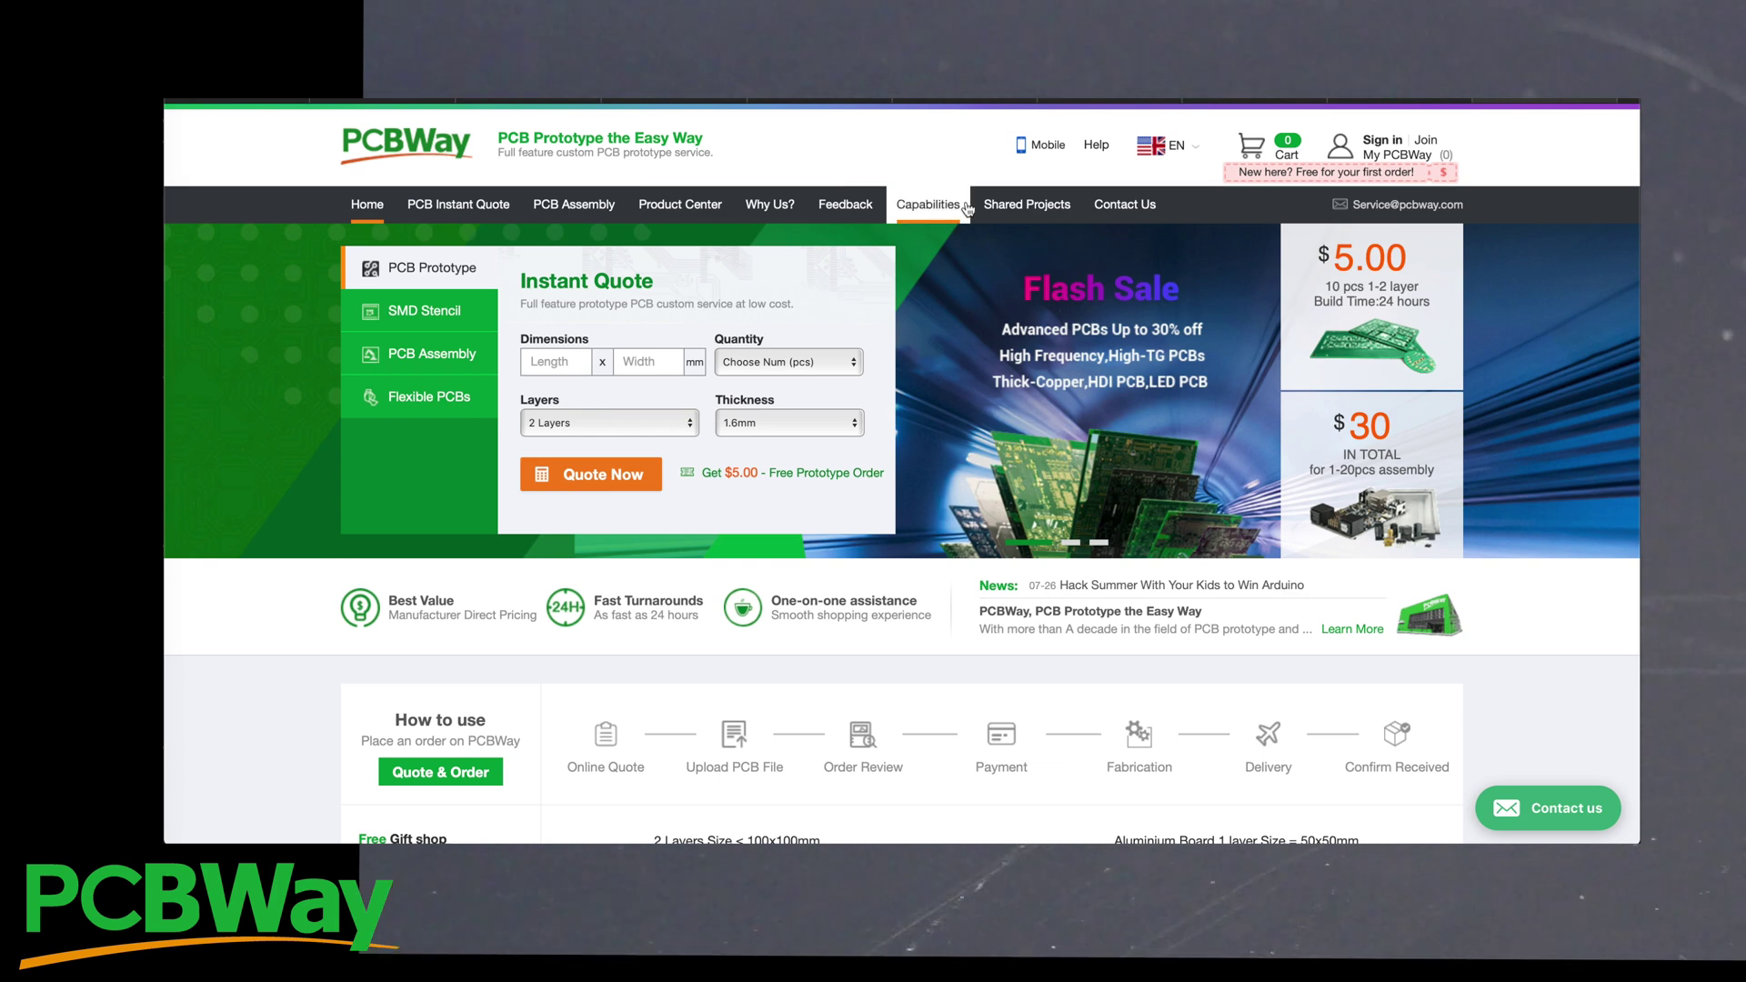
Step: Open PCBWay's Shared Projects page and look through the weekly projects, nominees, sponsorships, questions and blog entries
click(1004, 202)
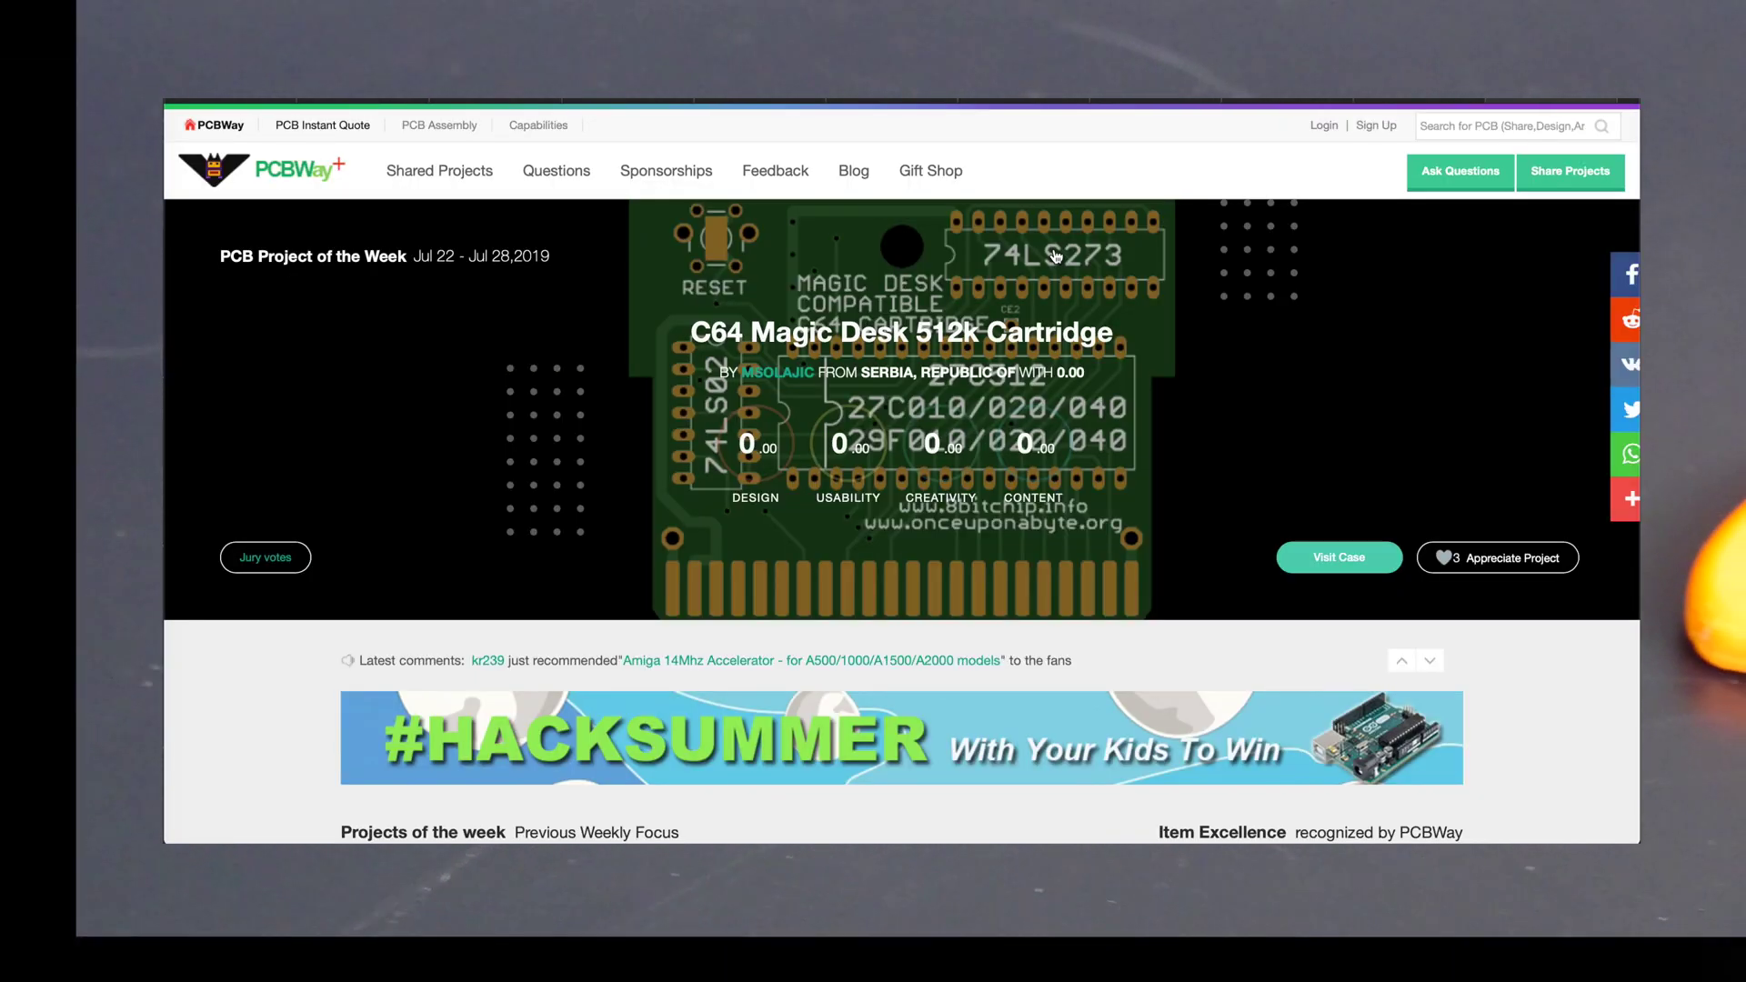
scroll(1055, 256, down, 2)
scroll(1055, 257, down, 3)
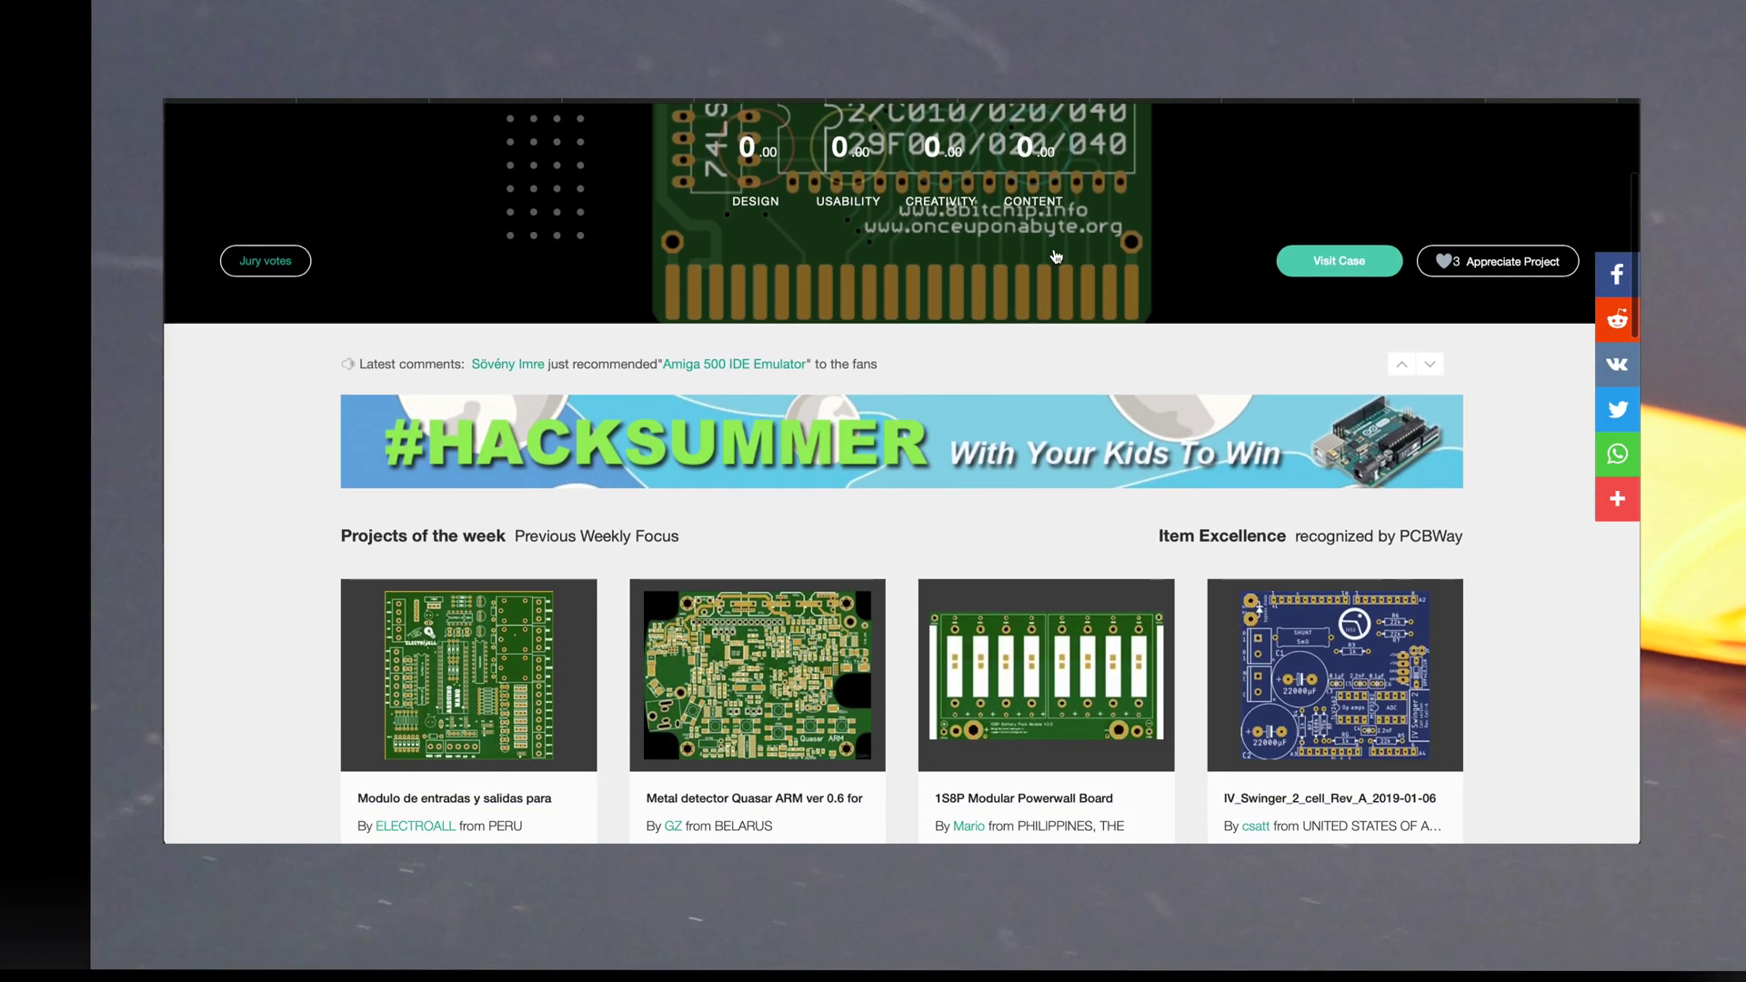
scroll(1055, 256, down, 6)
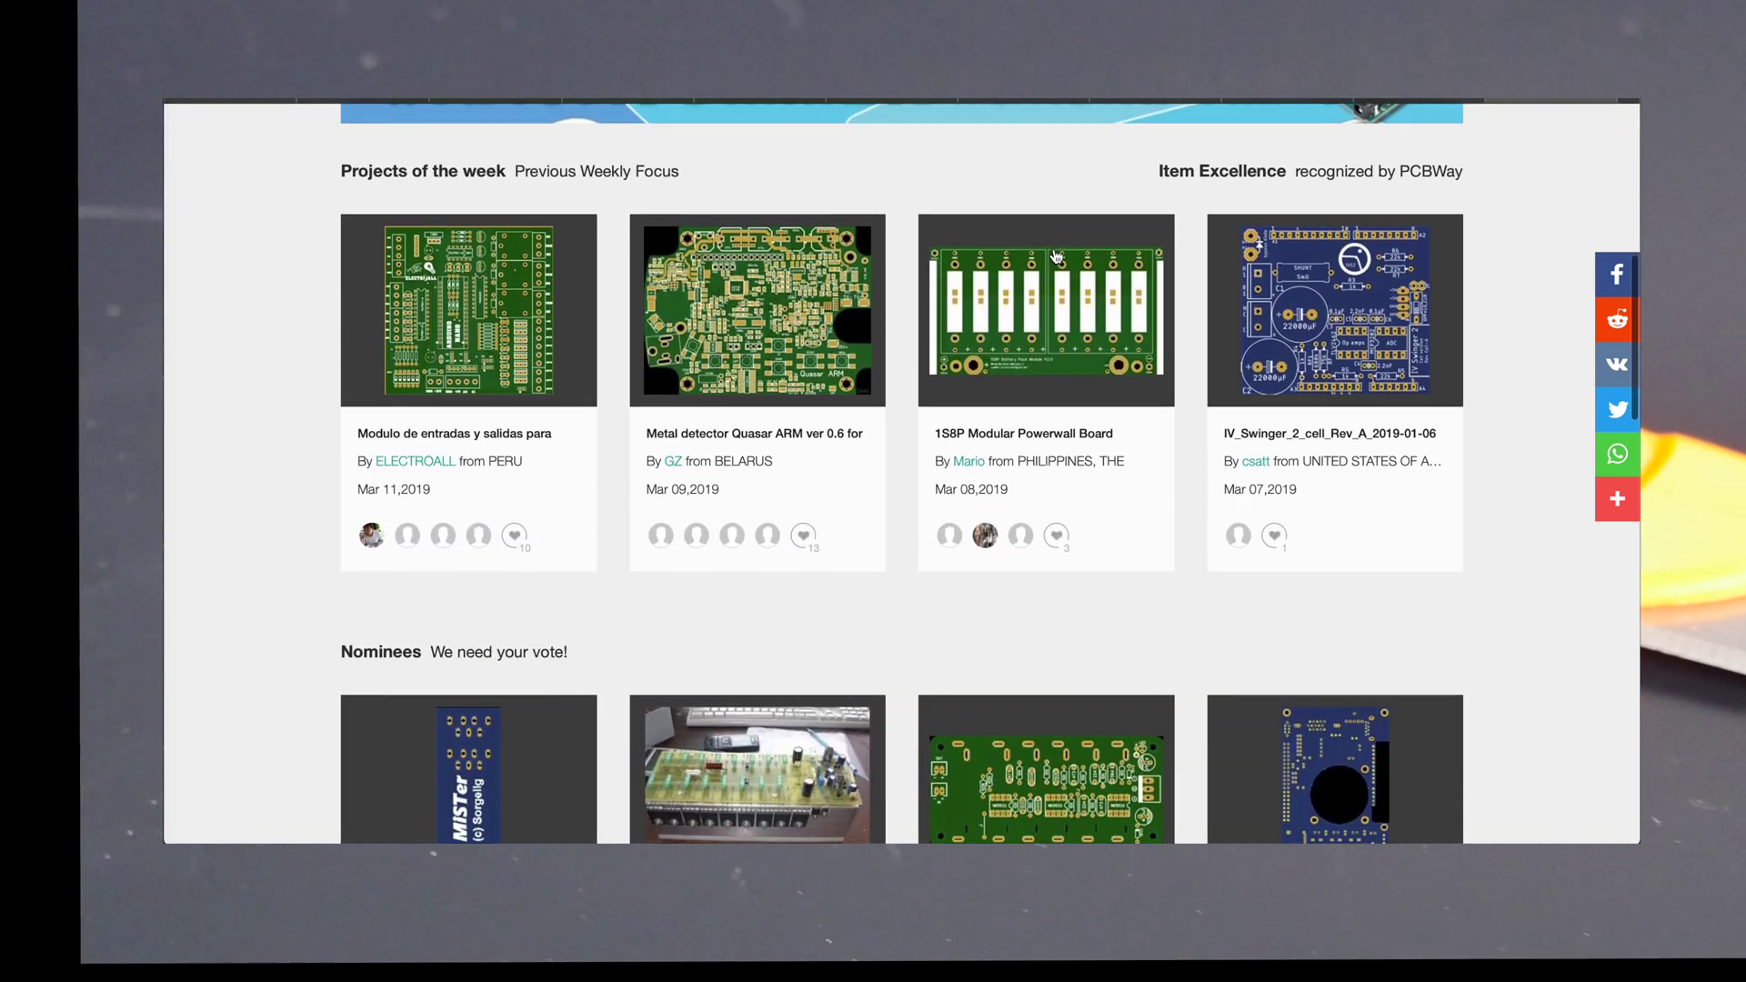
scroll(1056, 257, down, 6)
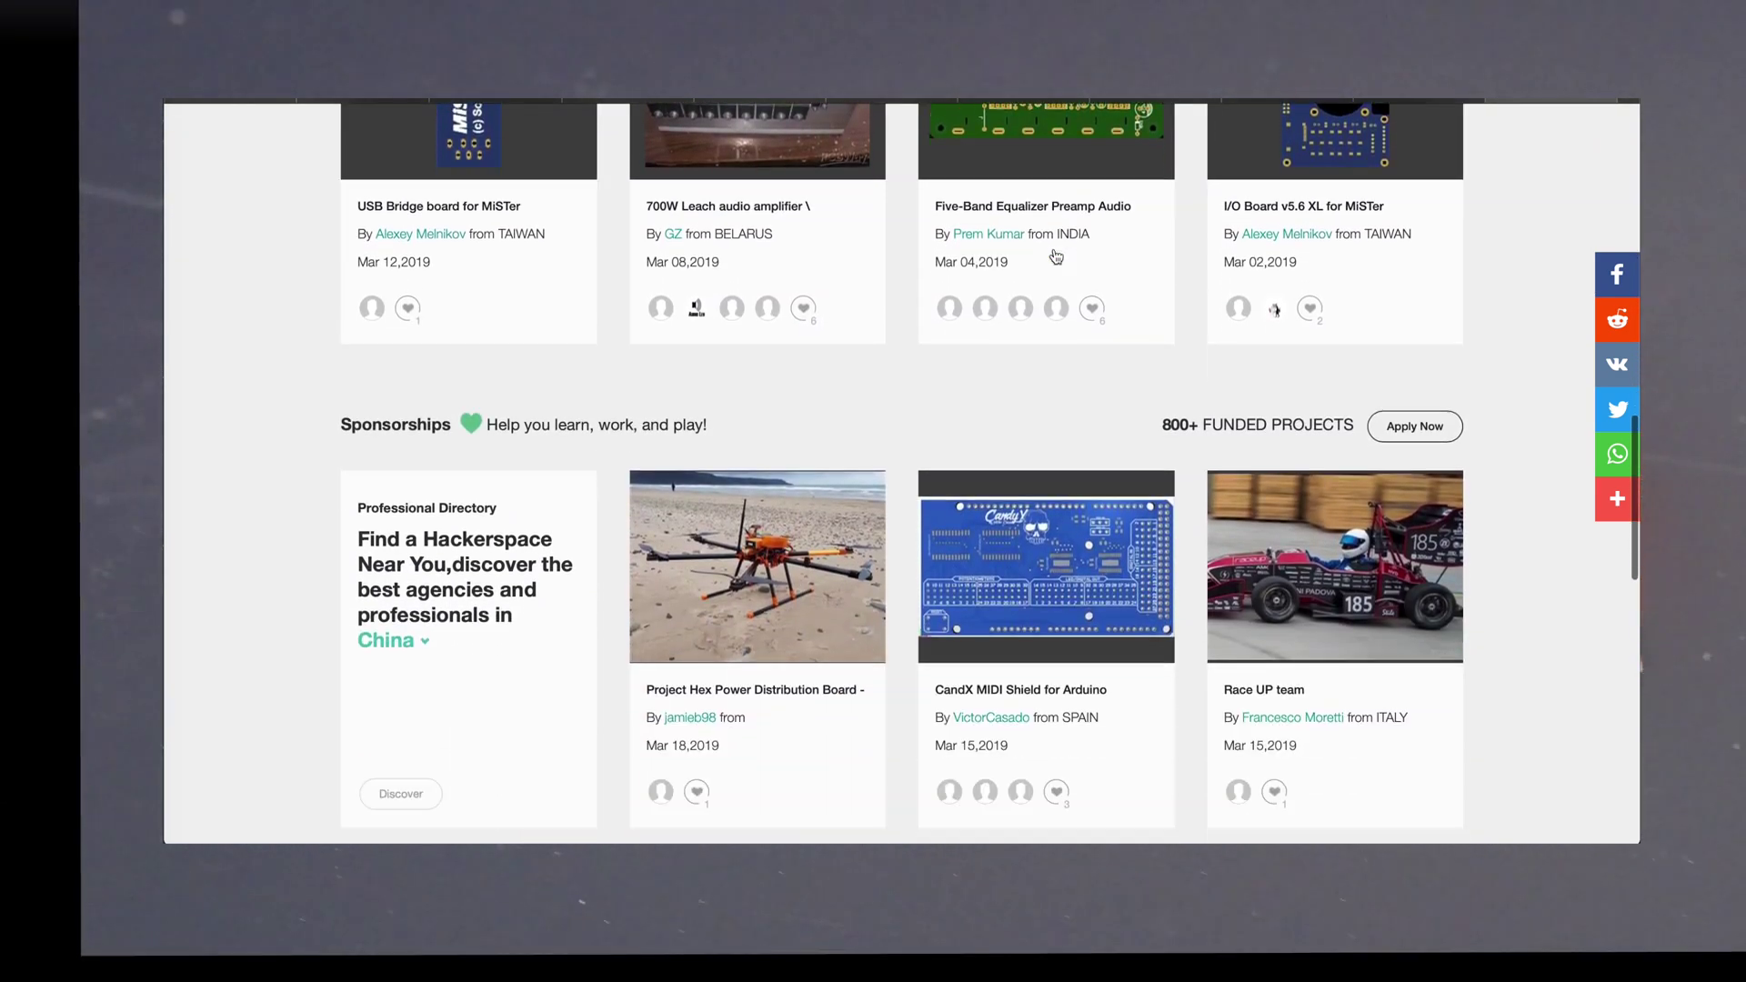
scroll(1056, 257, down, 6)
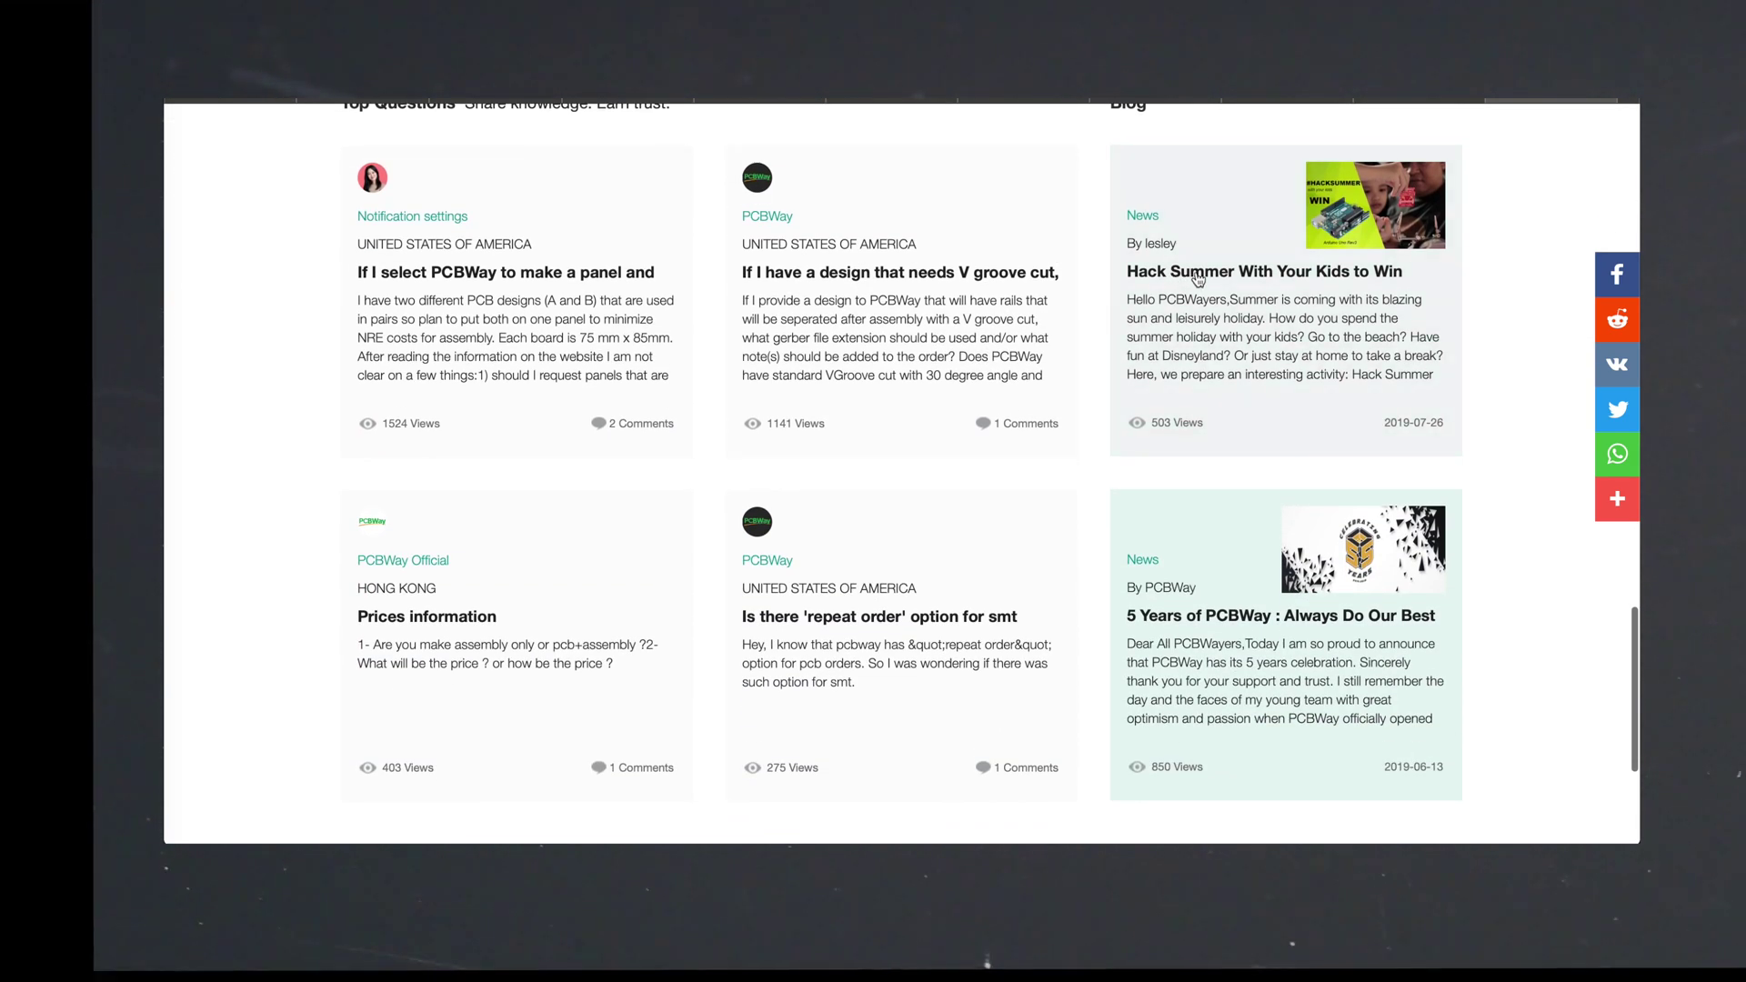
Step: Open the blog post "Hack Summer With Your Kids to Win Arduino" and read through it
click(1199, 273)
scroll(1117, 341, down, 1)
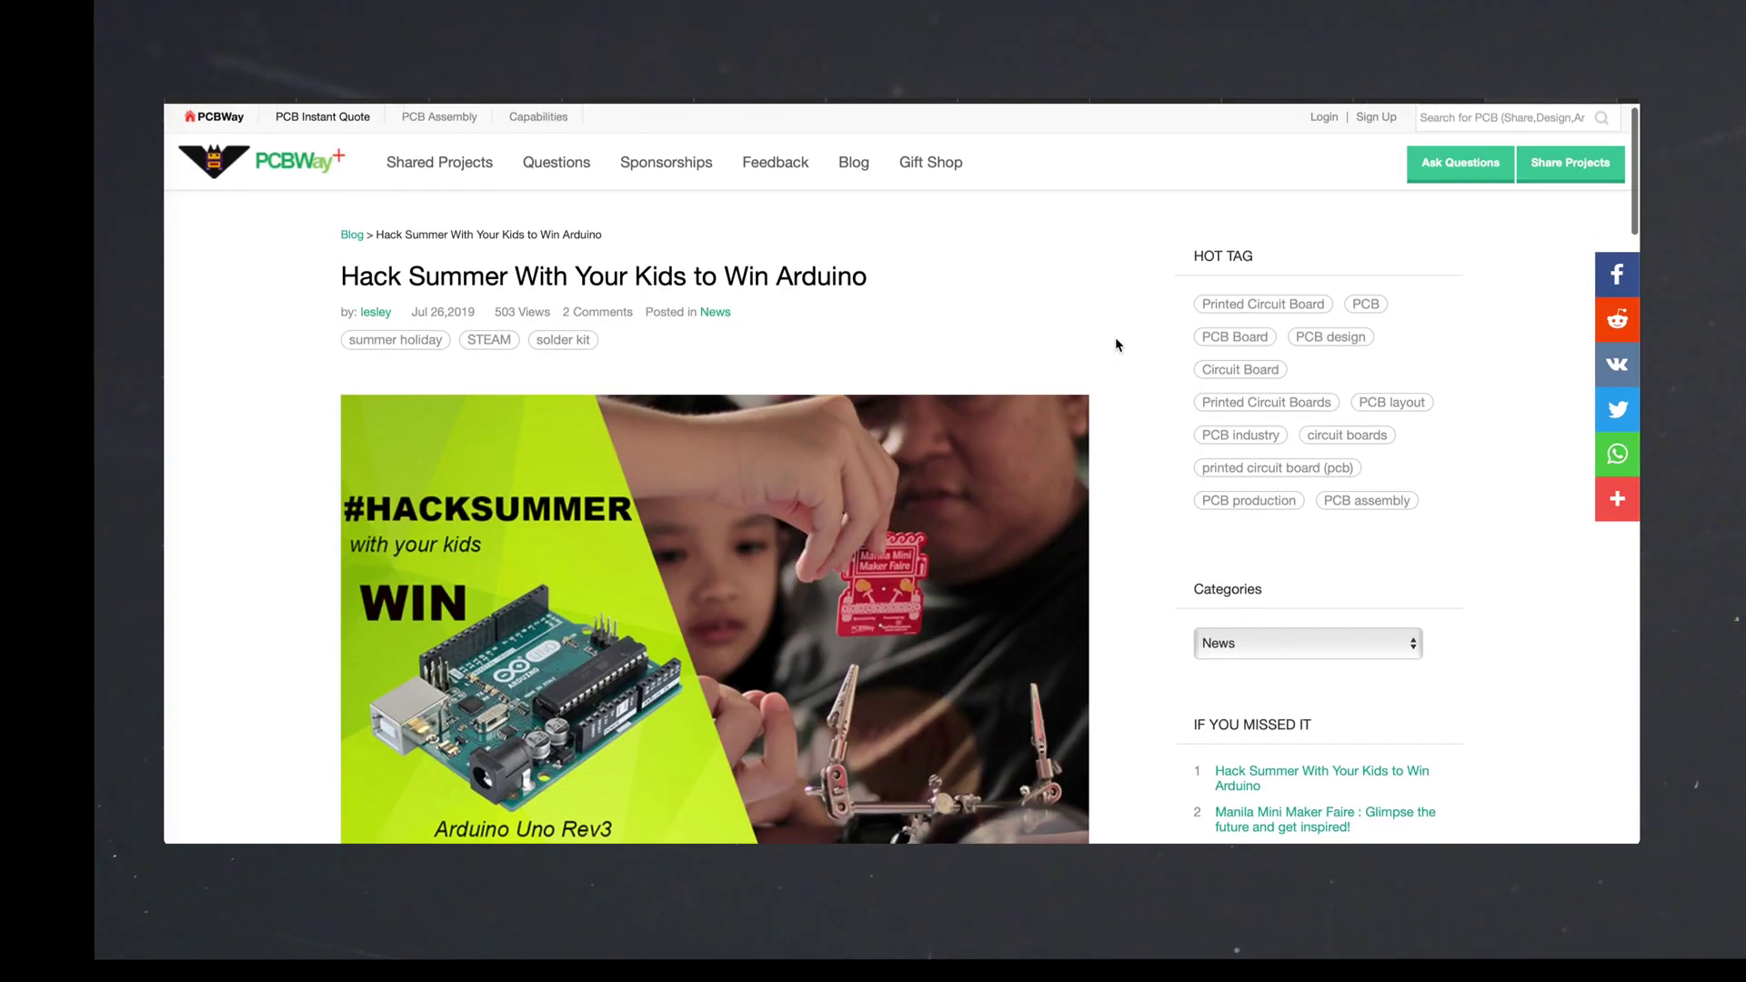
scroll(1117, 343, down, 5)
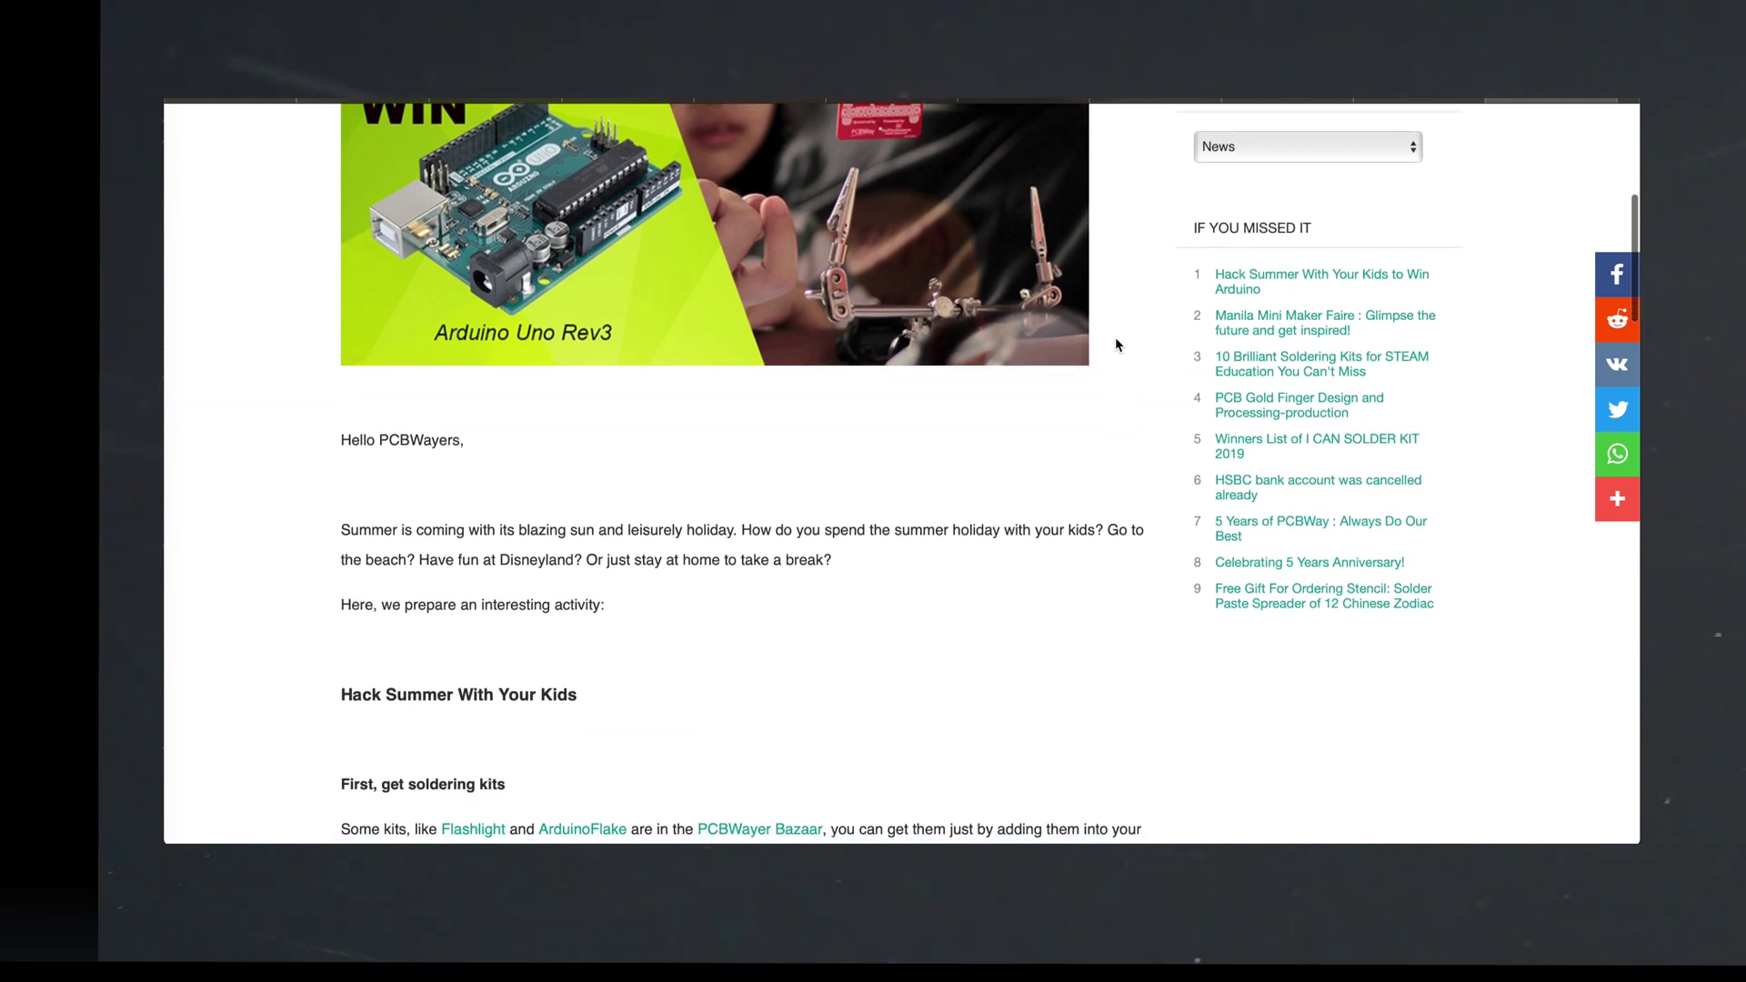
scroll(1117, 344, down, 6)
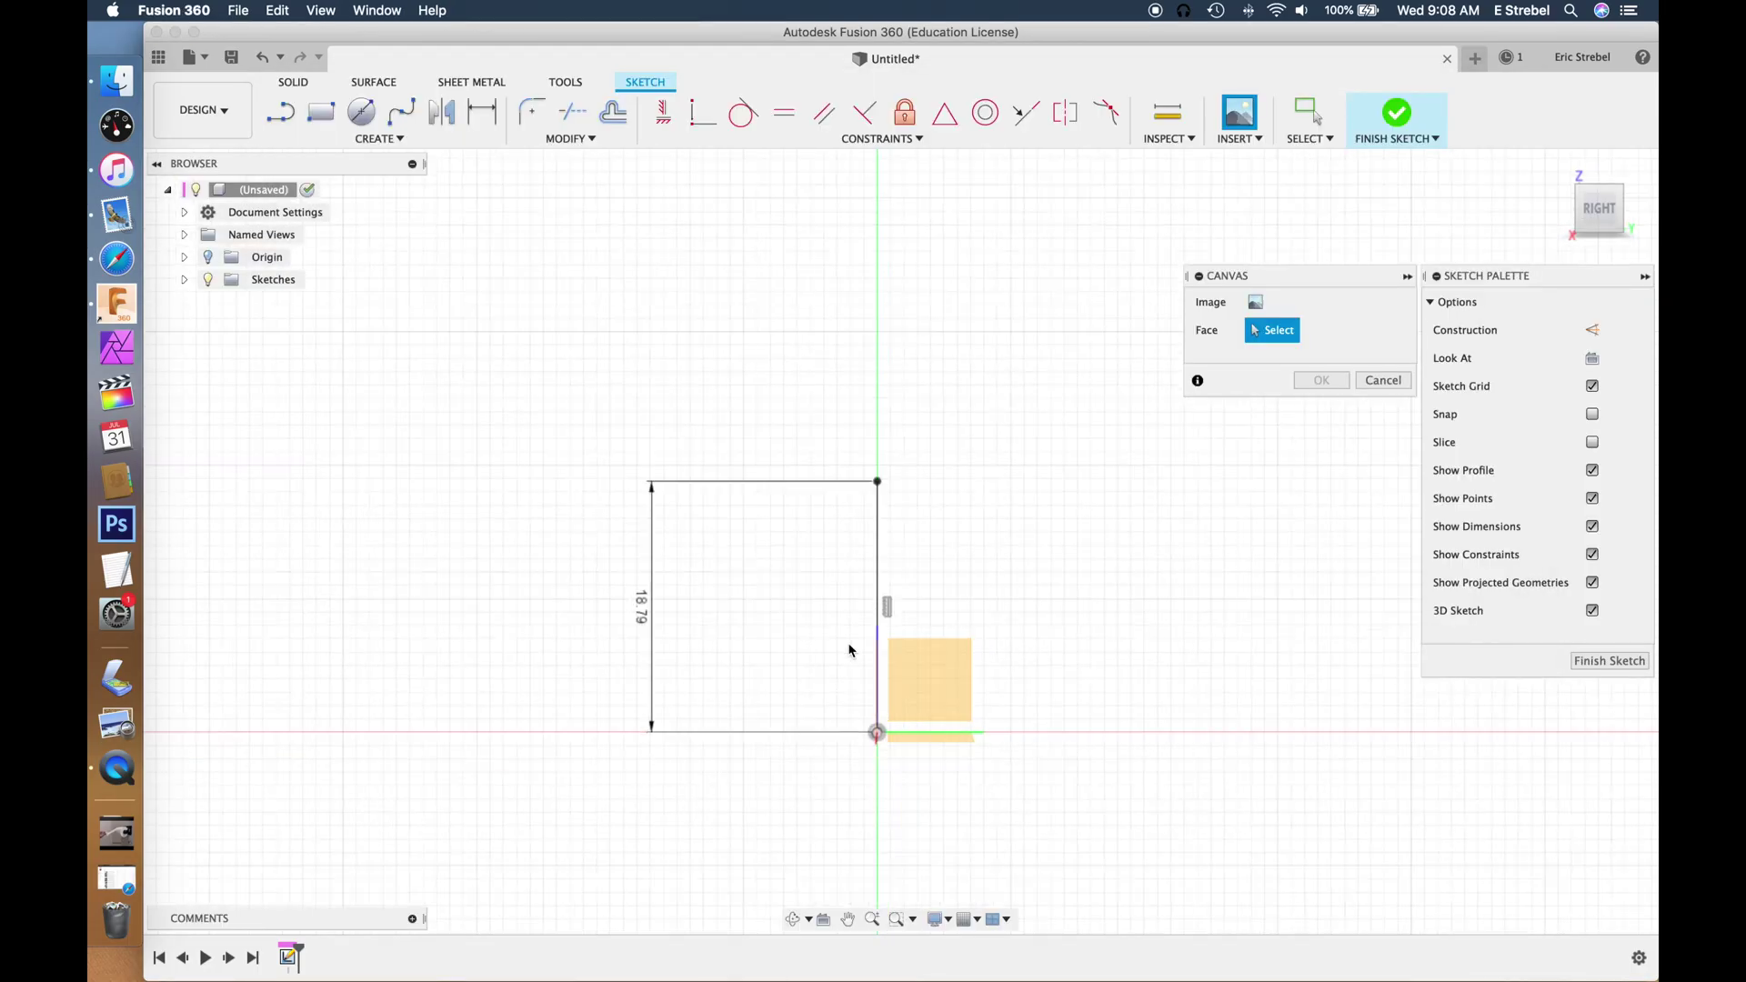
Step: In Fusion 360, place the blade scan canvas on the YZ plane, fitted to the 18.79 mm vertical line with plane scale 1.02
click(849, 650)
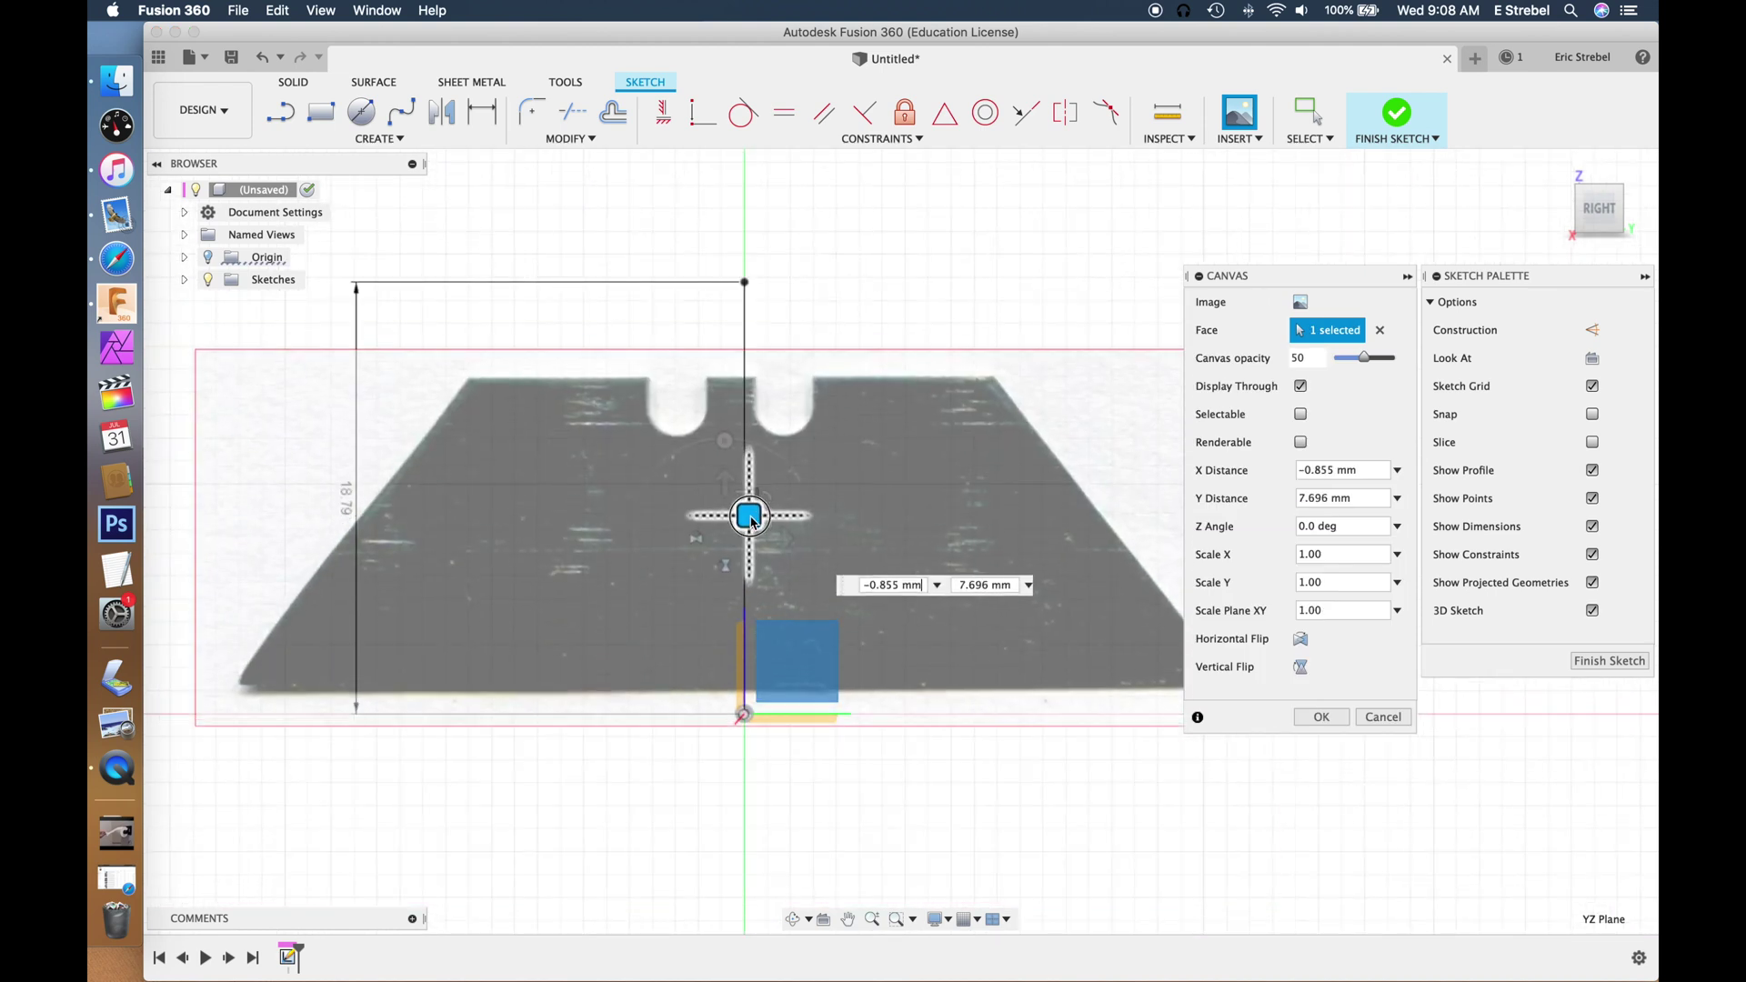
drag(752, 520, 801, 486)
drag(750, 535, 752, 482)
scroll(745, 506, down, 3)
scroll(760, 537, up, 3)
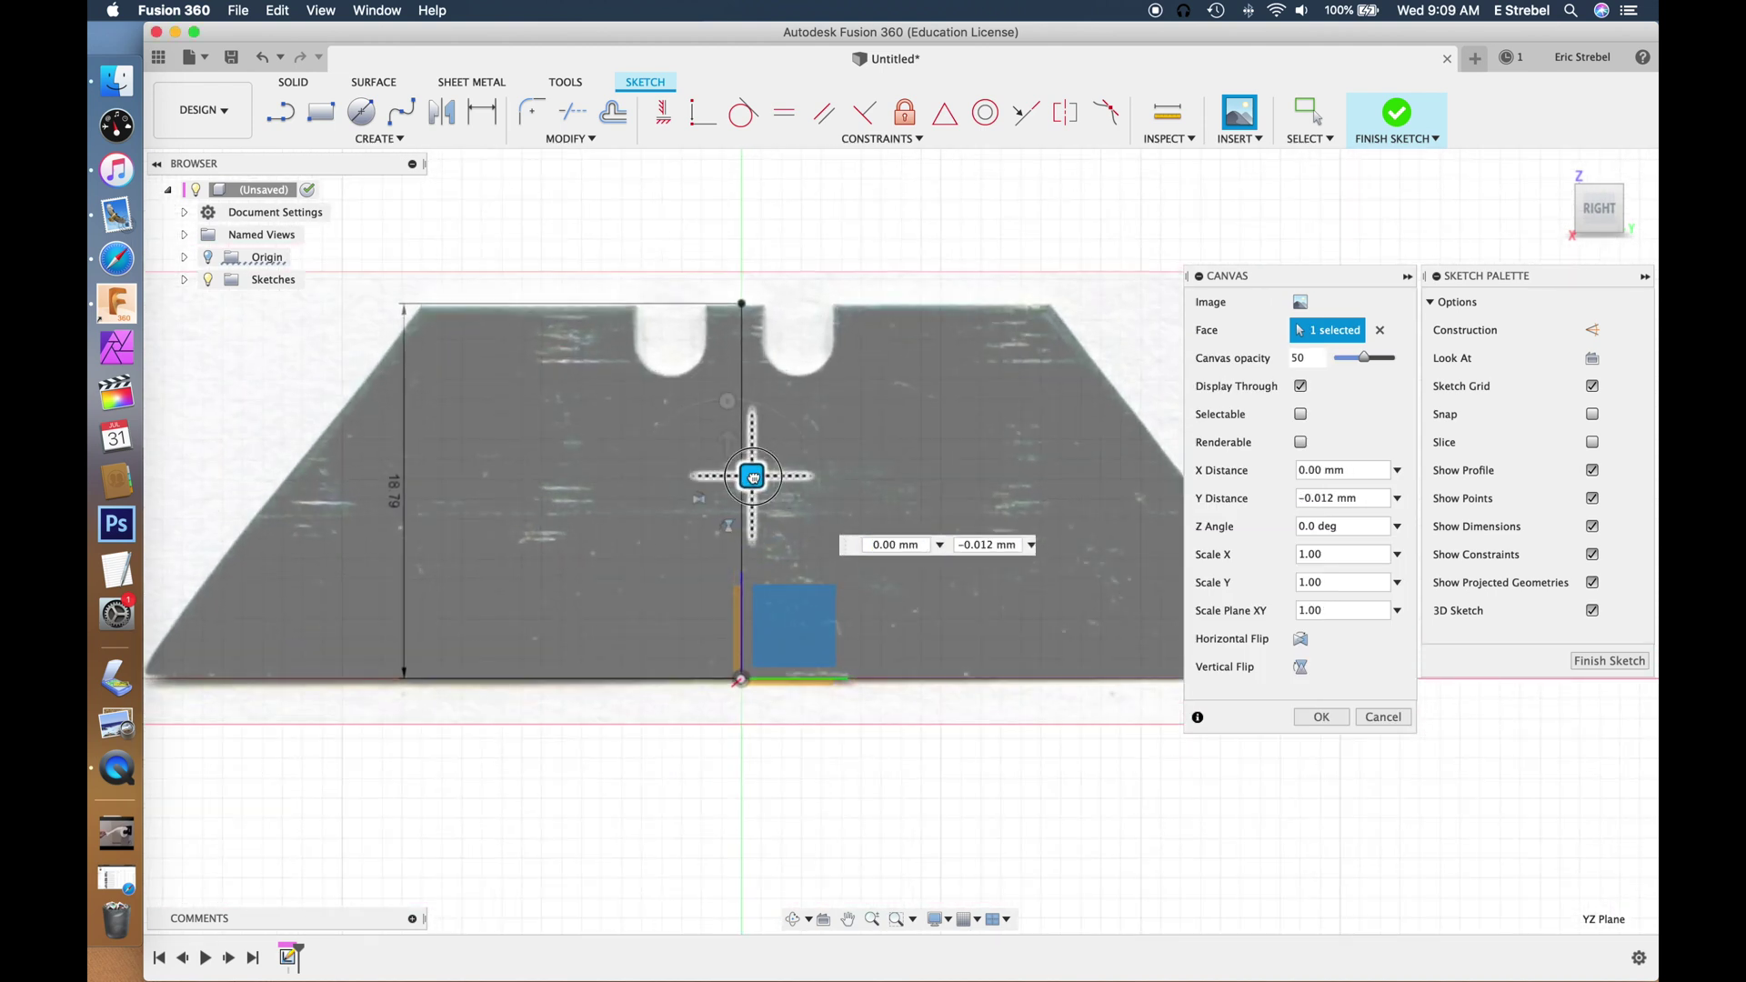
click(773, 455)
key(BackSpace)
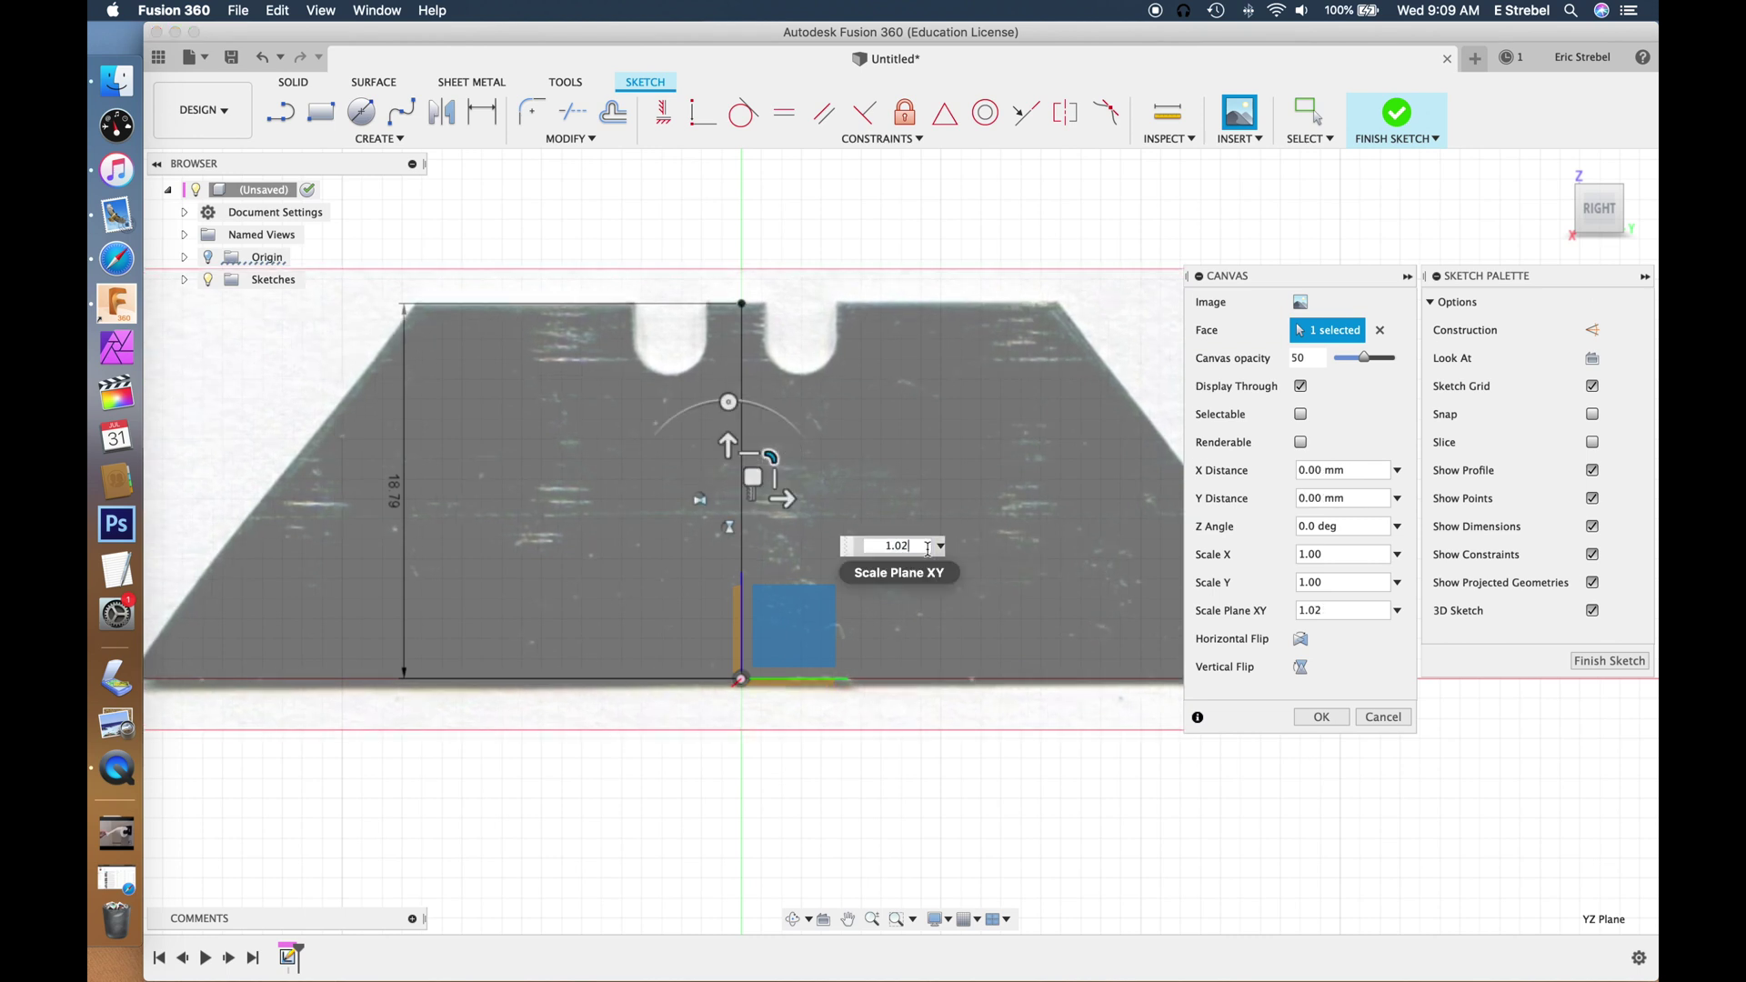
click(1321, 719)
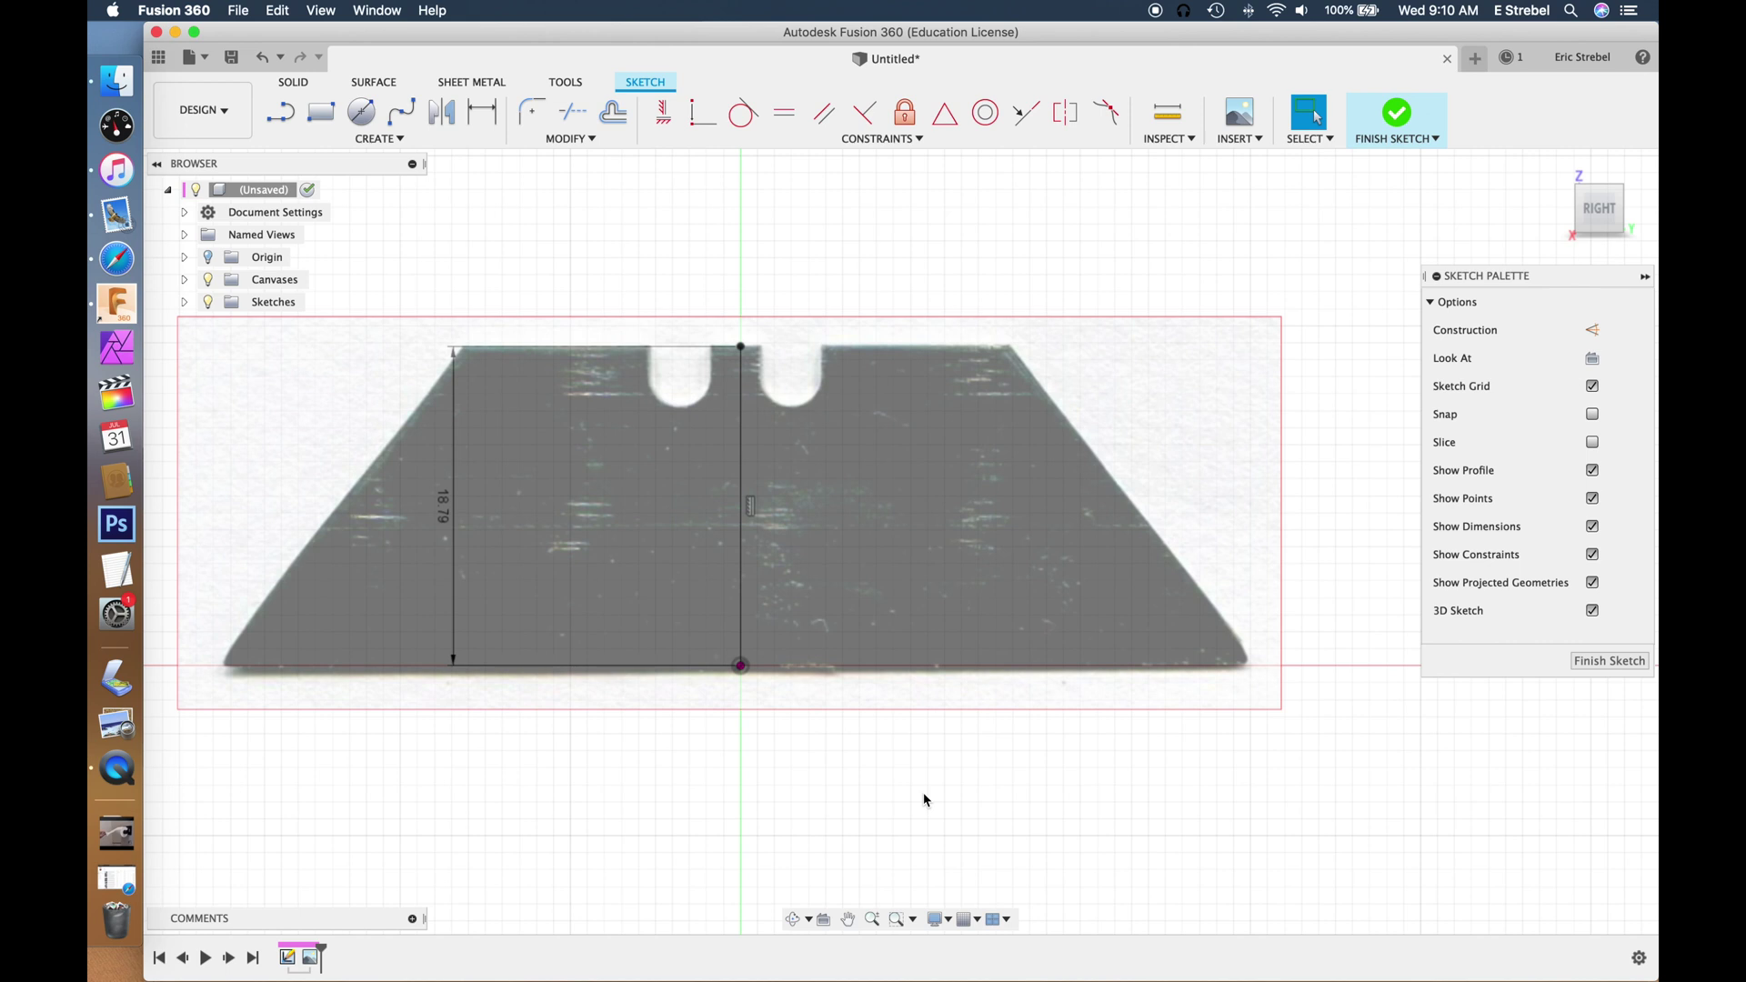
Step: Draw a horizontal 59.3 mm line, move it onto the blade's lower edge, and finish the sketch
click(223, 689)
text(59.3)
key(Return)
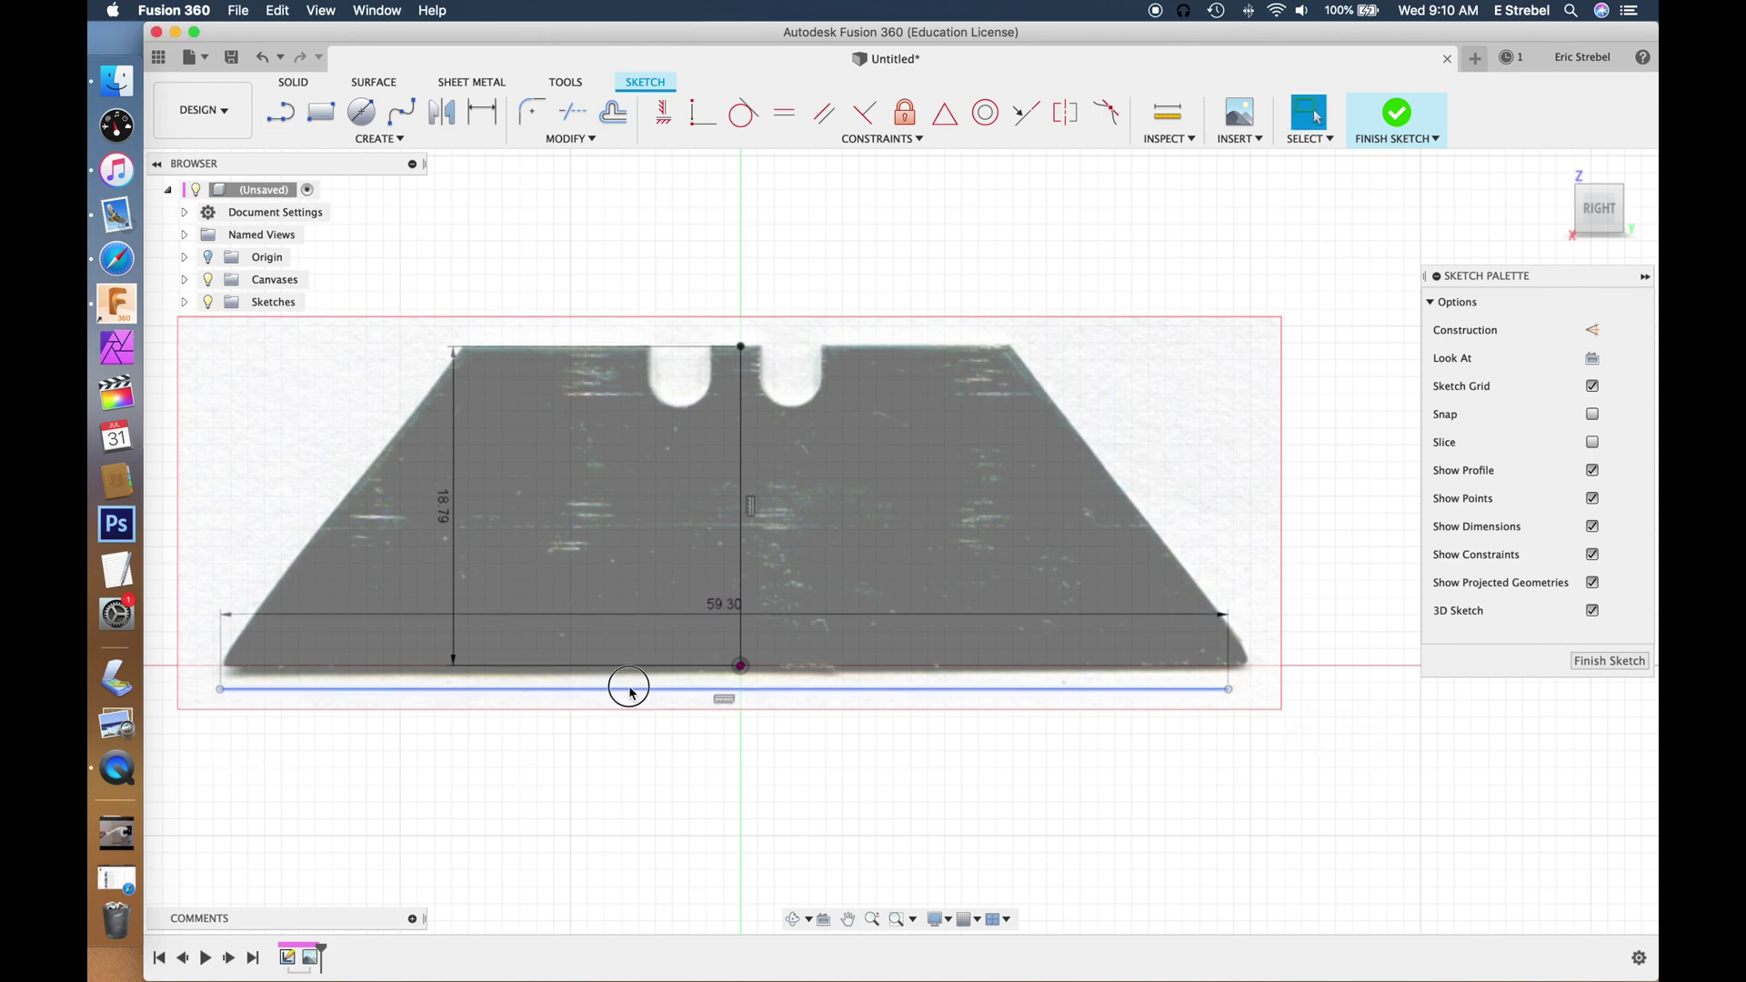
key(Escape)
click(637, 684)
drag(639, 687, 640, 669)
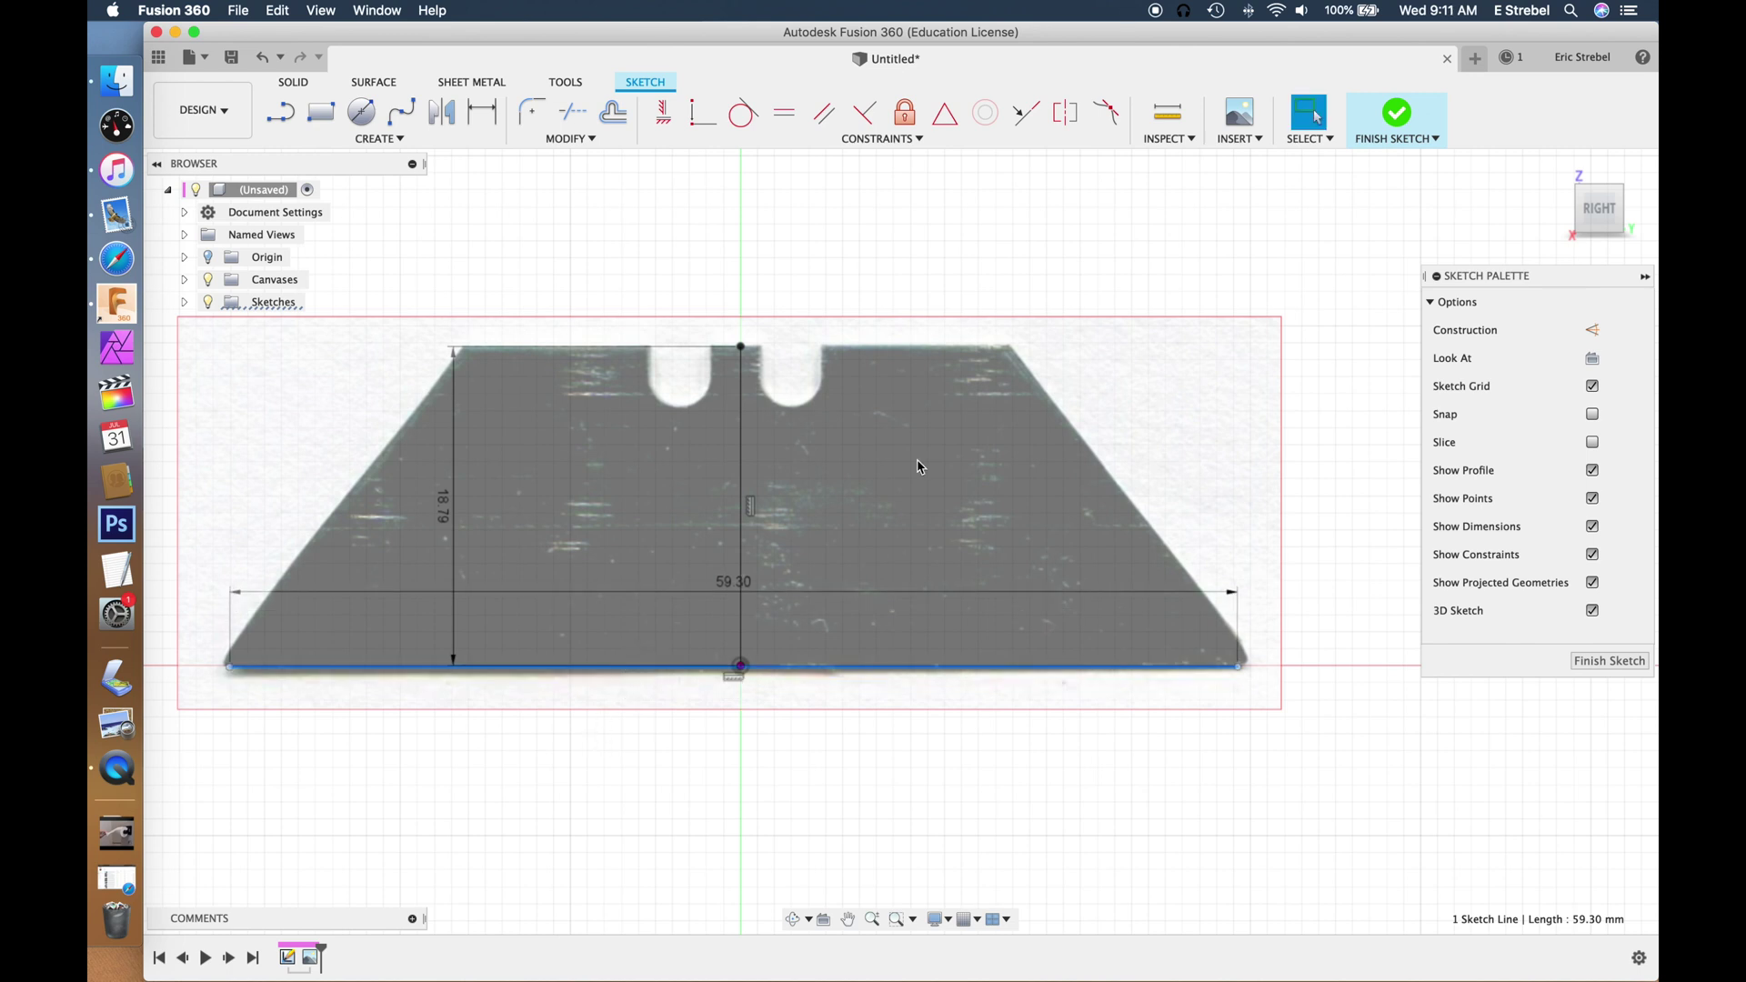
click(1583, 663)
Step: Insert the hand-drawn side view image as a canvas on the YZ plane
scroll(912, 786, down, 3)
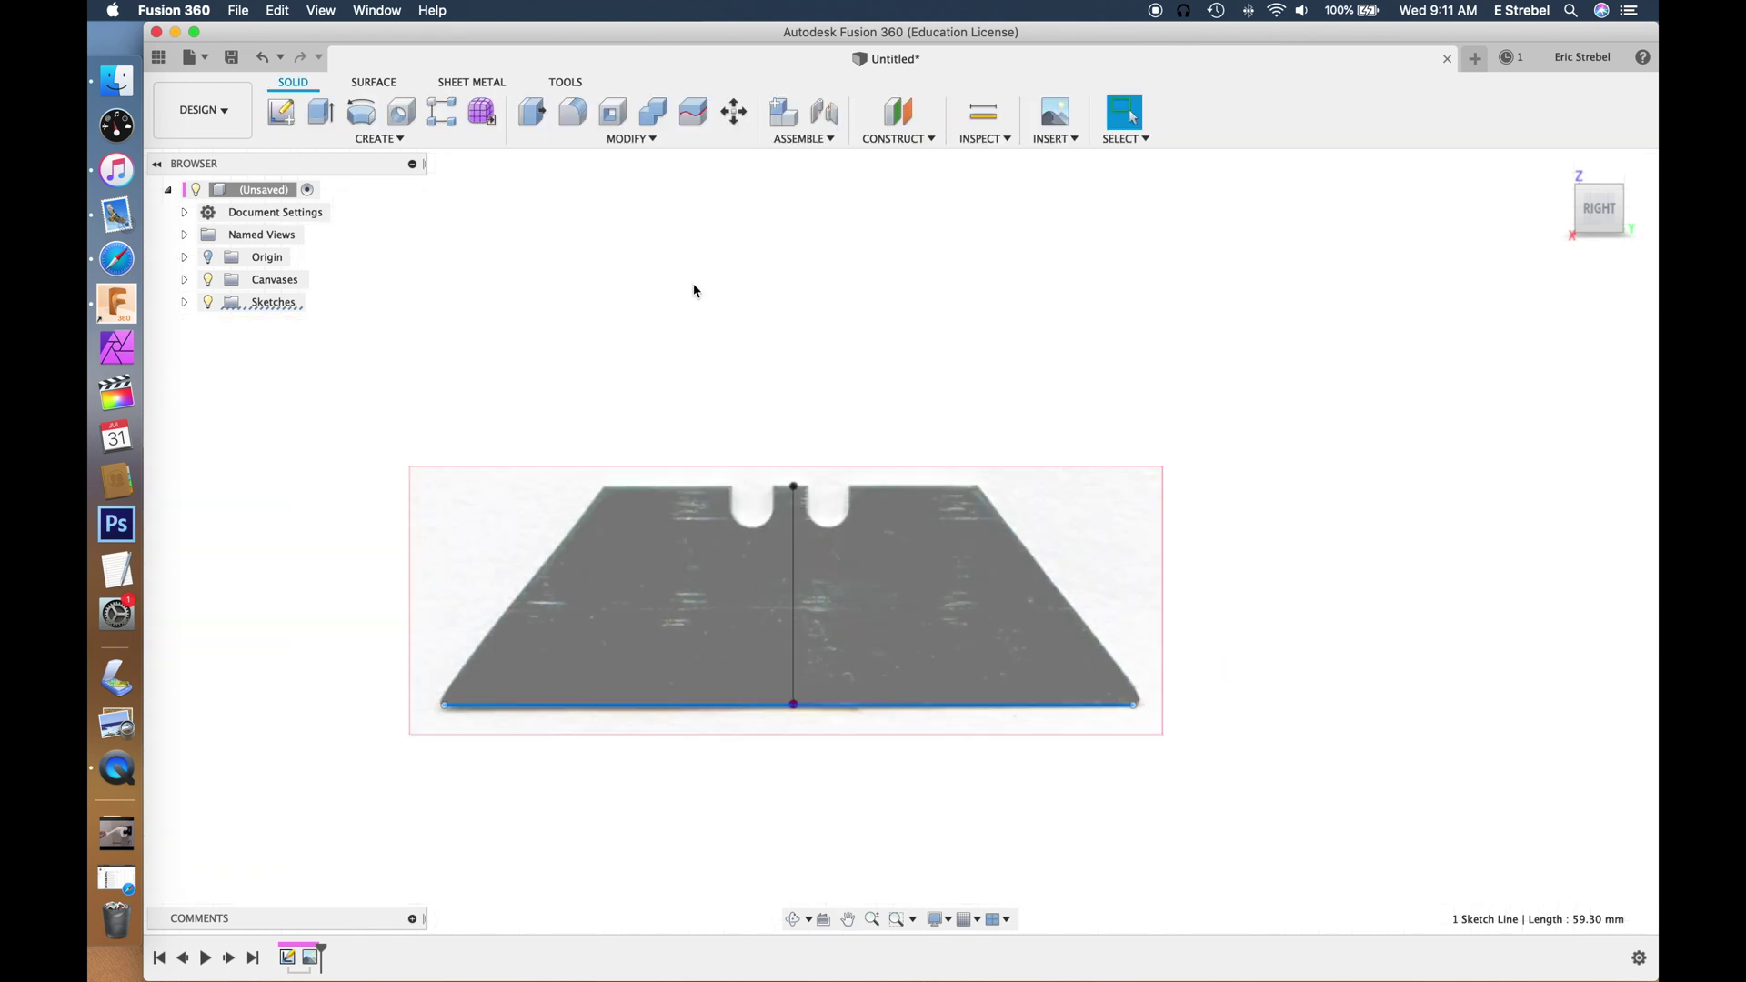
click(1049, 139)
click(1055, 208)
click(1489, 304)
click(833, 162)
click(1475, 802)
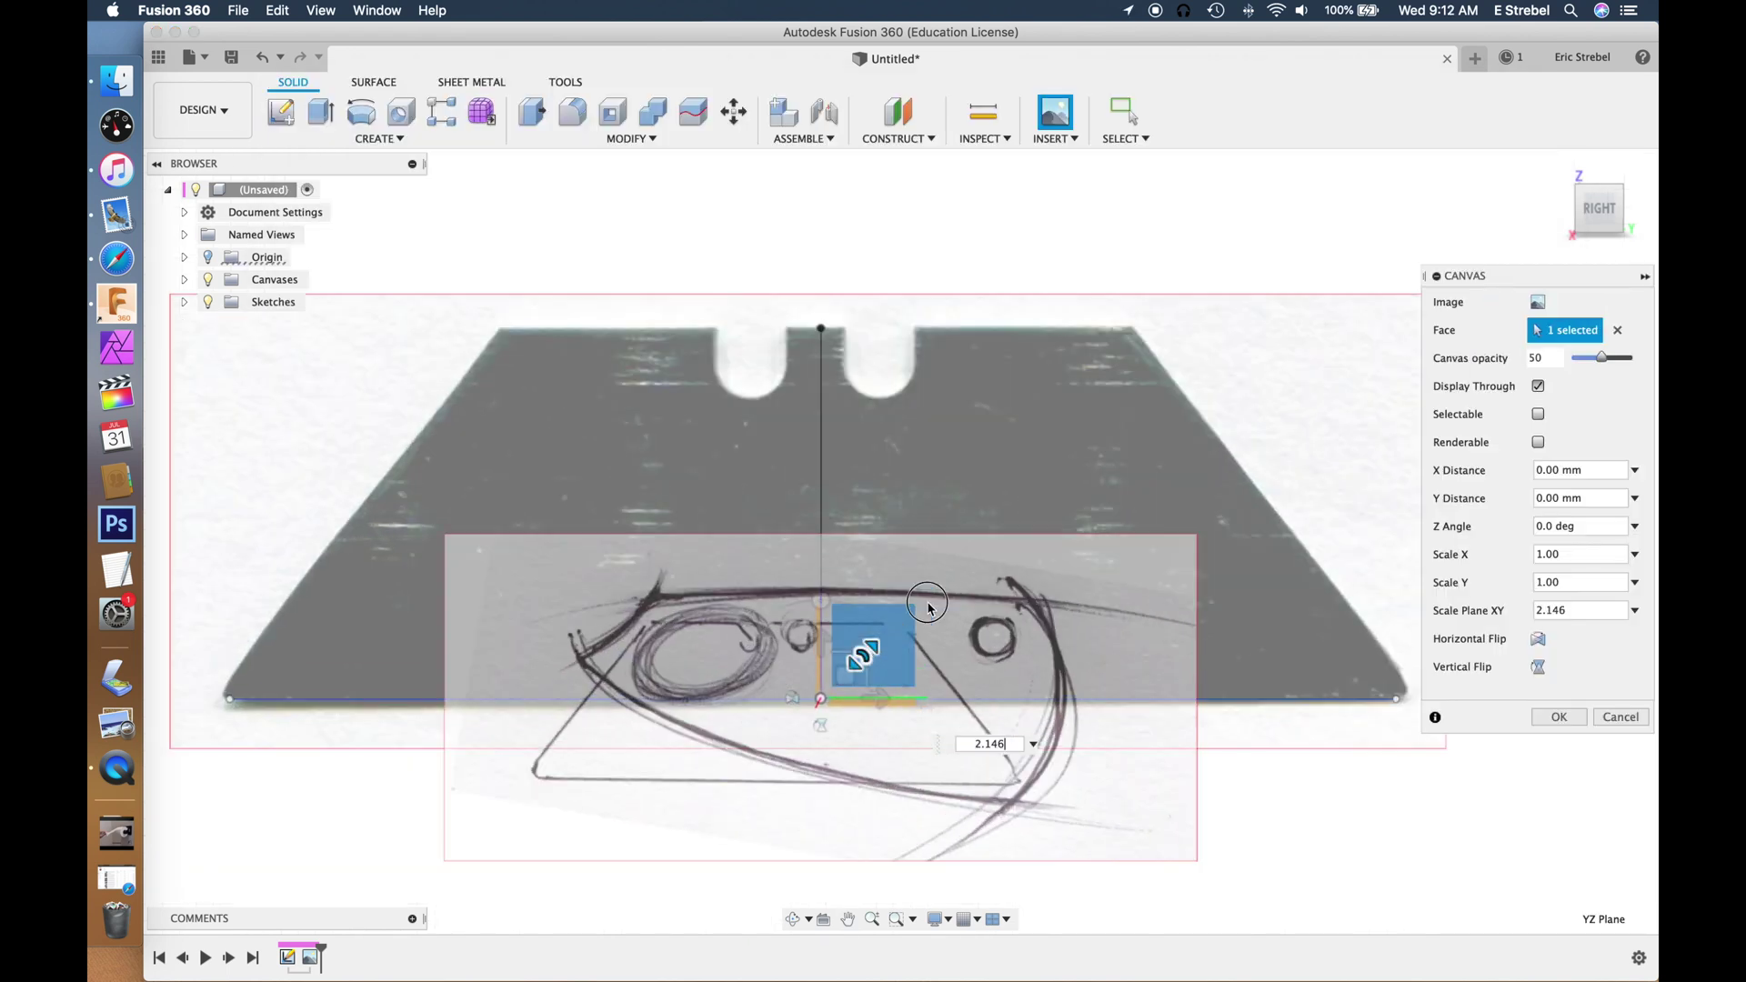
Step: Scale, rotate and move the side view canvas so its drawn blade matches the blade scan
drag(887, 406, 886, 407)
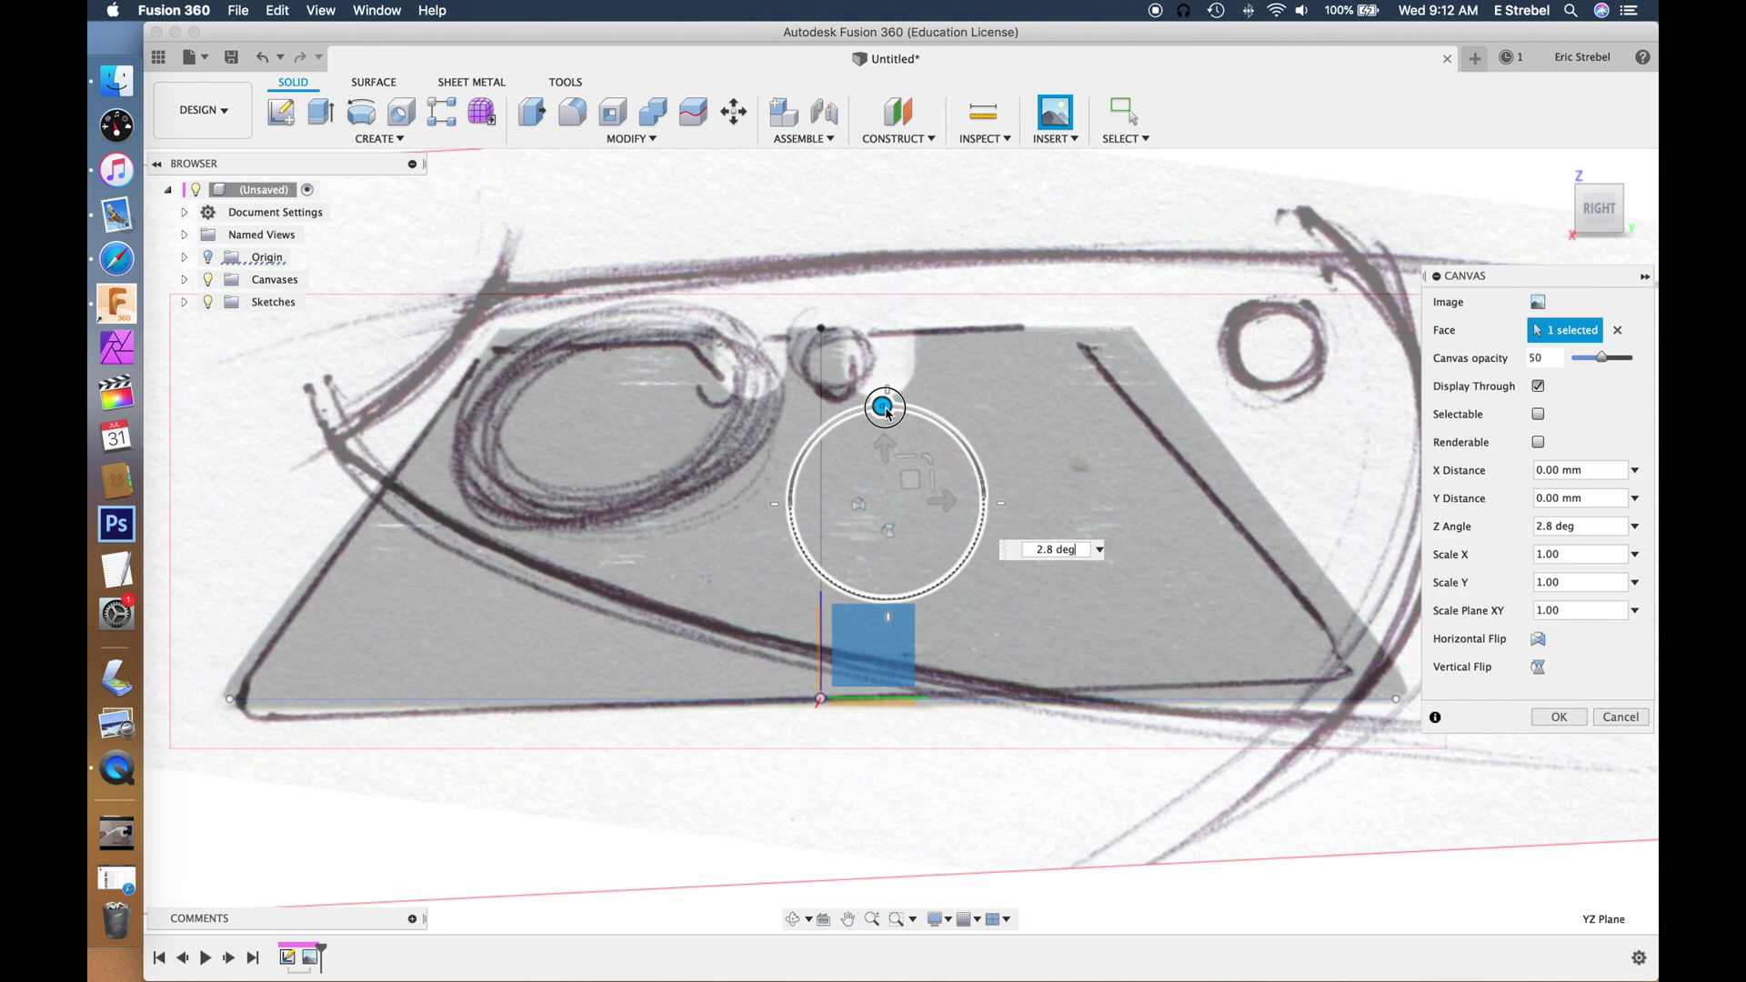
mouse_move(928, 461)
mouse_down()
mouse_move(920, 475)
mouse_move(949, 481)
mouse_up()
click(887, 406)
scroll(1028, 450, down, 2)
middle_drag(1027, 450, 893, 467)
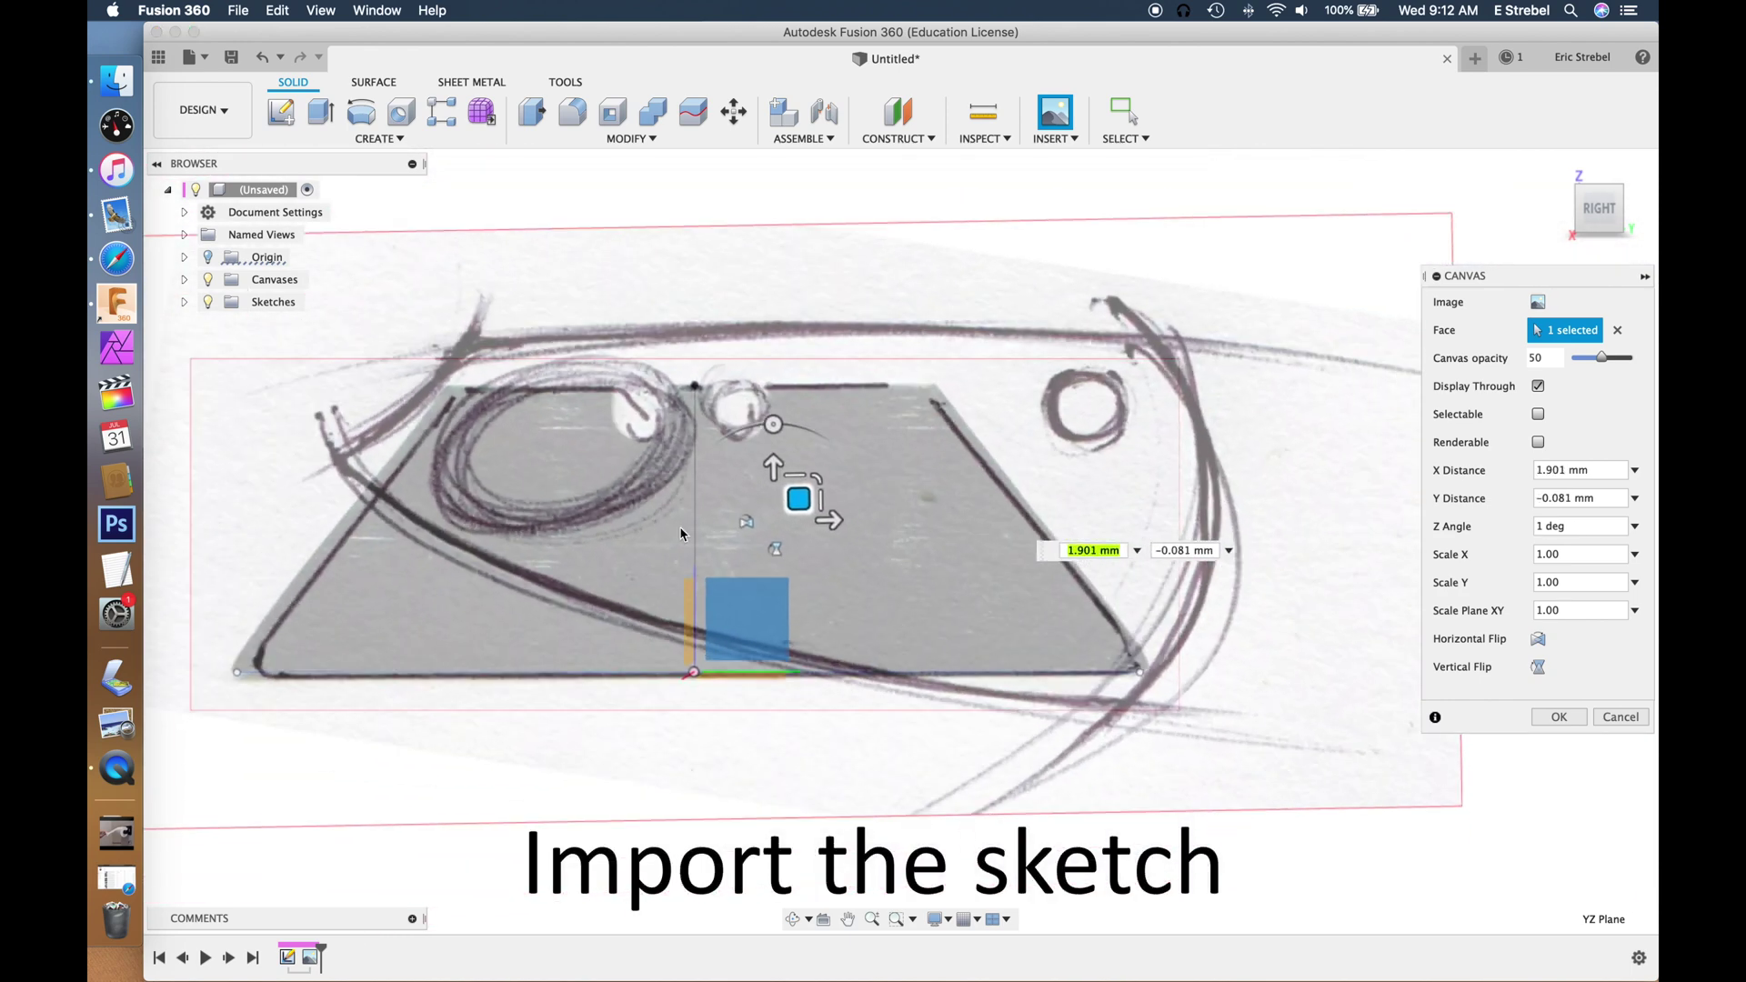
drag(813, 485, 822, 478)
key(super+z)
key(super+z)
key(super+z)
key(super+z)
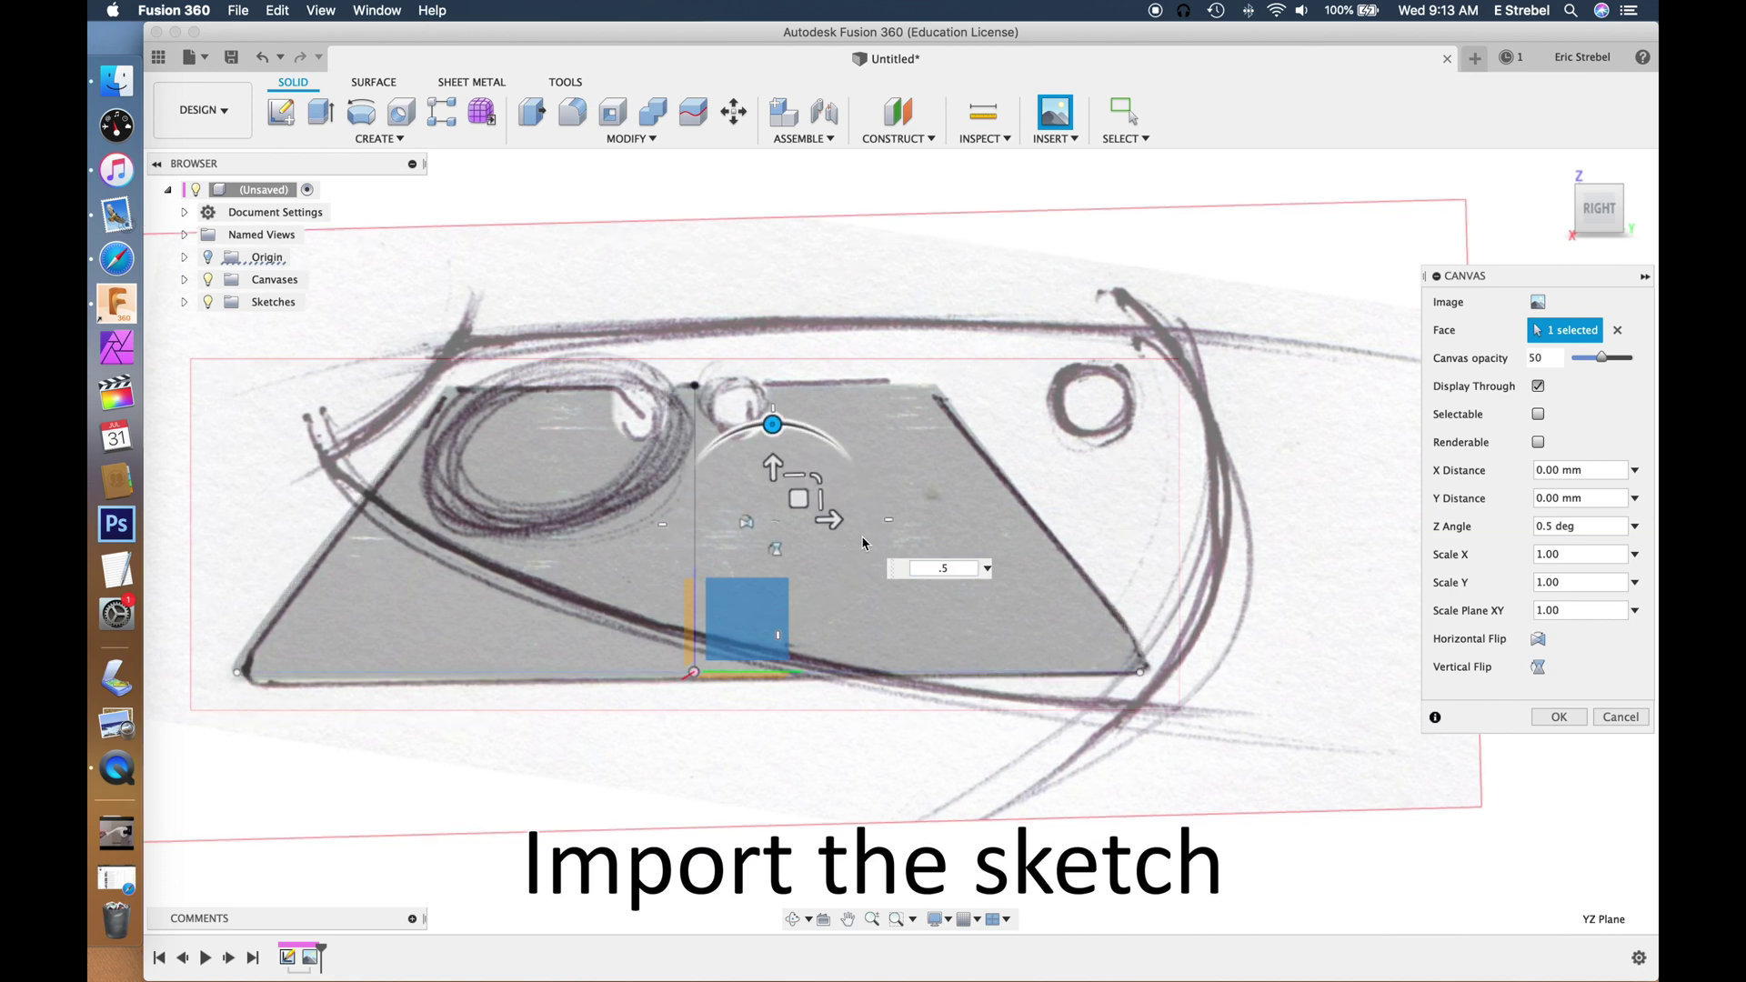
click(1557, 719)
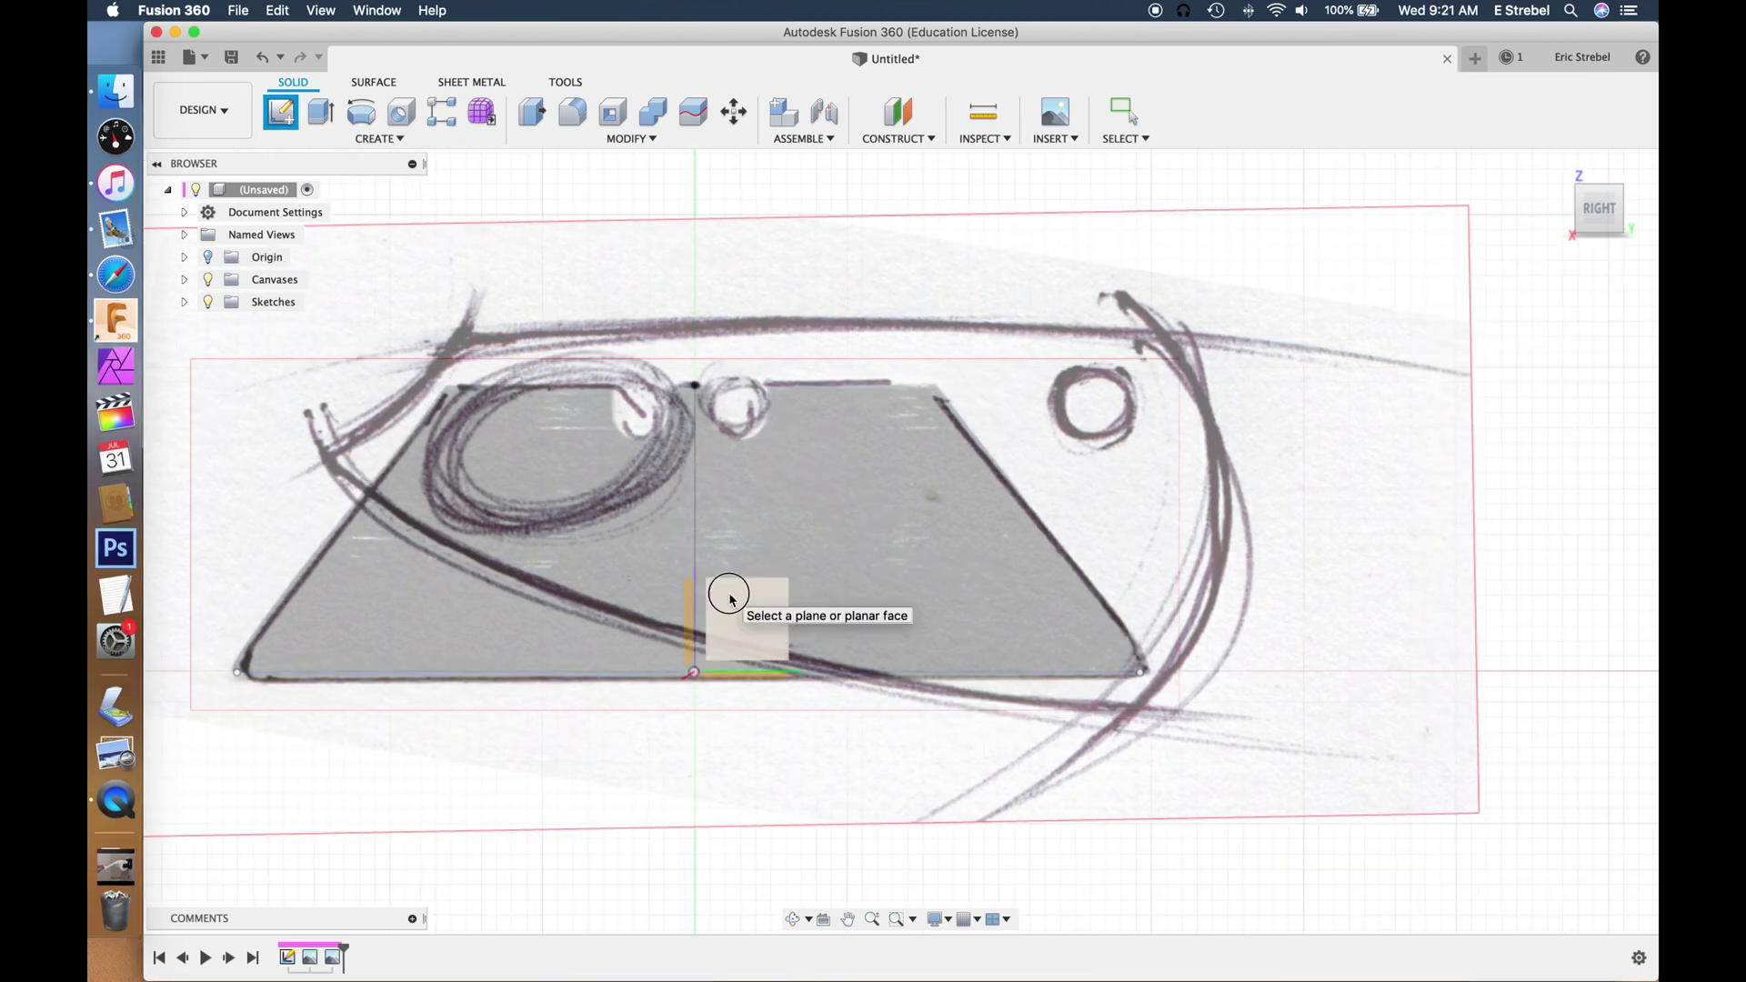
Step: In a new sketch on the YZ plane, trace the holder's drawn top edge with a spline and adjust its handles
click(720, 593)
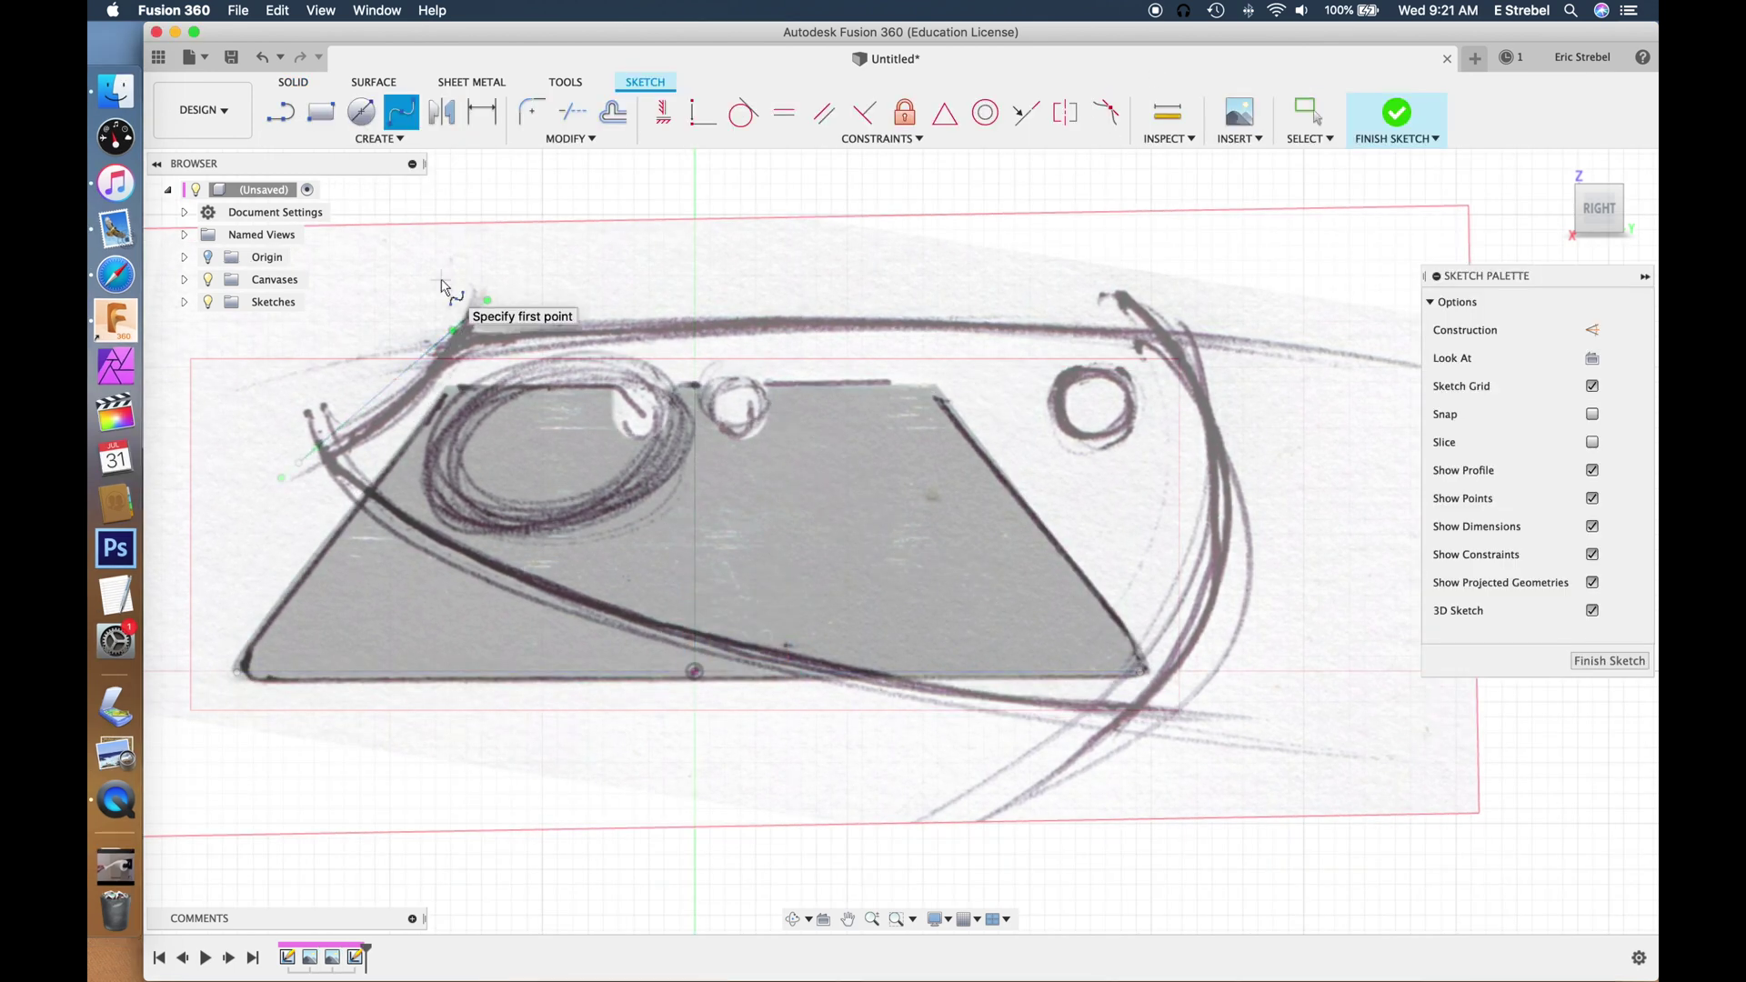
click(458, 341)
click(1151, 342)
drag(1152, 342, 1150, 332)
drag(498, 347, 502, 338)
Step: Trace the holder's curved rear edge with a two-point spline and bend it to match the drawing
click(401, 112)
click(1134, 312)
click(1111, 733)
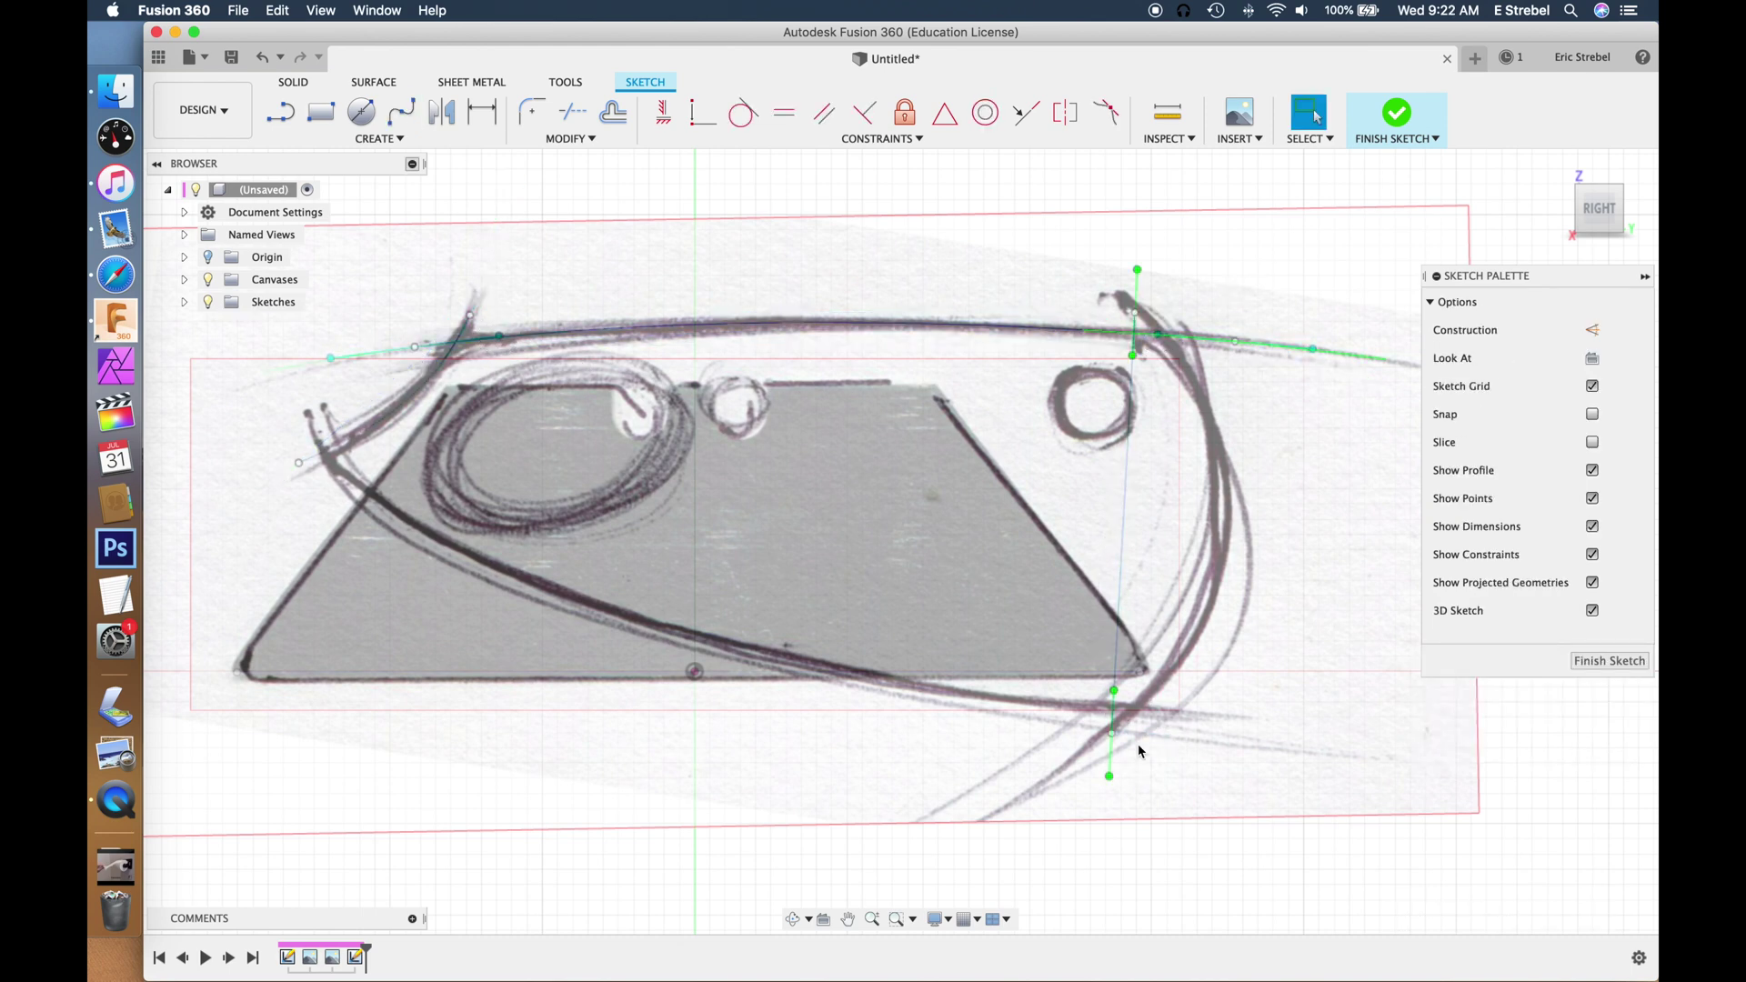
drag(1111, 690, 1159, 687)
drag(1134, 271, 1108, 289)
Step: Trace the holder's curved lower edge with a spline from the nose to the rear corner and adjust its handles
click(401, 112)
click(311, 425)
click(1165, 715)
key(Return)
drag(1078, 685, 1028, 701)
drag(397, 454, 352, 481)
drag(1027, 703, 1037, 696)
drag(1170, 696, 1170, 705)
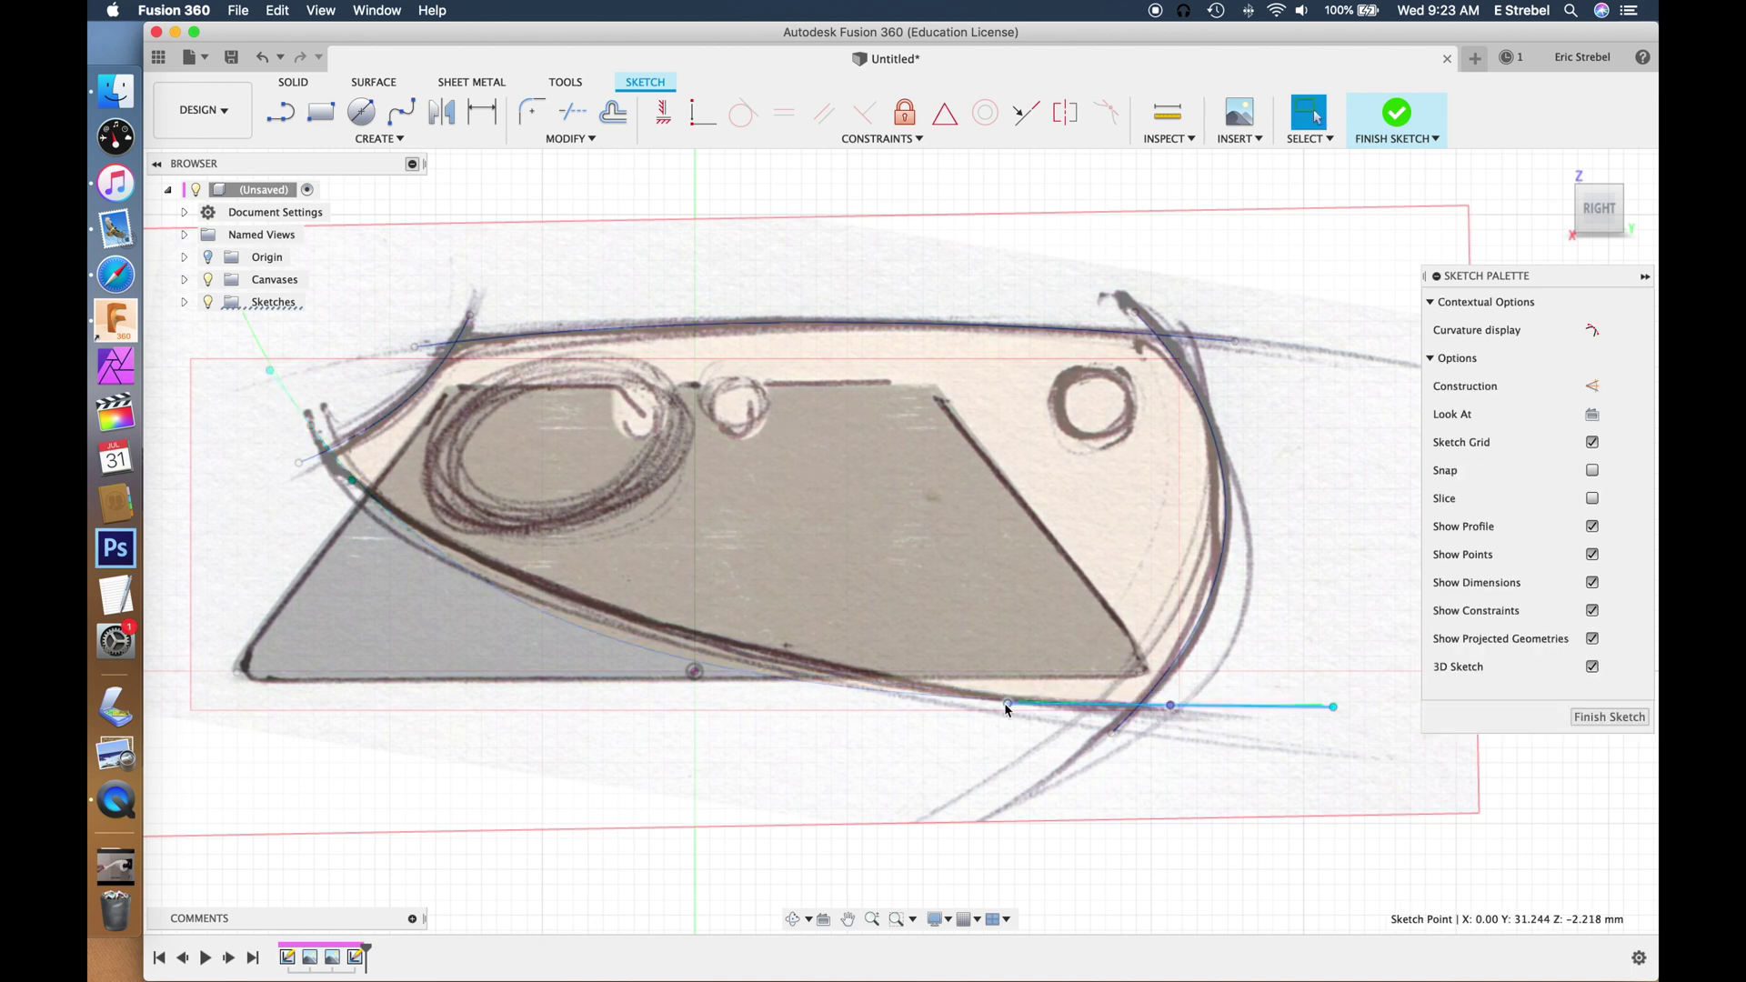
drag(1007, 705, 1019, 697)
Step: Draw a 4.5 mm diameter circle over the drawn hole near the holder's rear end
click(361, 112)
click(1094, 403)
text(4.5)
key(Return)
Step: Draw an ellipse over the drawn oval near the nose, 10 mm across its short axis and 17 mm along its long axis
click(379, 139)
mouse_move(399, 200)
click(297, 258)
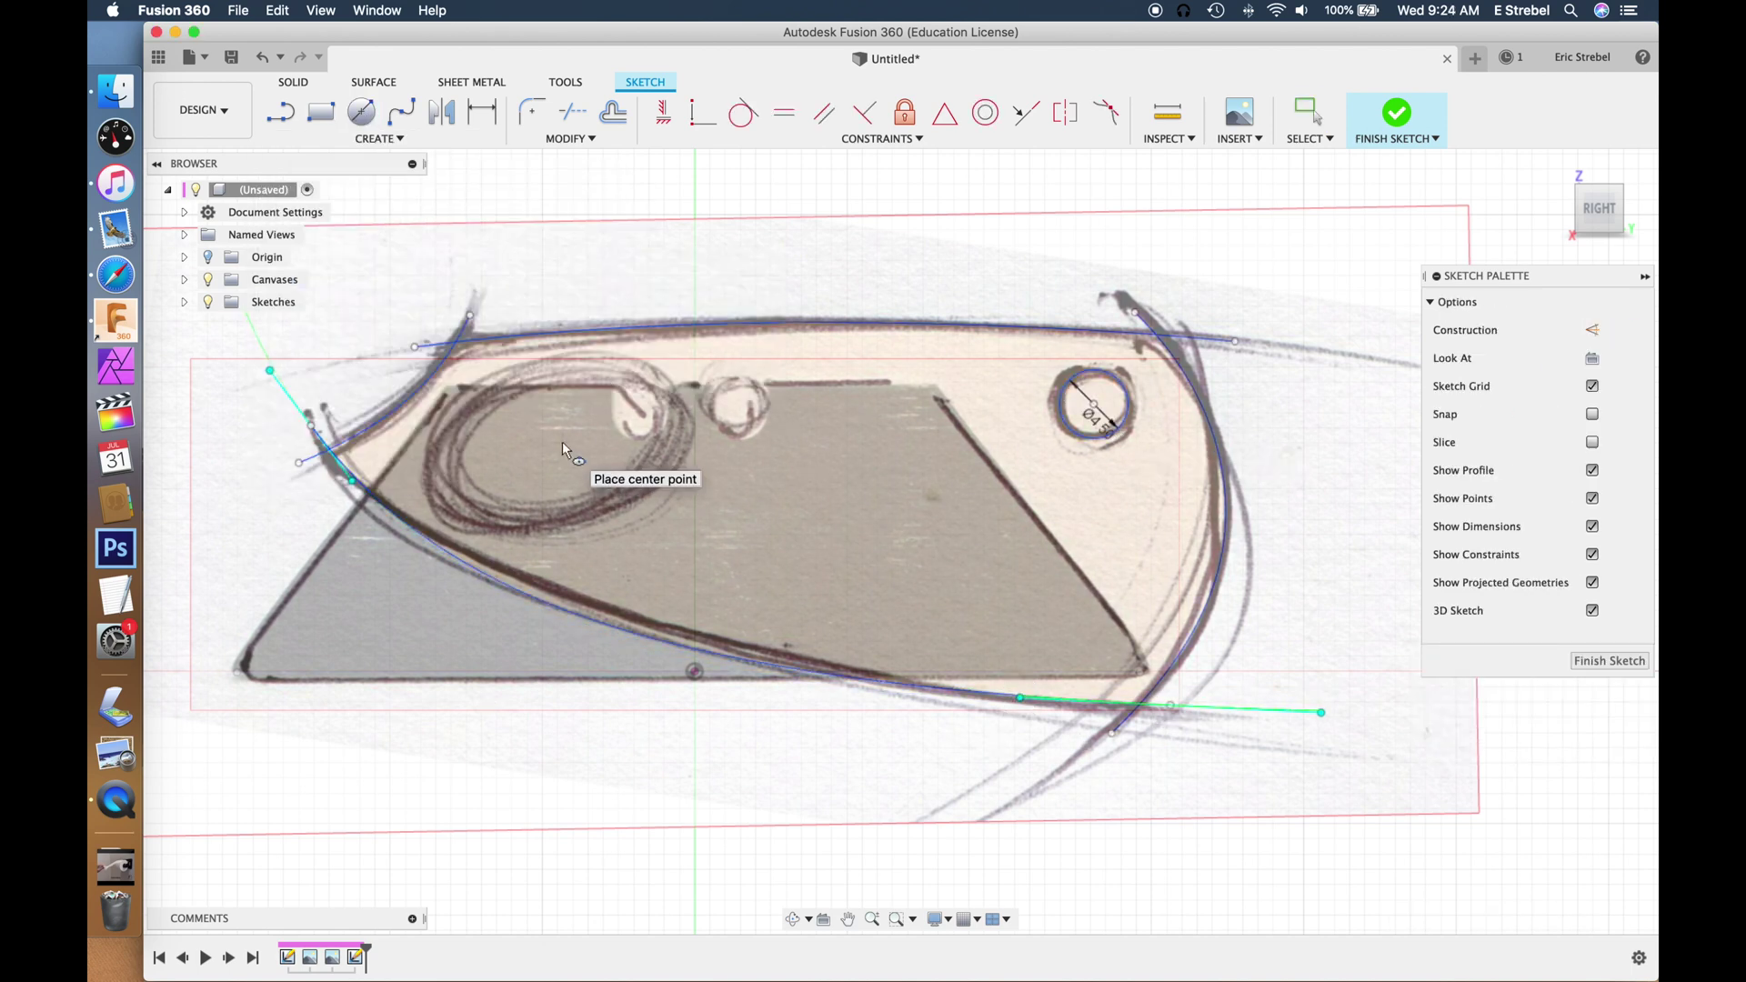
click(562, 442)
click(671, 401)
text(10)
key(Return)
click(482, 111)
click(472, 261)
text(17)
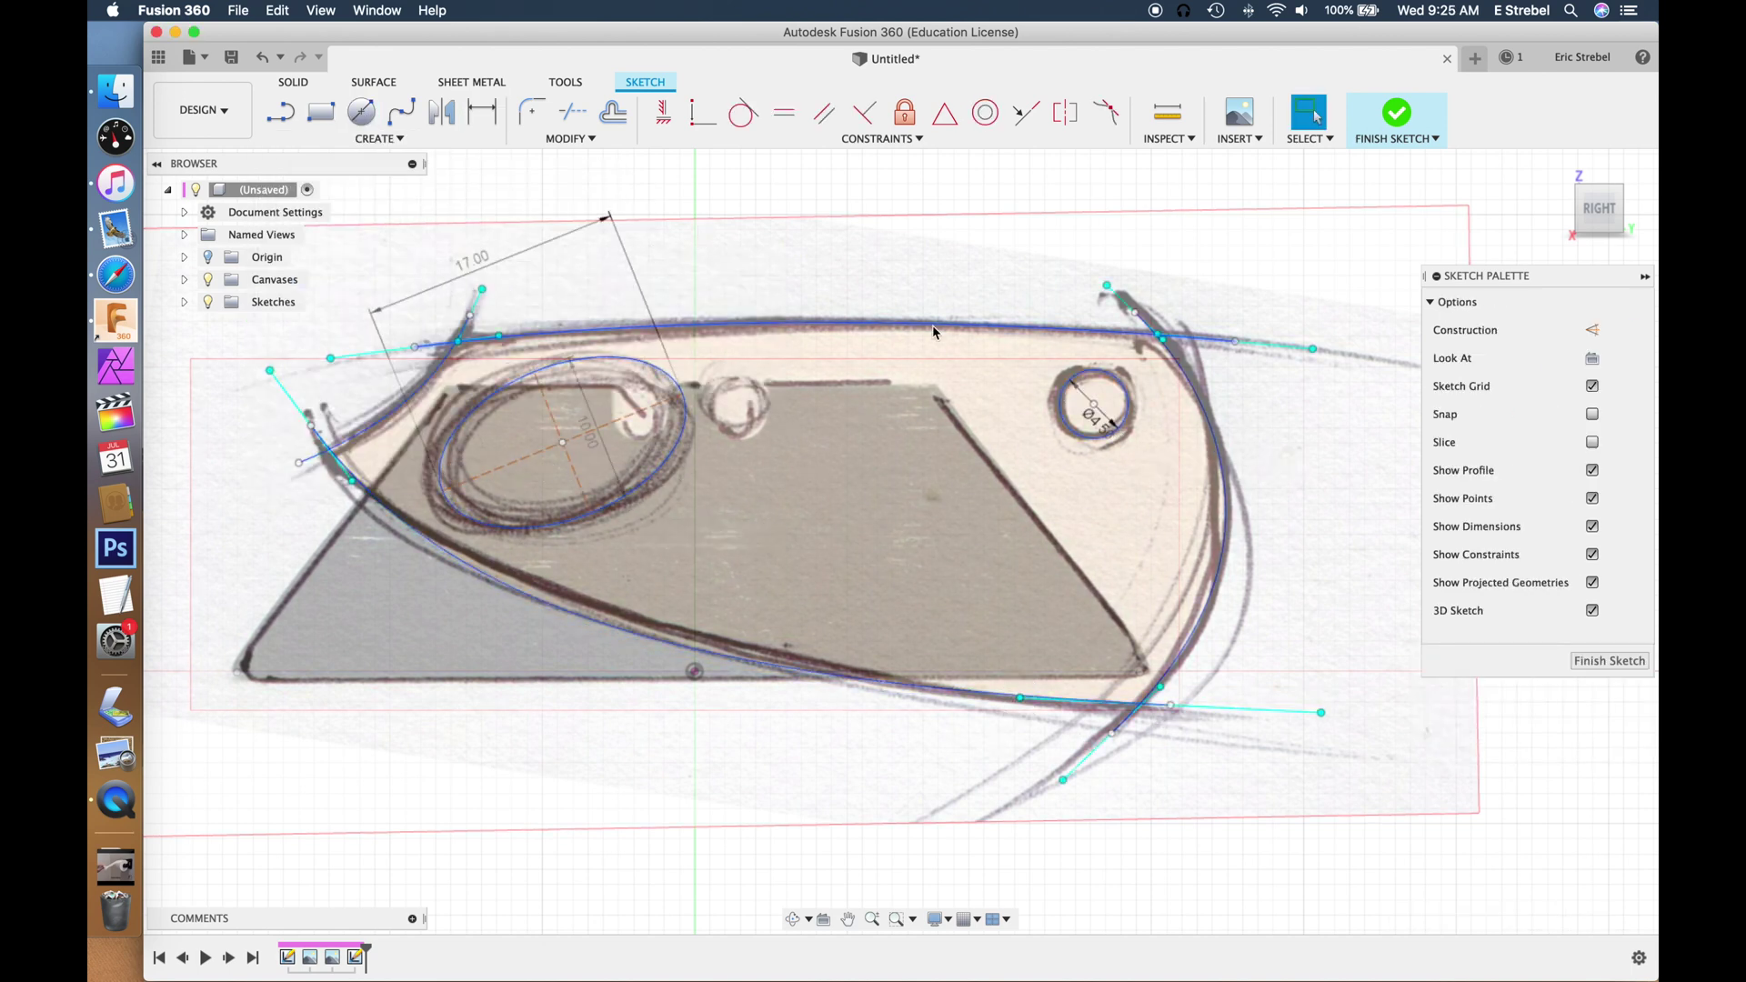
text(r)
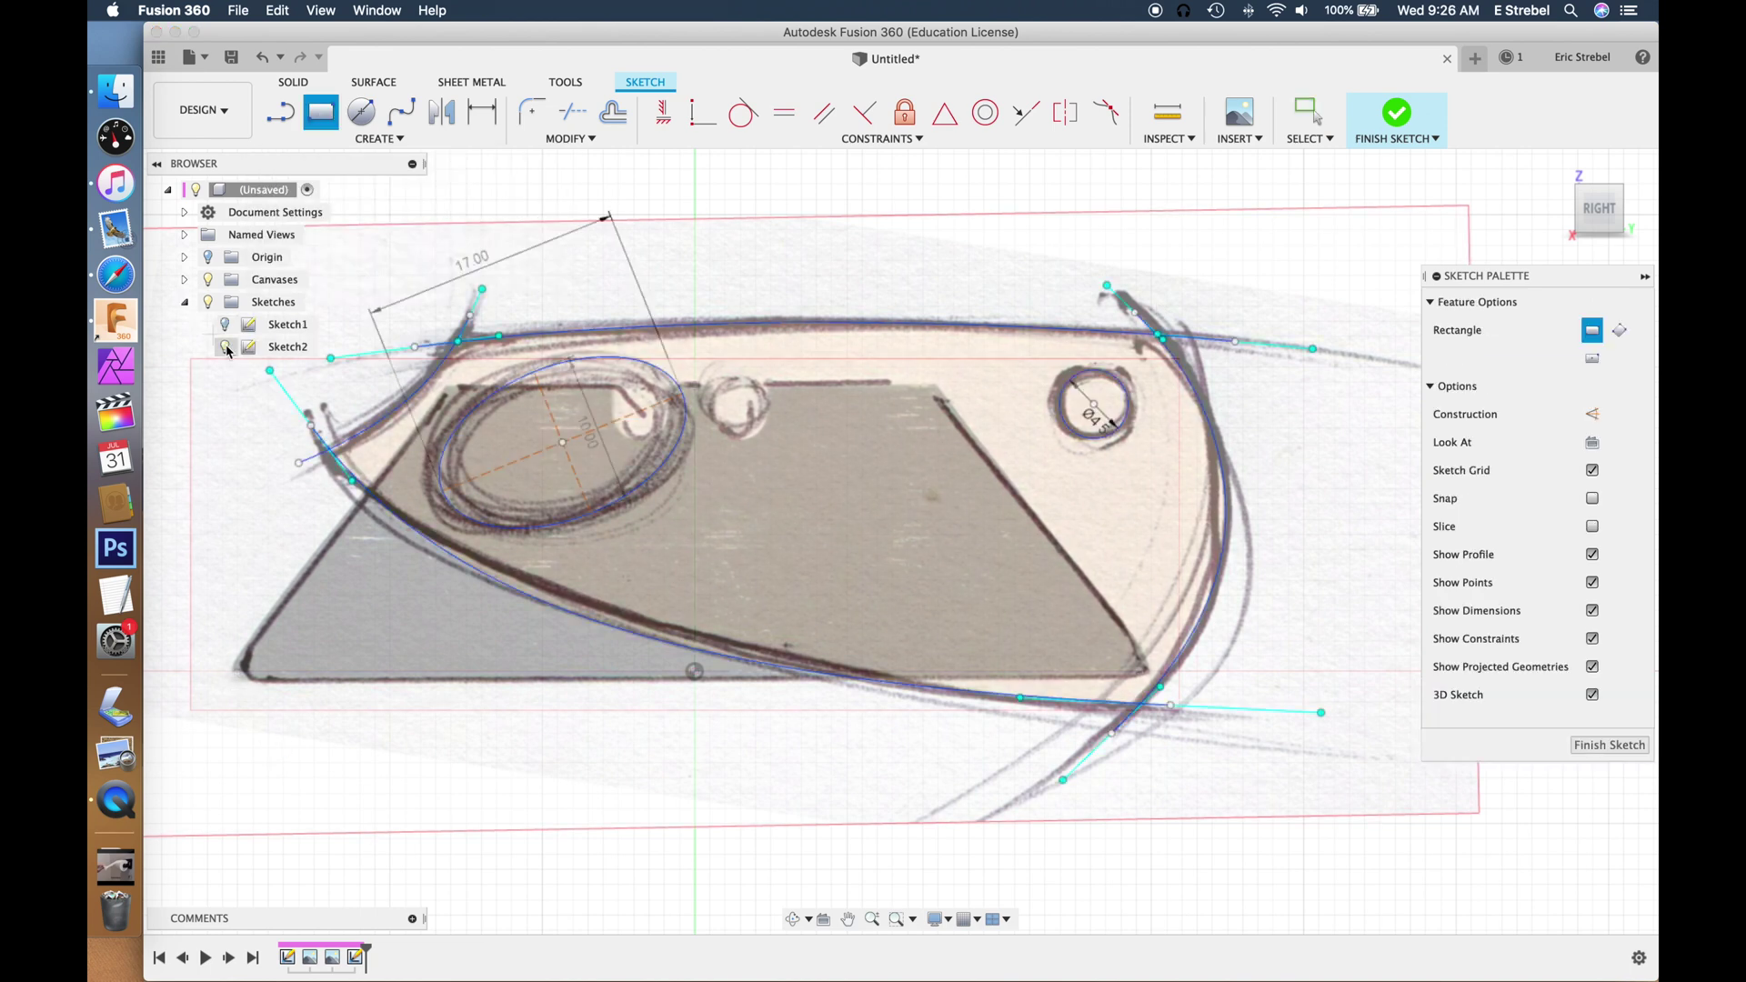
Step: With Sketch1 shown and the side view canvas hidden, draw a rectangle about 60 by 19 mm around the blade scan
click(225, 325)
click(184, 279)
click(225, 324)
click(969, 919)
click(991, 839)
click(238, 671)
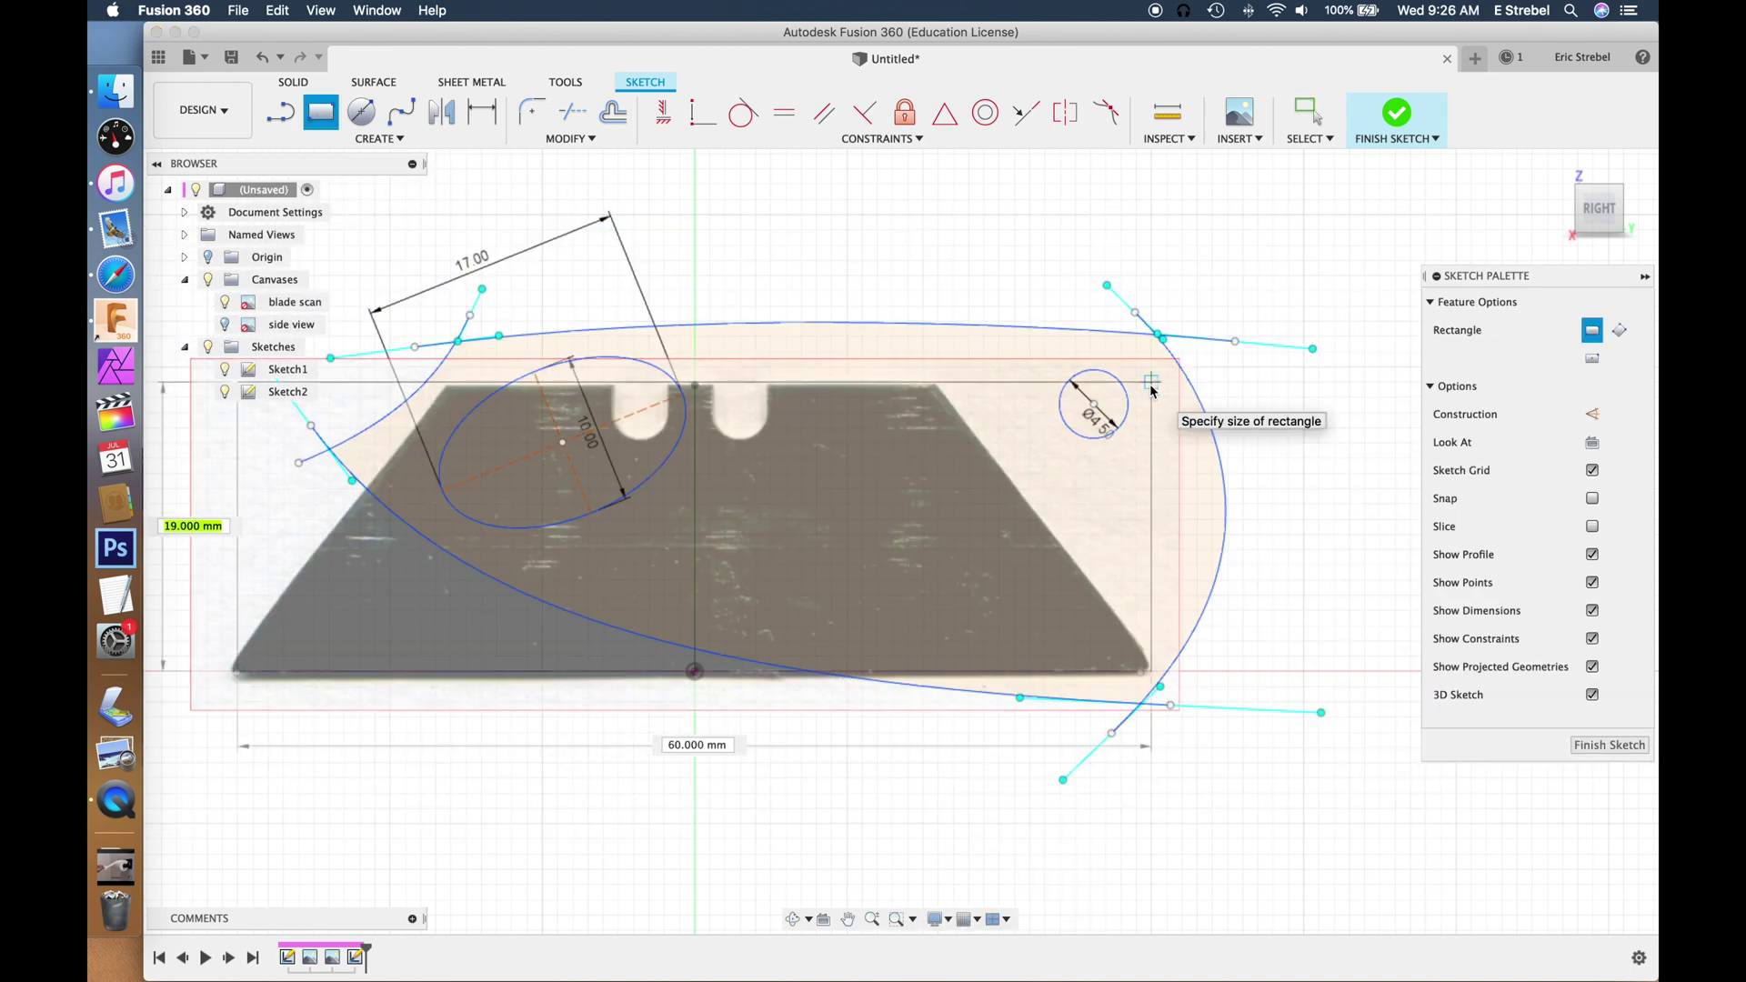
click(1151, 389)
key(Escape)
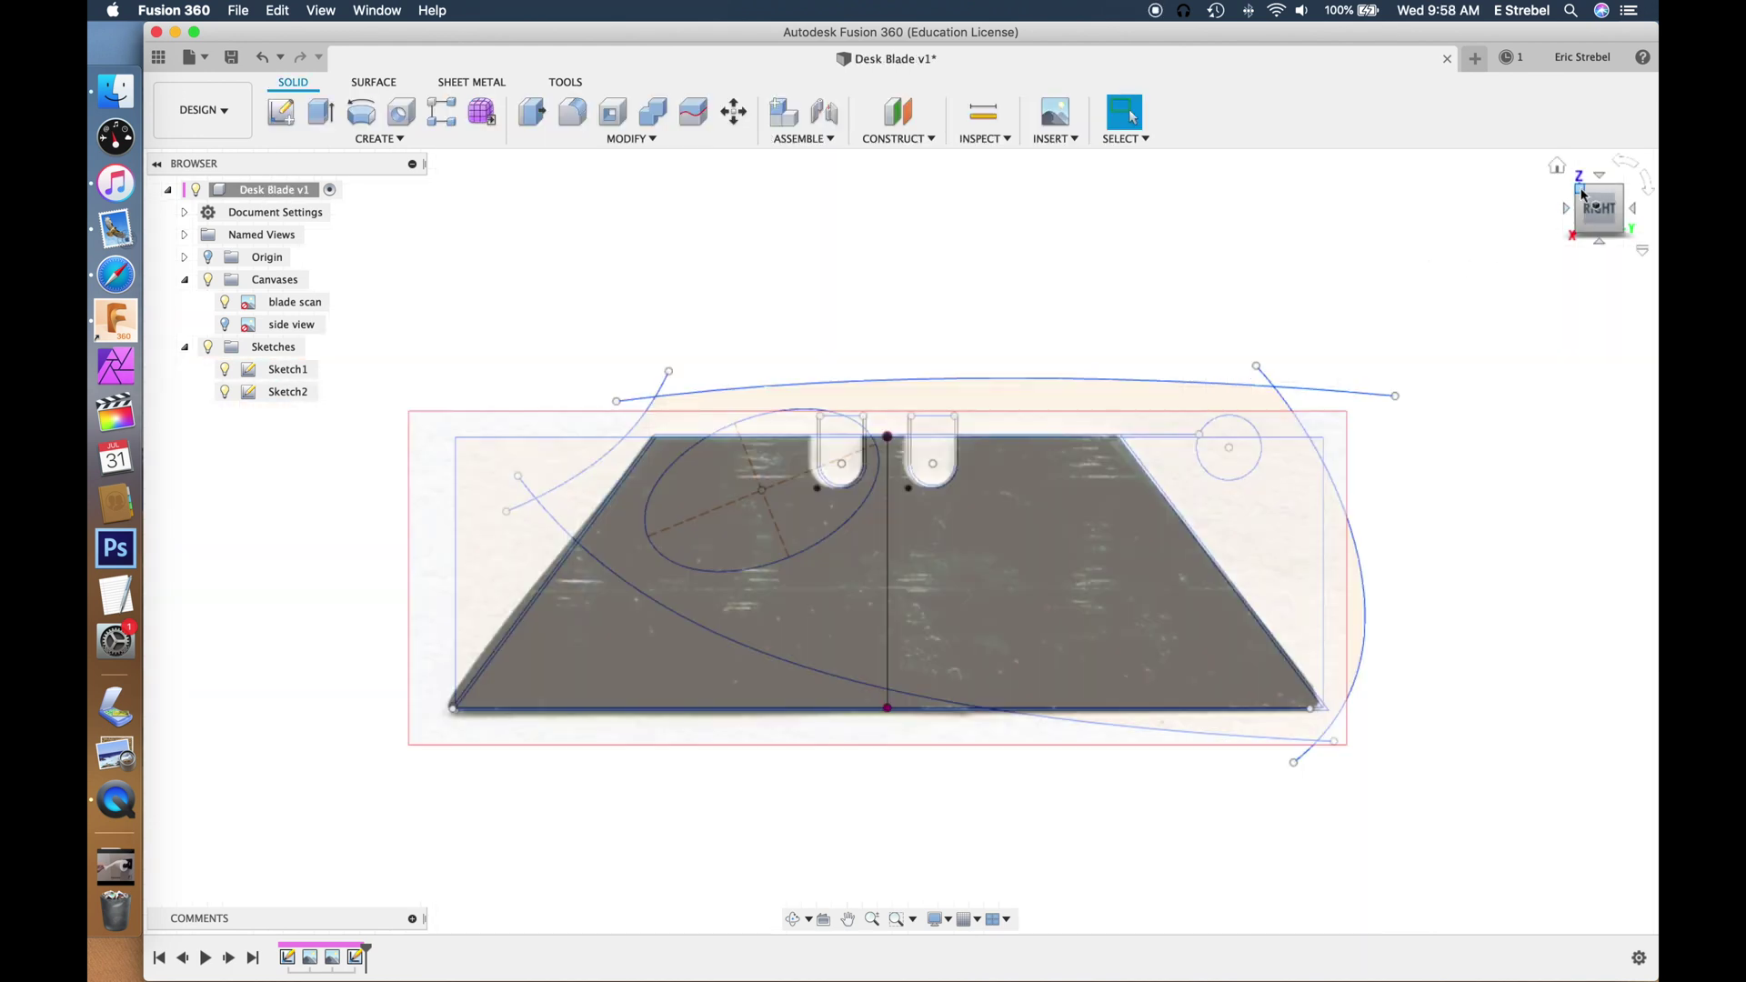
Step: Examine the holder sketches and the blade scan from several angles
click(1560, 170)
mouse_move(1601, 212)
shift+middle_down()
mouse_move(1559, 175)
mouse_move(1477, 175)
mouse_move(1449, 203)
mouse_move(1482, 202)
mouse_move(1488, 182)
mouse_move(1642, 202)
shift+middle_up()
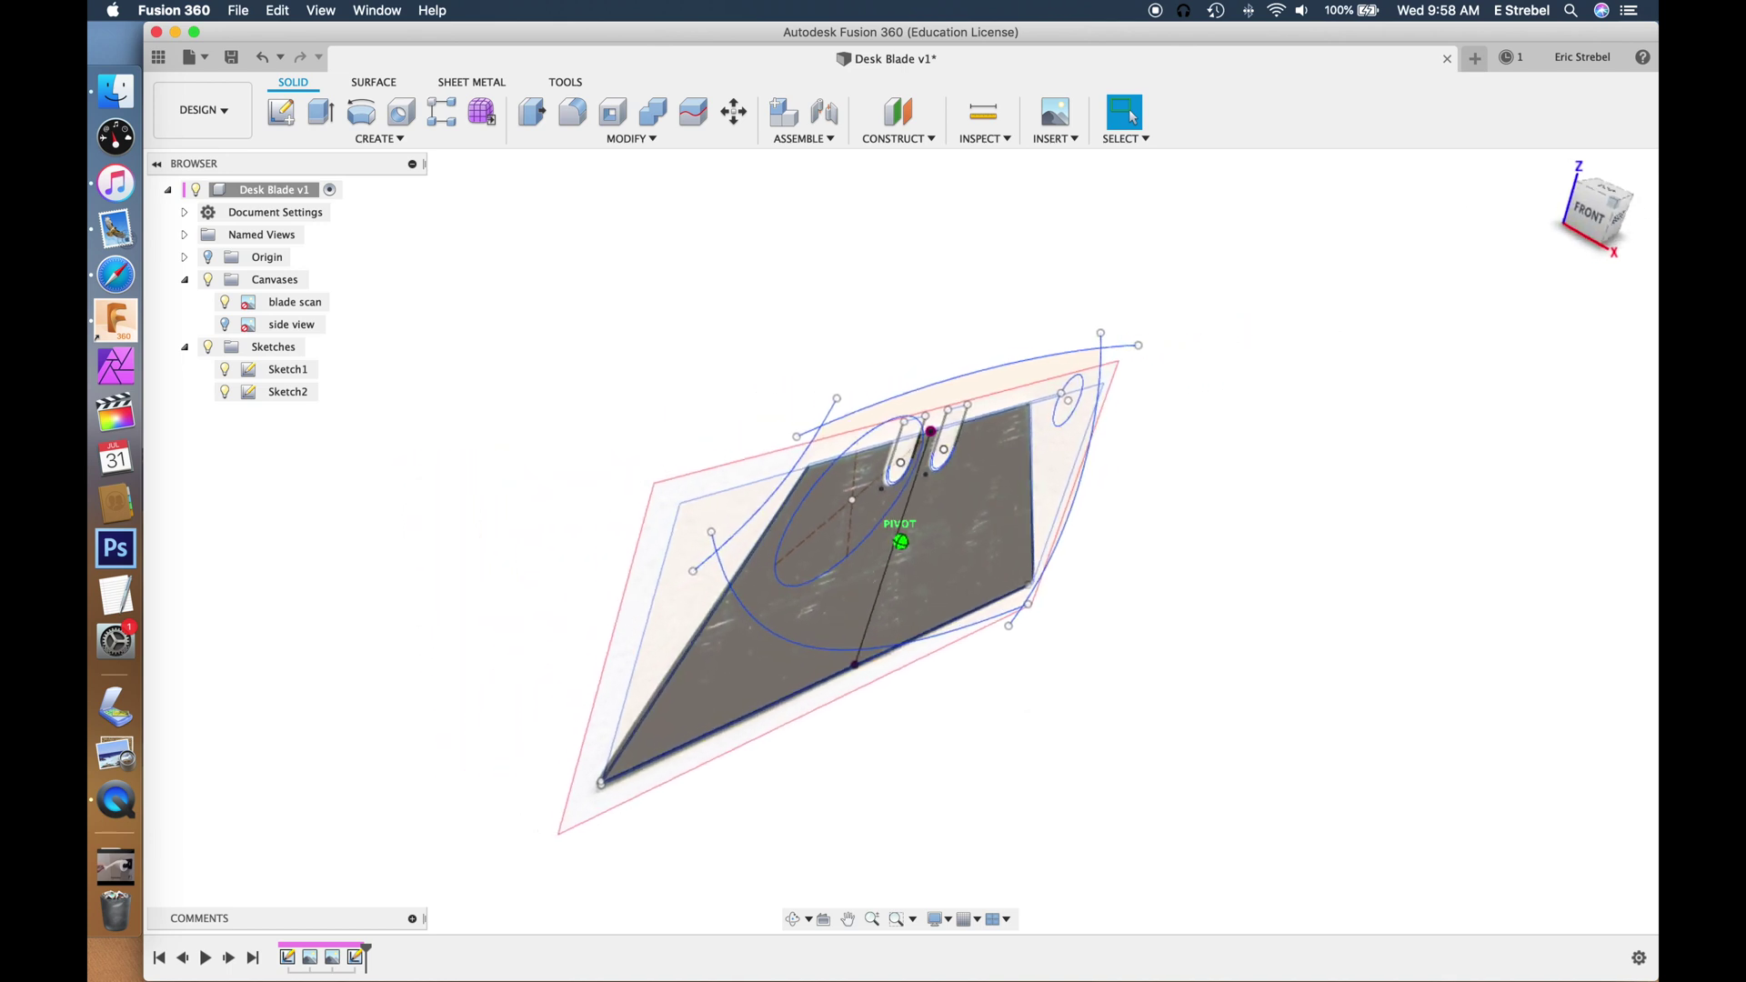
mouse_move(1605, 211)
mouse_down()
mouse_move(1625, 218)
mouse_move(1372, 164)
mouse_move(980, 145)
mouse_up()
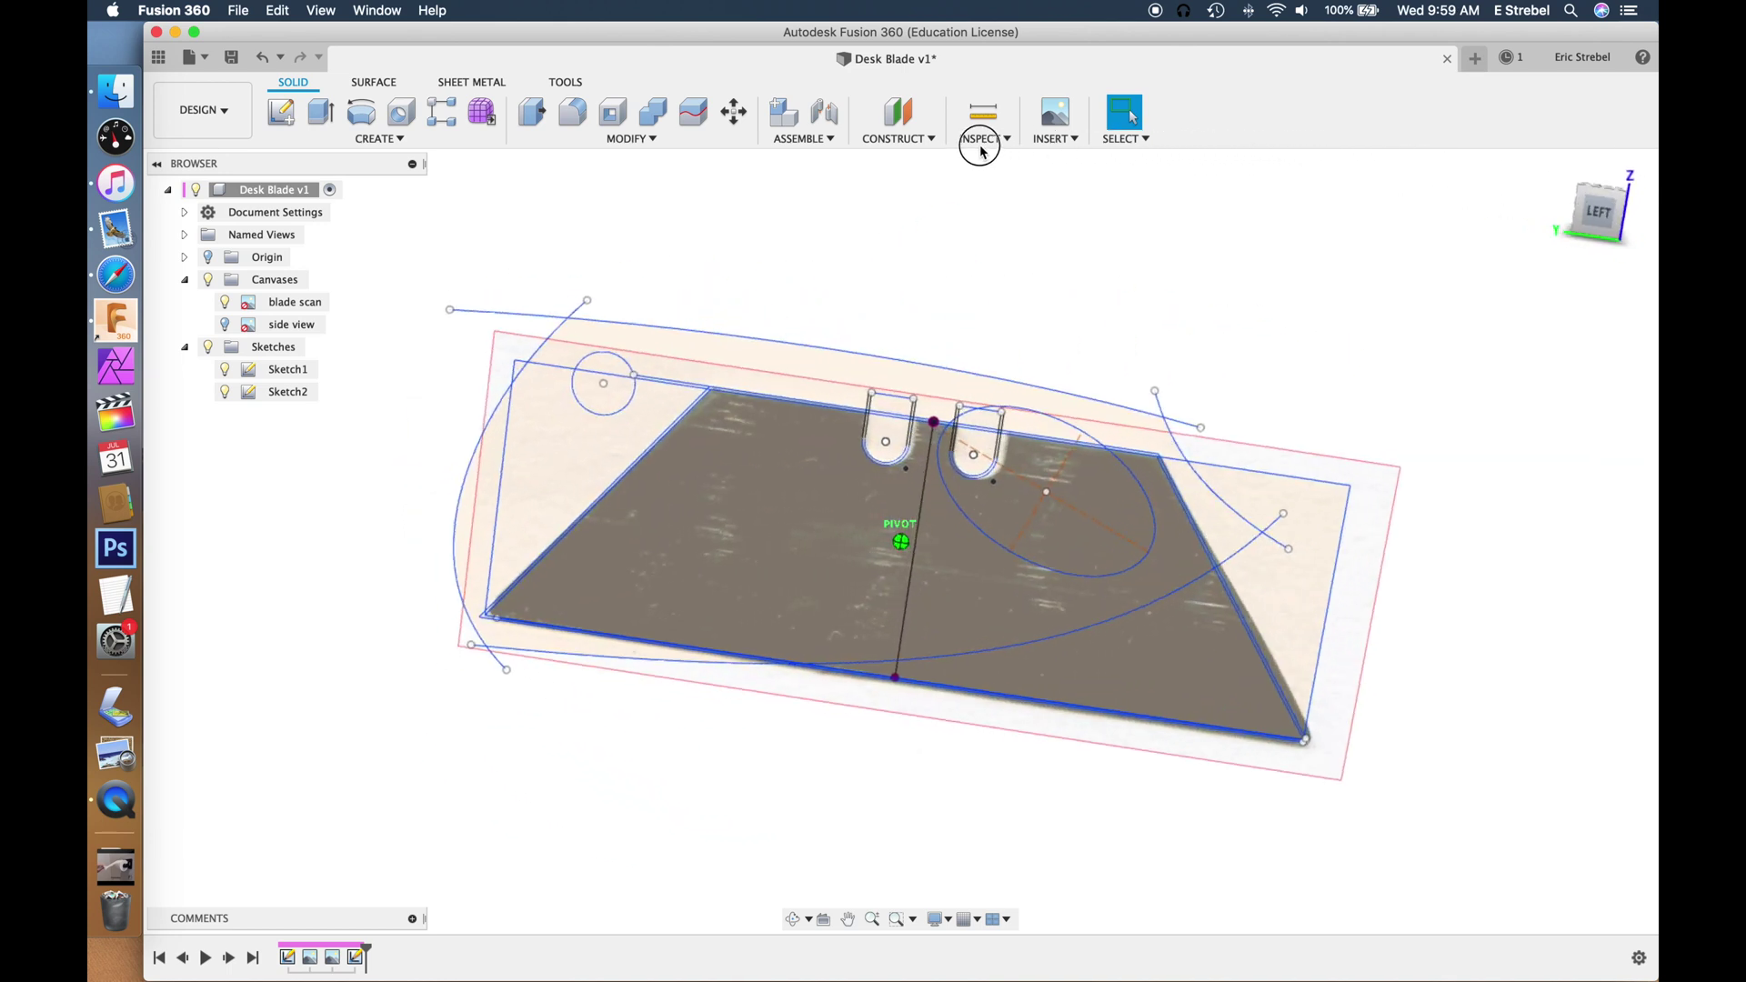
shift+middle_drag(982, 151, 600, 150)
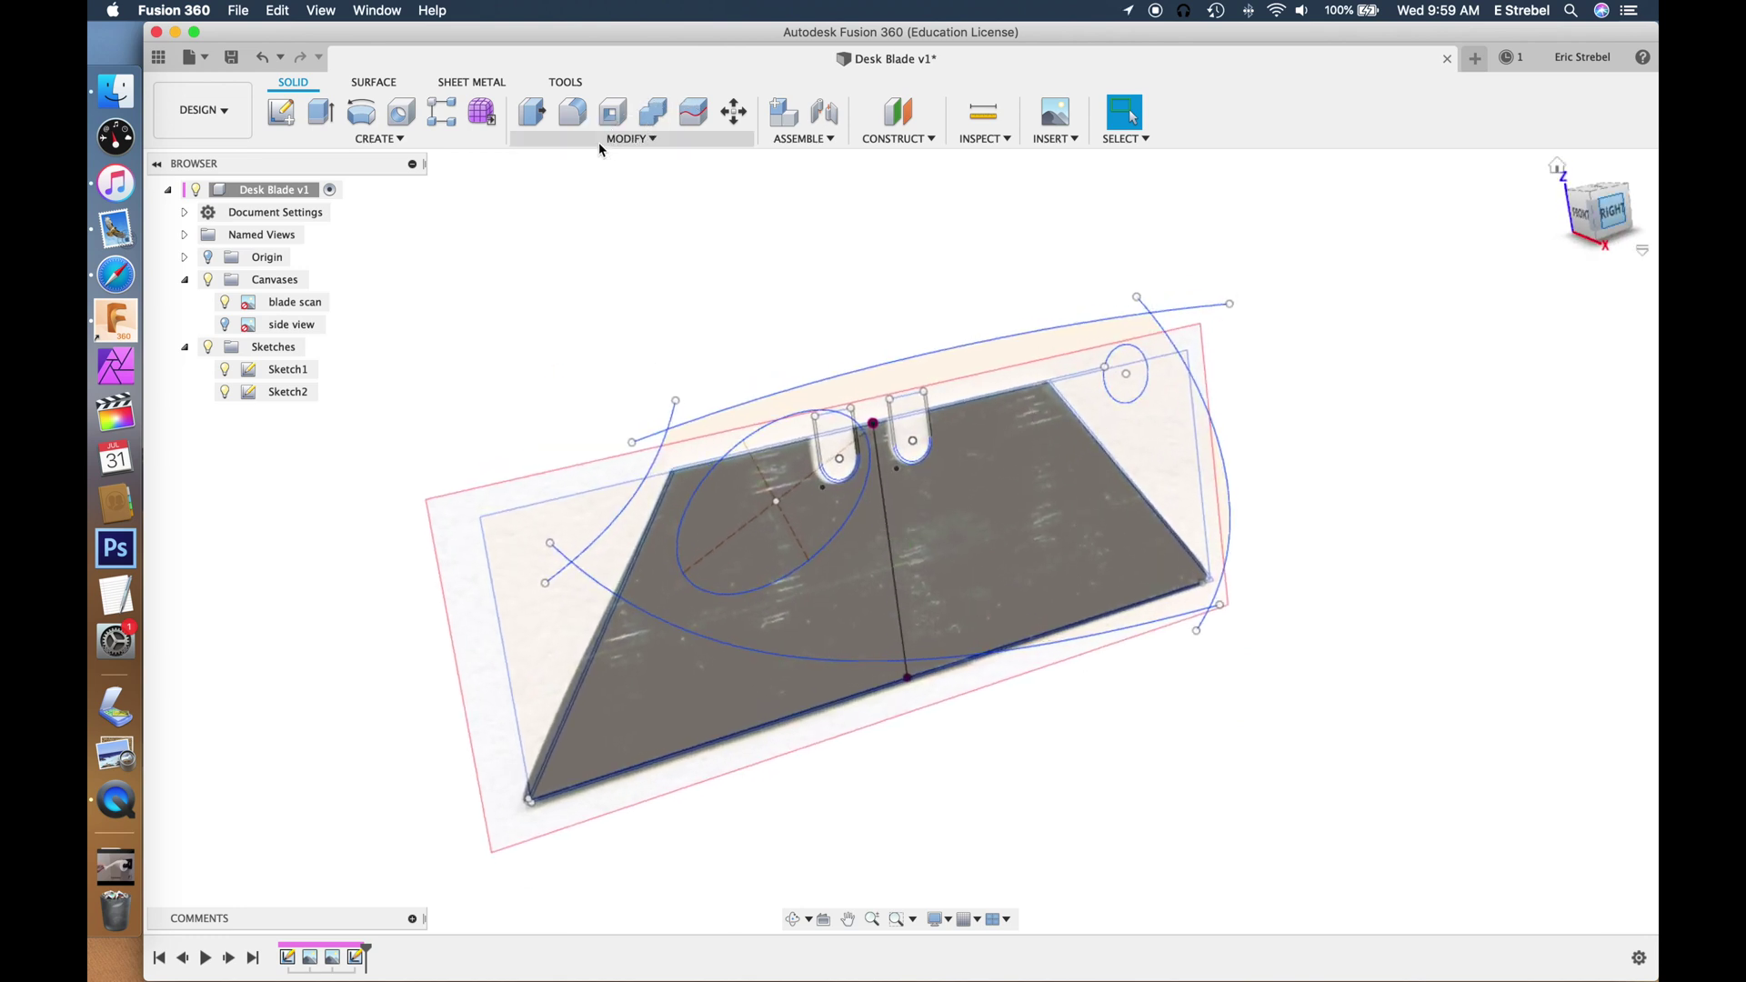
click(1557, 167)
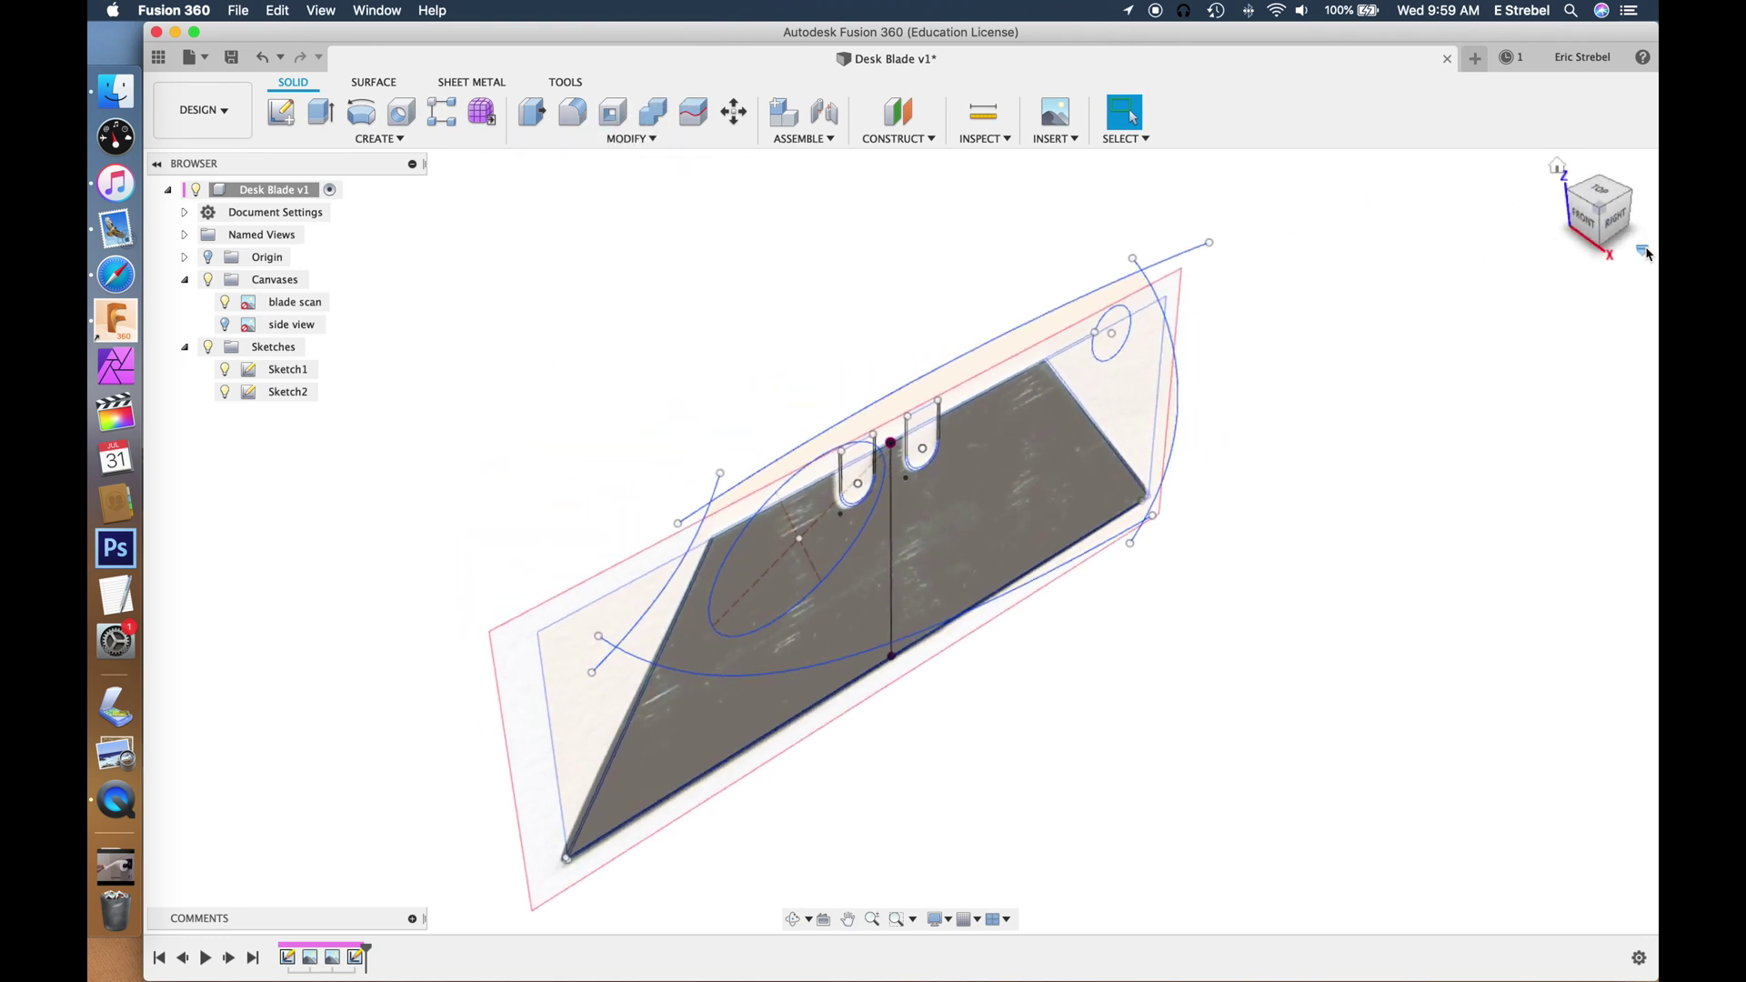
Step: Reopen Sketch2 for editing and finish the sketch
double_click(354, 956)
mouse_move(1599, 211)
mouse_down()
mouse_move(1559, 176)
mouse_move(1481, 155)
mouse_move(1518, 175)
mouse_up()
click(1610, 660)
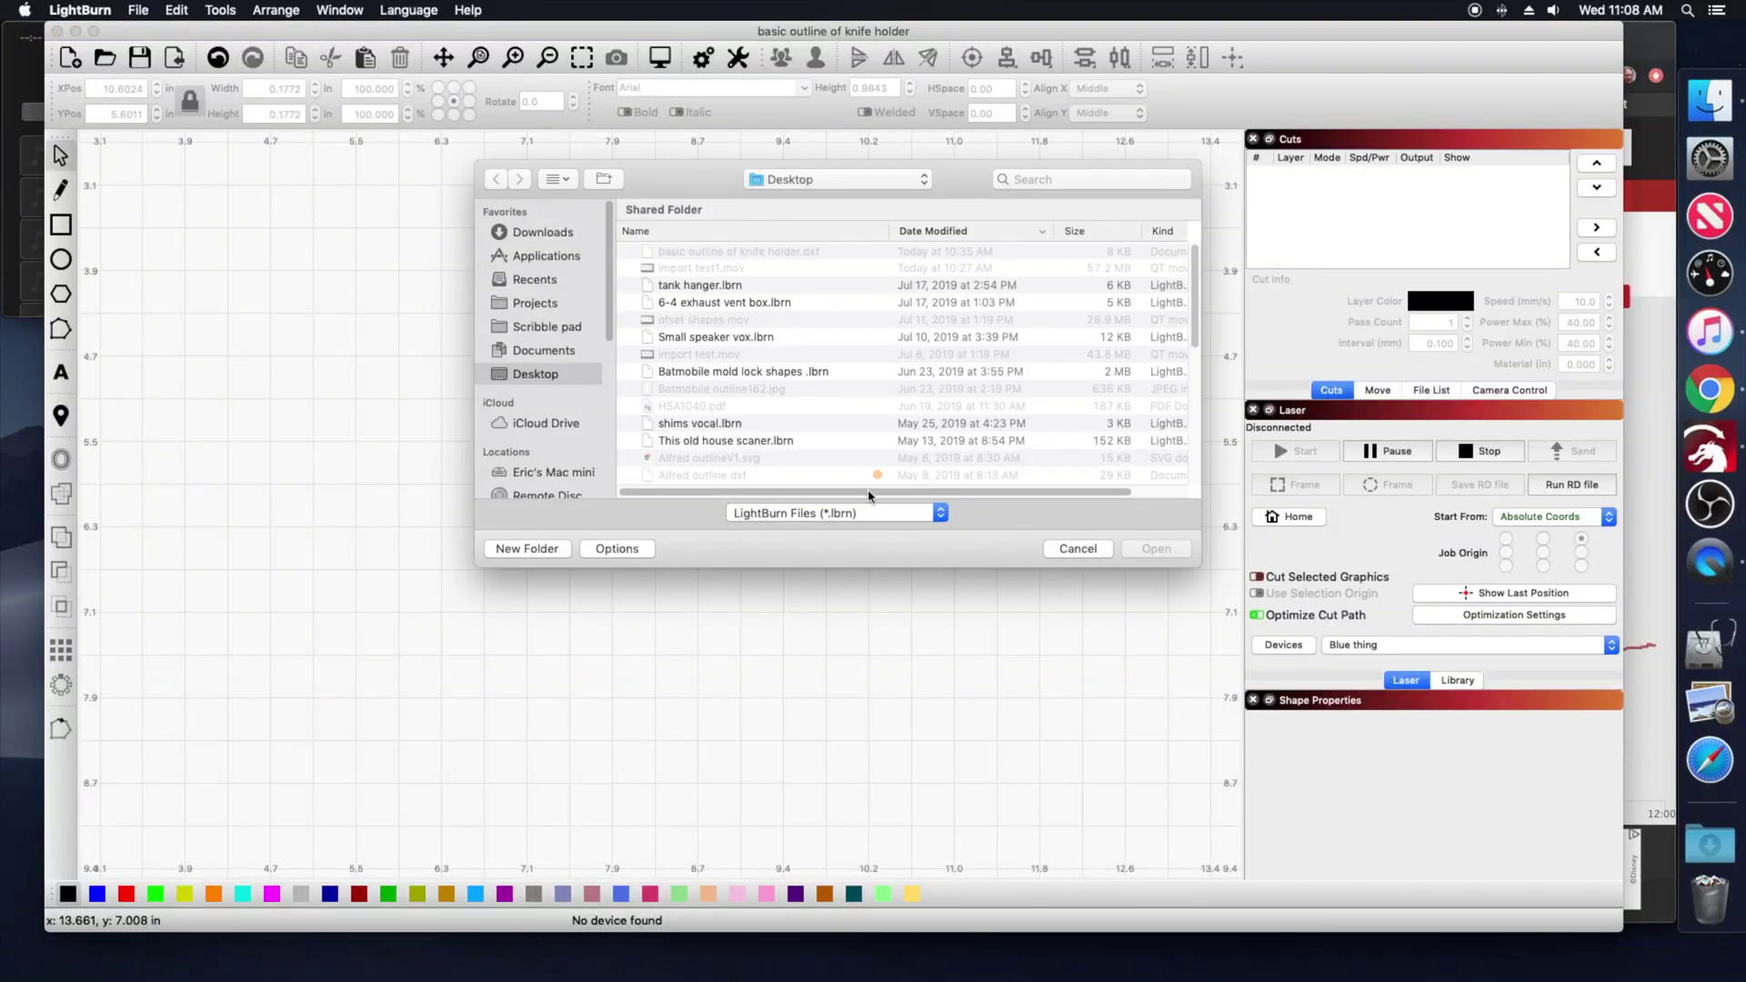
Step: Switch to LightBurn and import the file basic outline of knife holder.dxf
double_click(818, 251)
click(953, 484)
scroll(907, 573, down, 6)
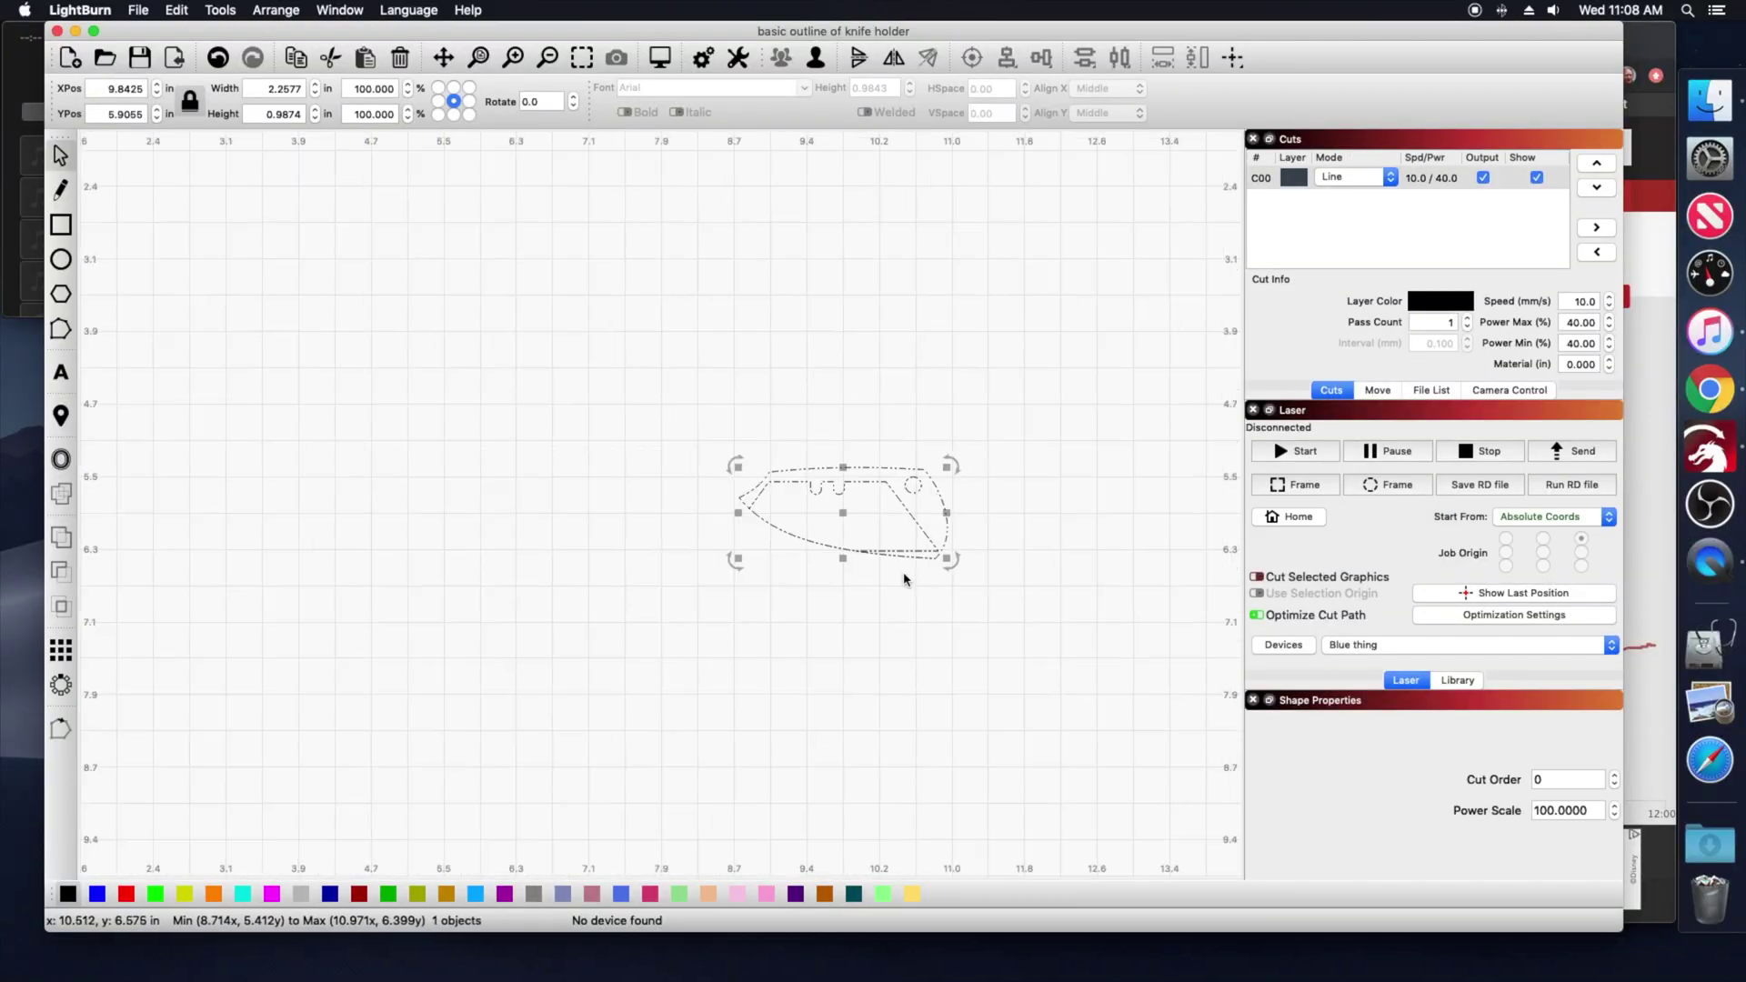
Step: Move the imported holder outline close to the work area's origin, centred at about X 1.26, Y 0.60 in
drag(865, 537, 534, 331)
scroll(557, 314, up, 5)
scroll(557, 313, up, 3)
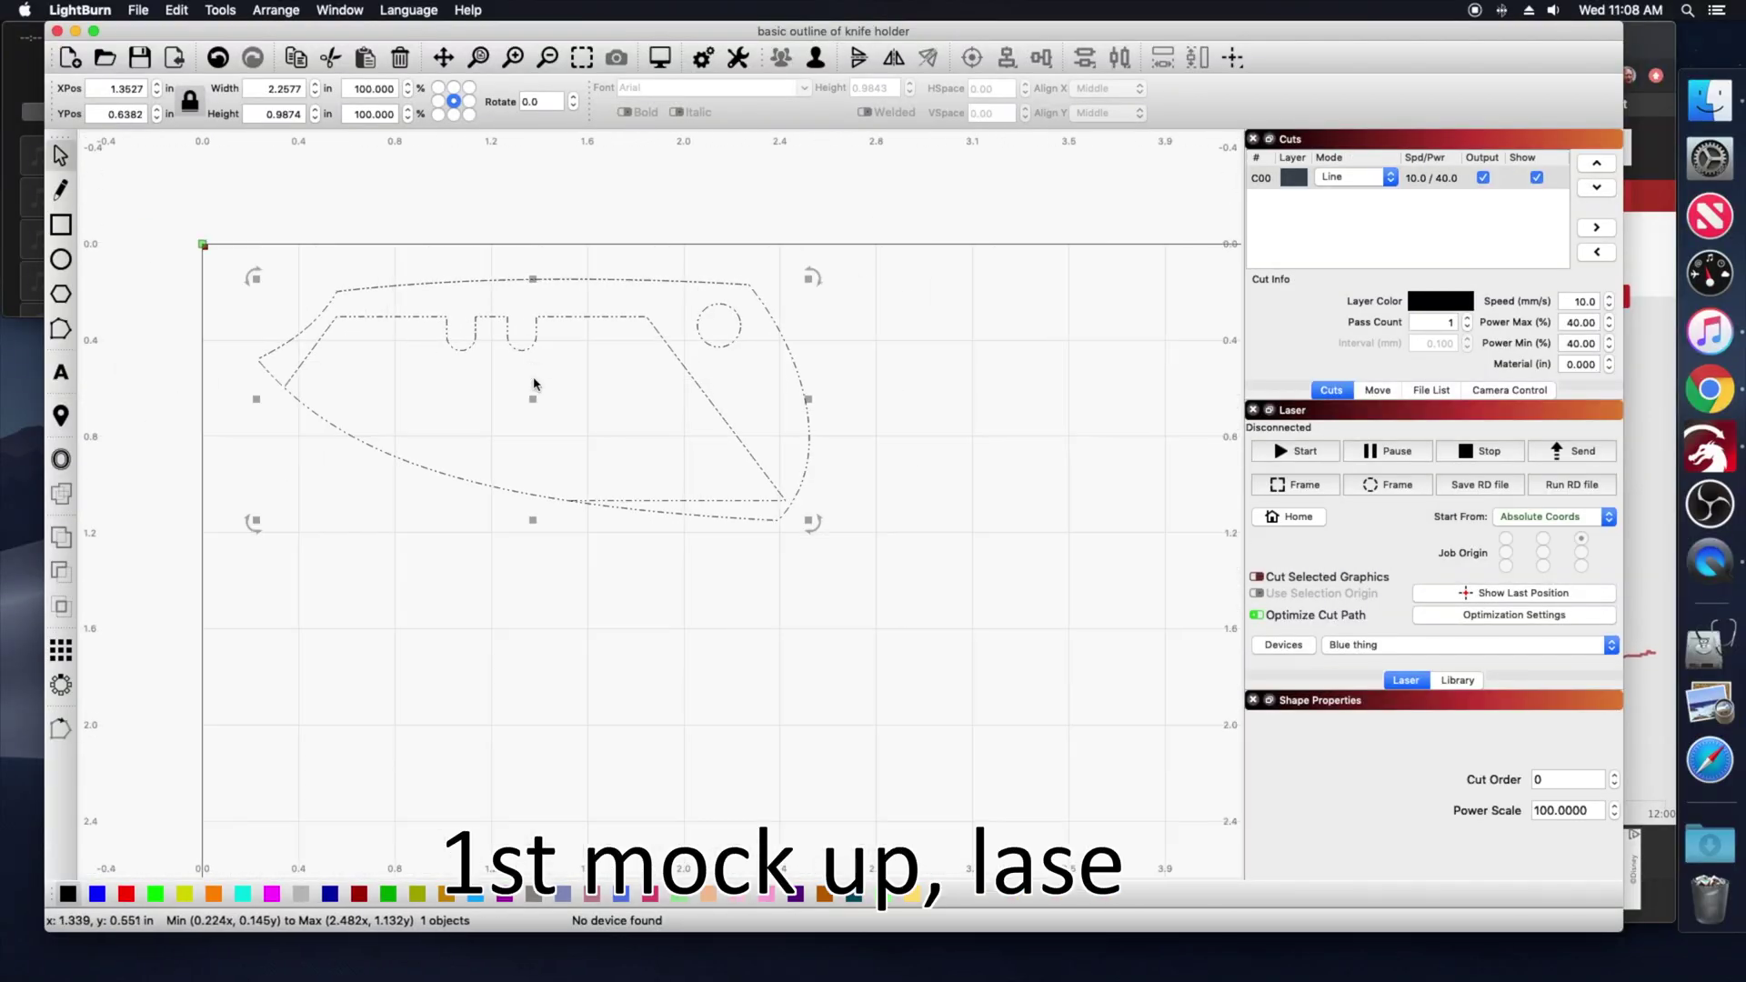
drag(534, 398, 510, 390)
scroll(497, 509, down, 4)
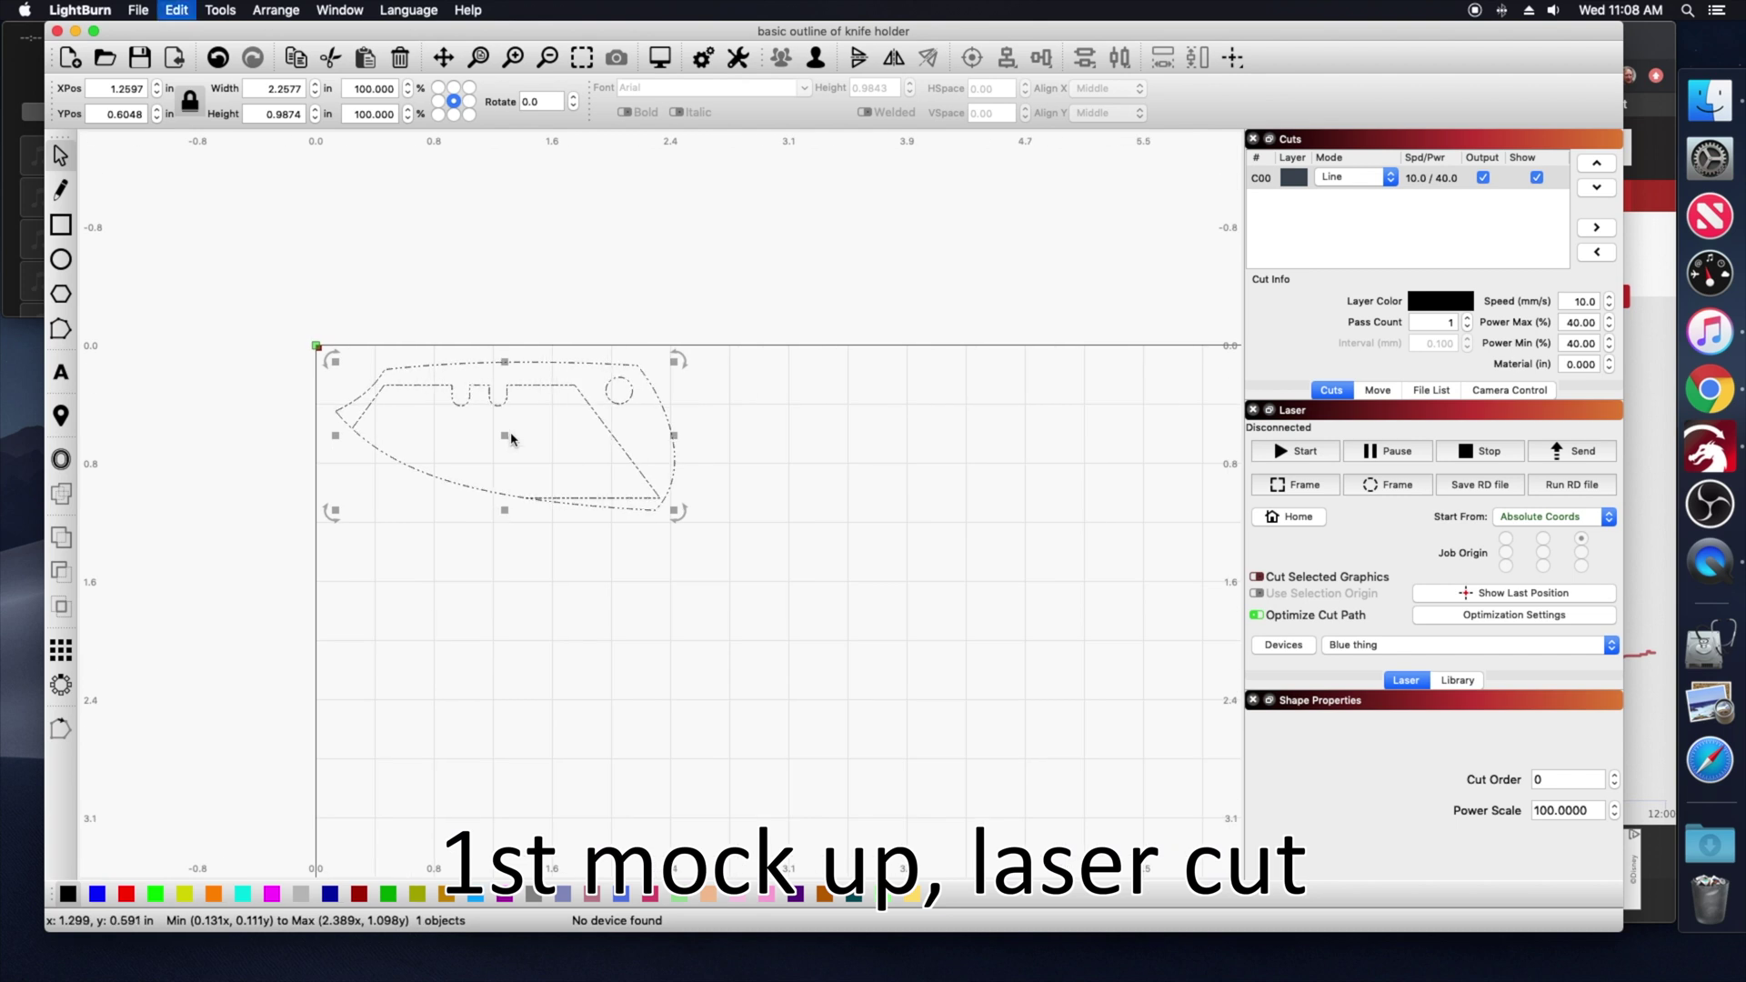
Step: Paste a copy of the holder outline and place it beside the original, centred at about X 3.80, Y 0.70 in
click(772, 546)
key(super+v)
drag(772, 545, 884, 451)
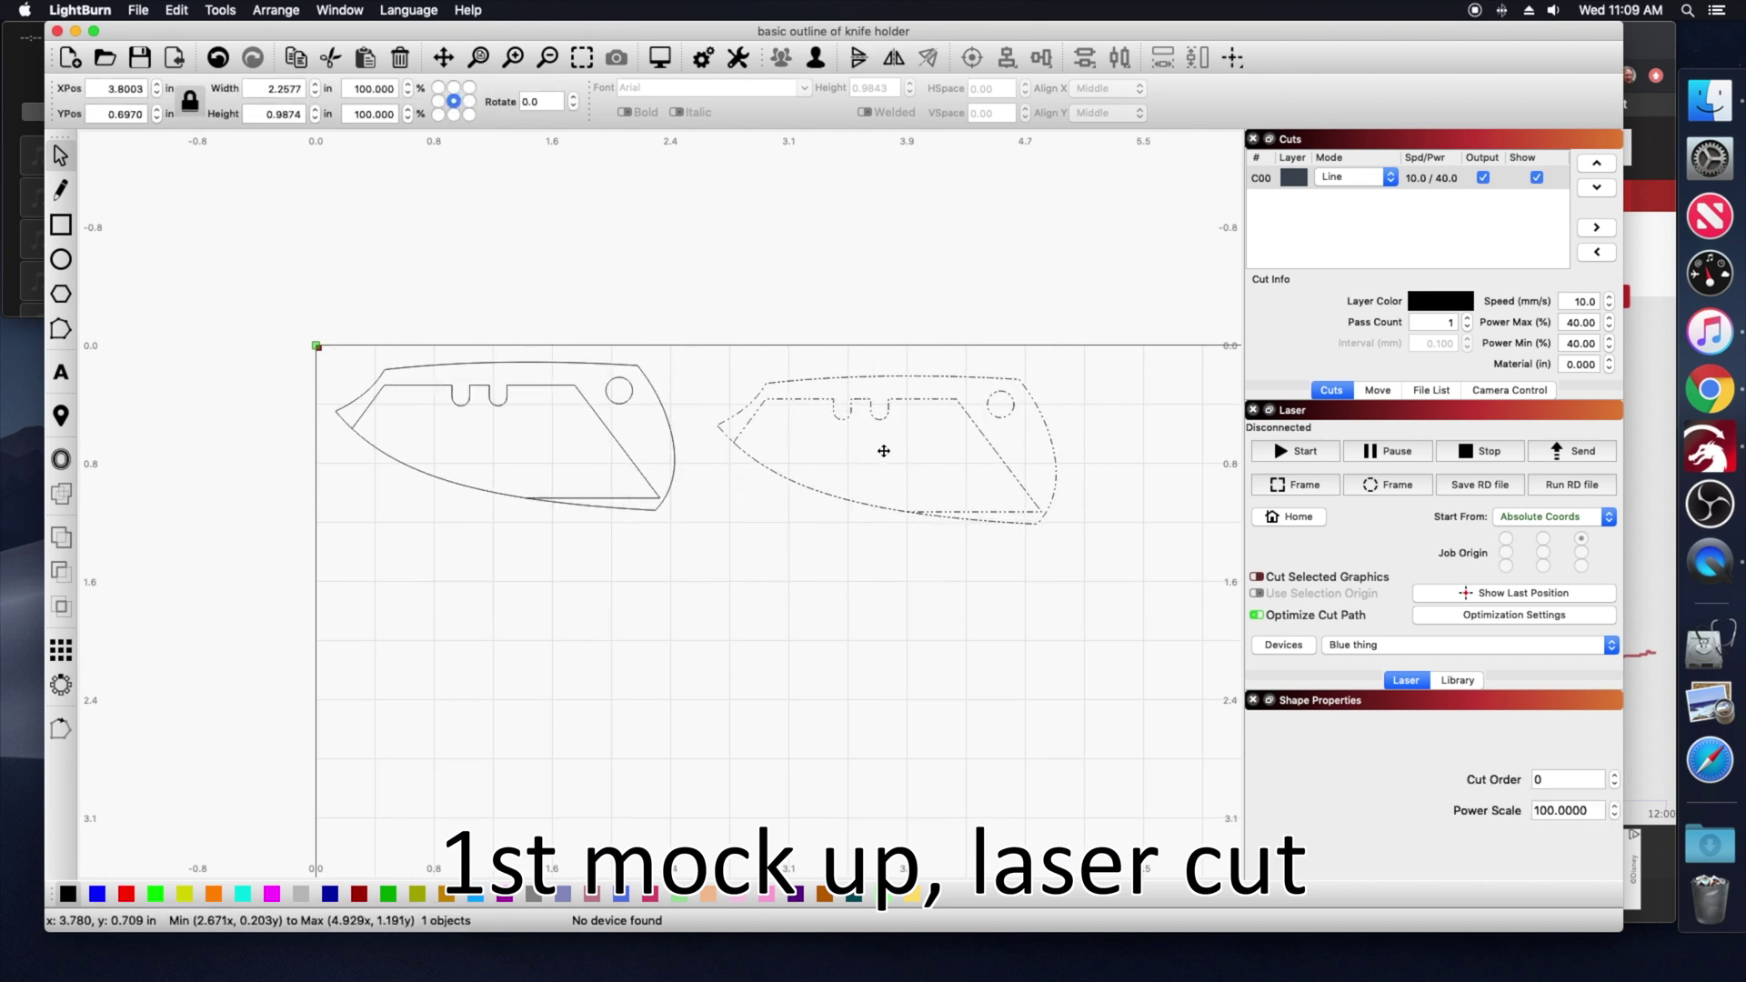
Step: Paste another copy of the holder outline and place it below the original, centred at about X 1.44, Y 1.87 in
key(super+v)
drag(793, 620, 519, 617)
click(407, 501)
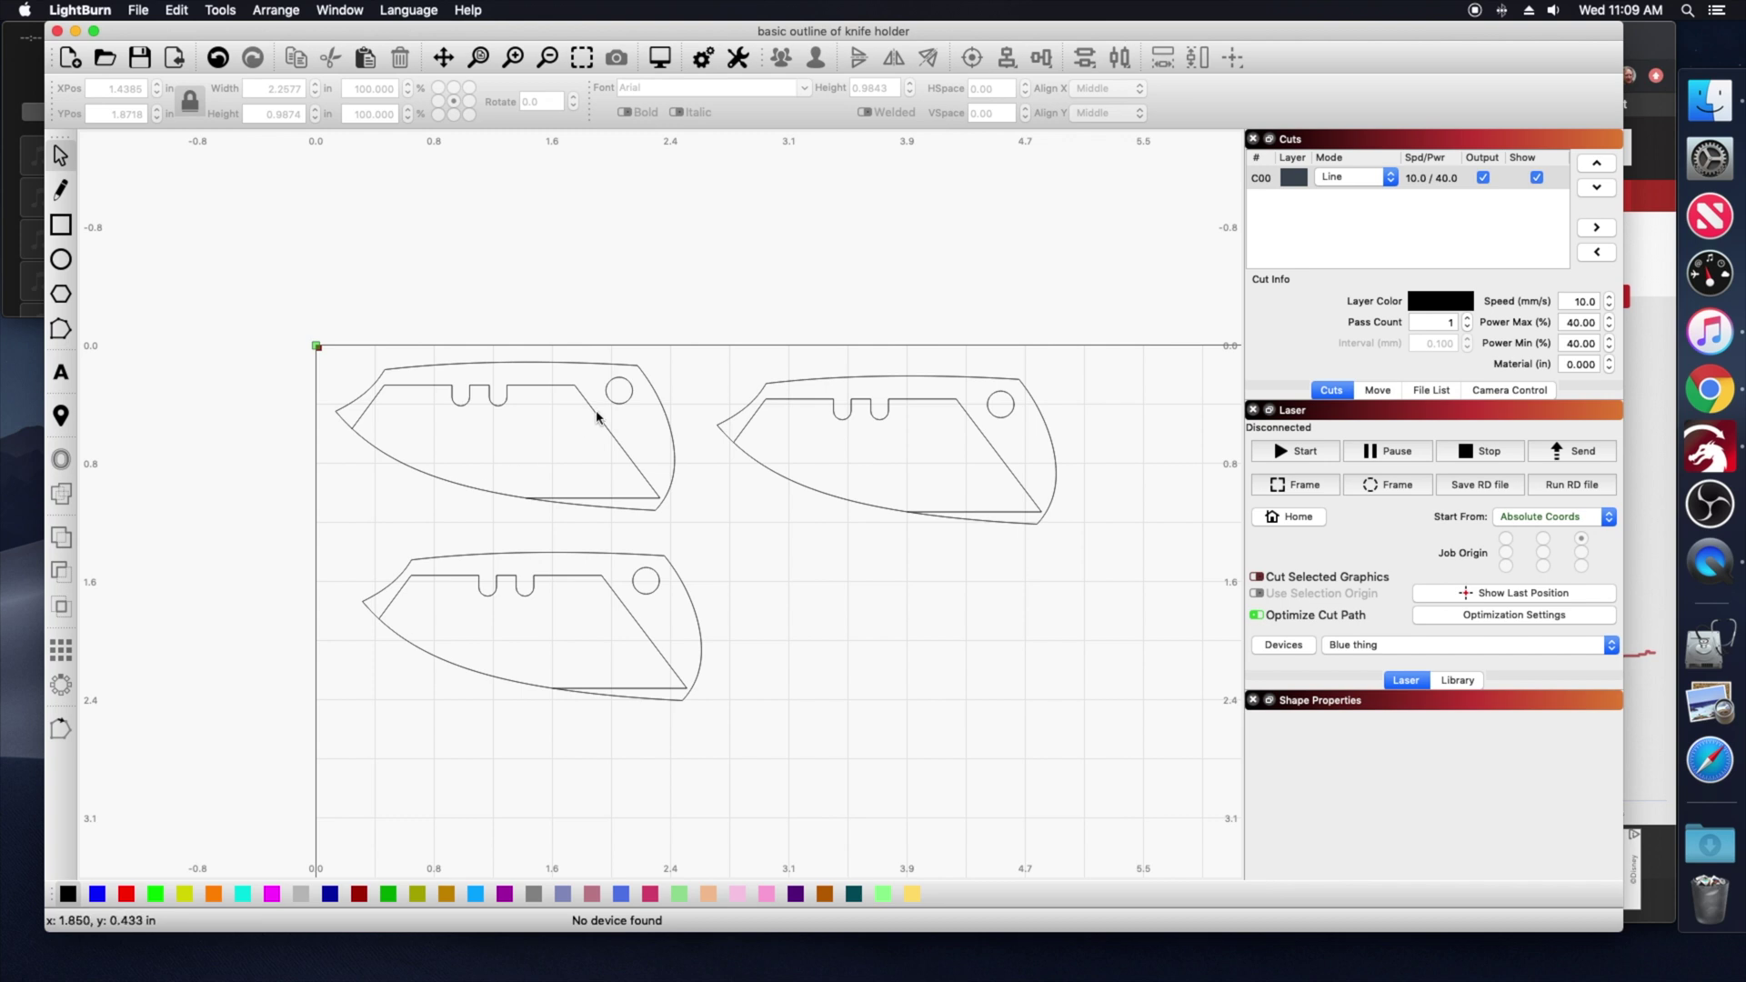
Step: Ungroup the holder copy beside the original and delete the blade profile inside it
click(752, 425)
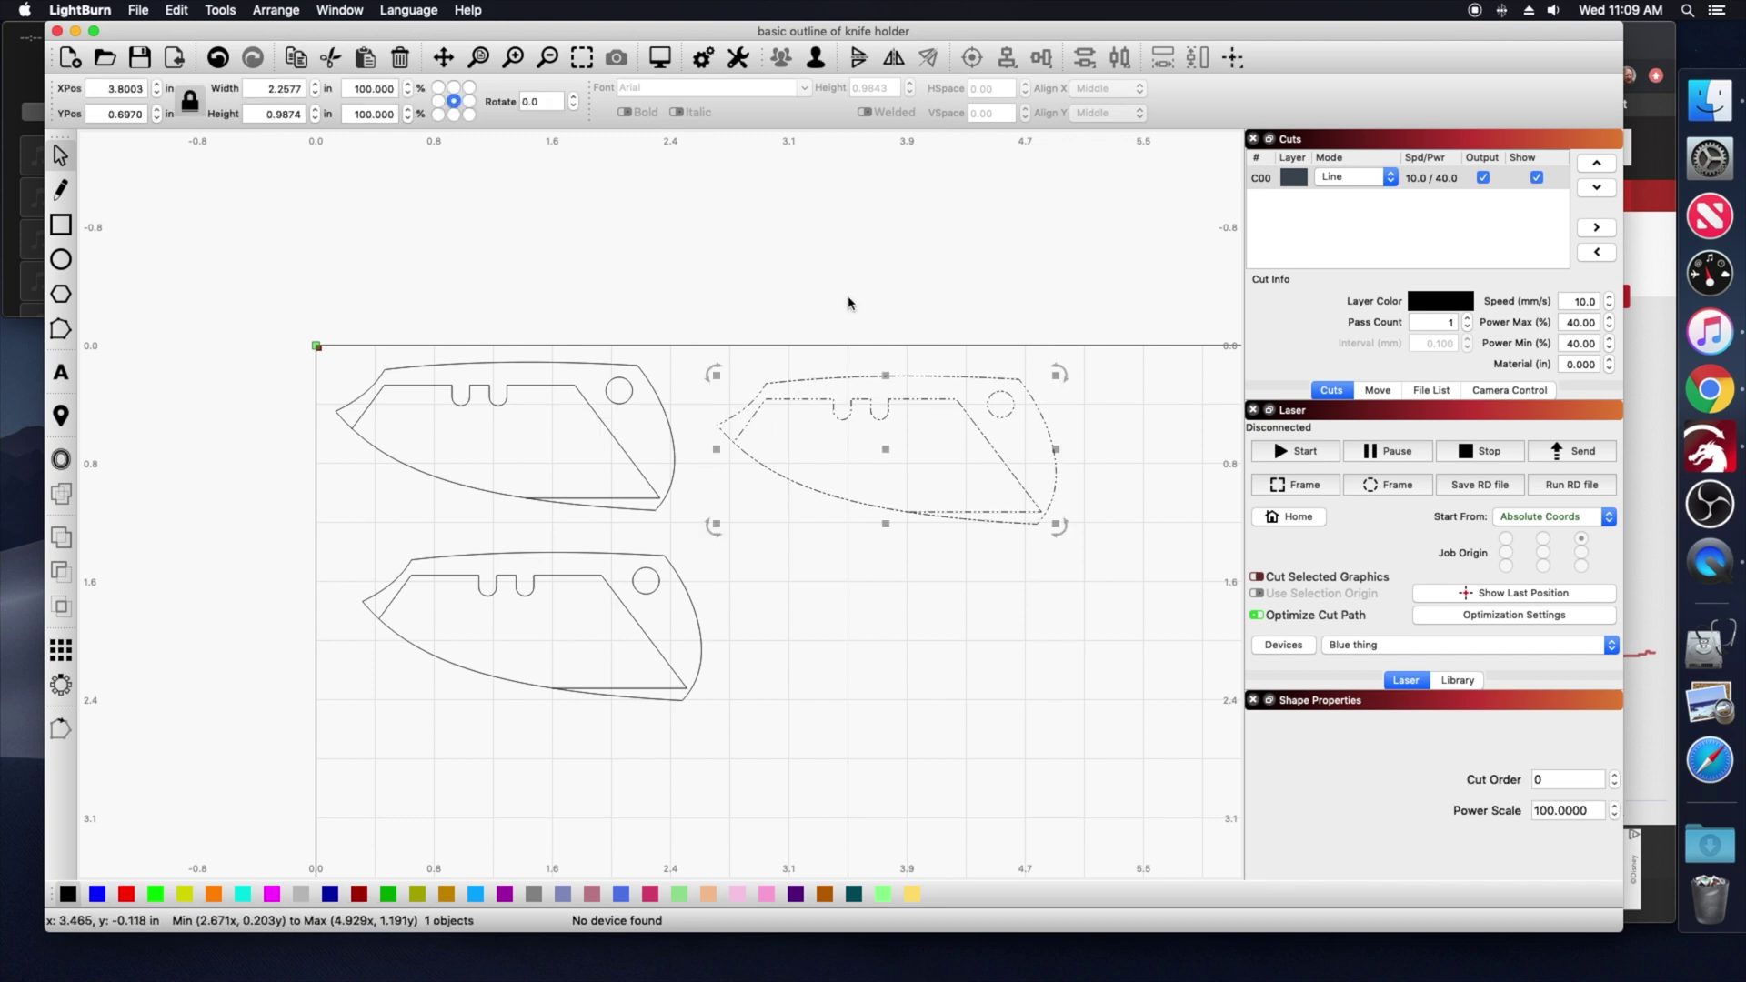
click(812, 60)
click(993, 451)
key(Delete)
click(696, 619)
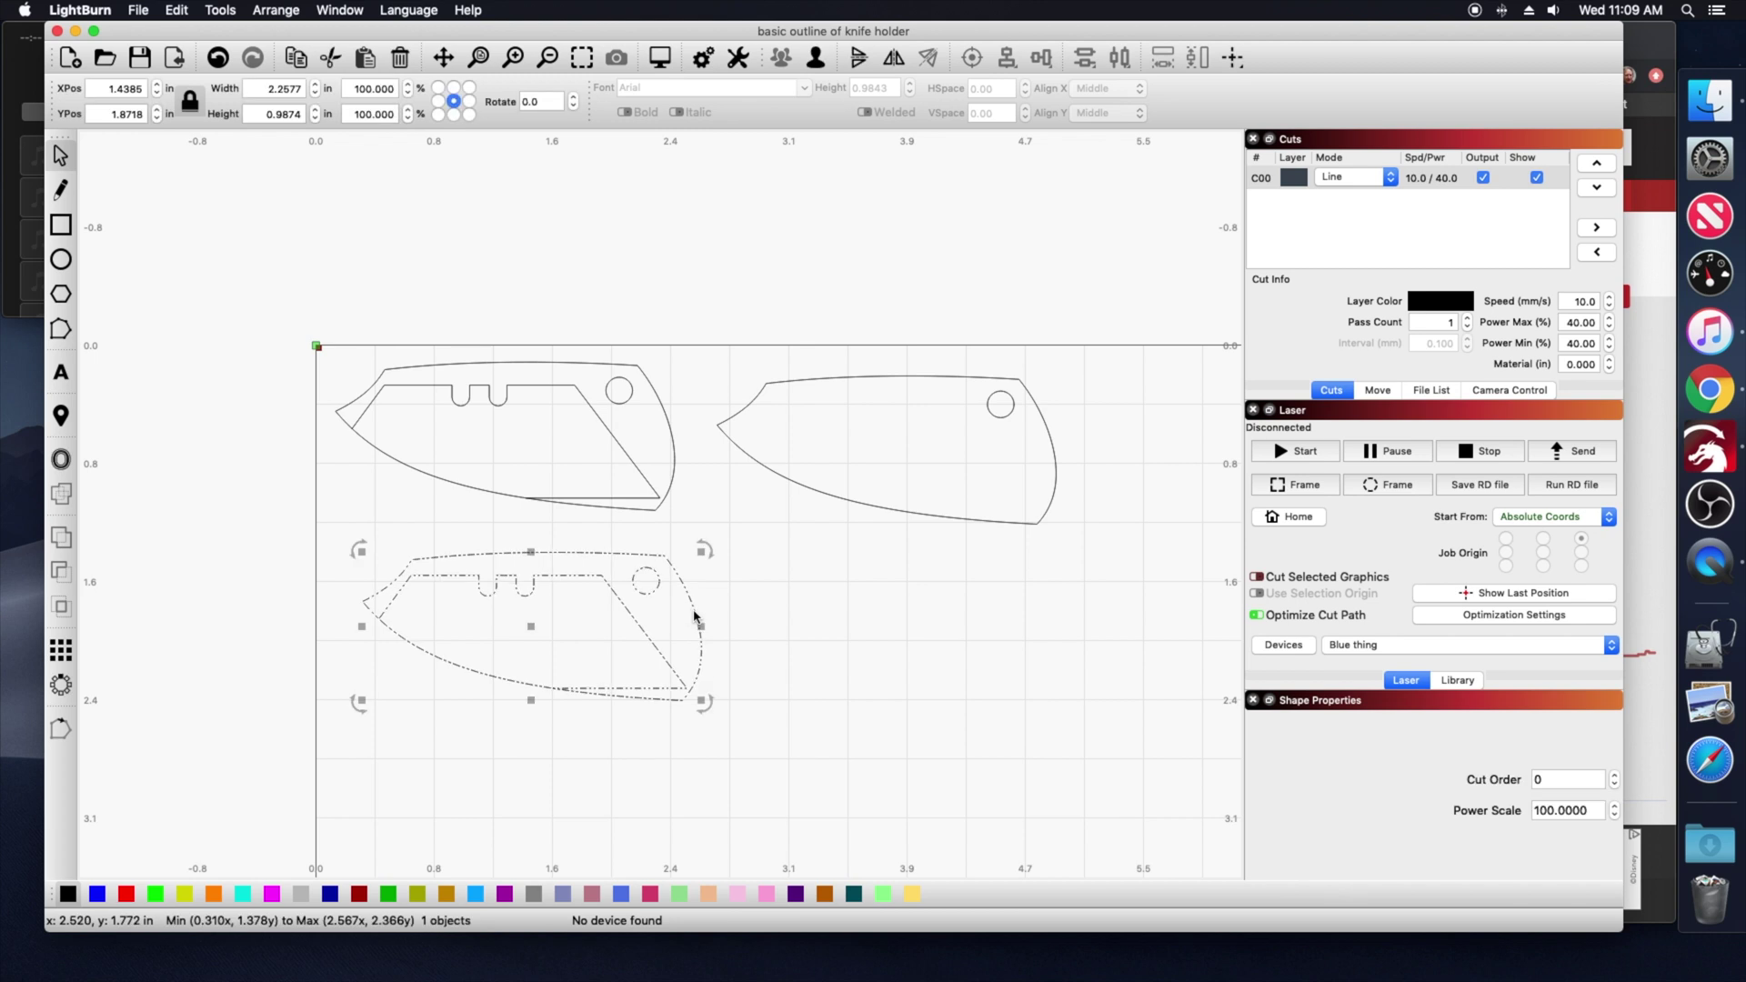
click(831, 498)
key(super+v)
drag(862, 536, 537, 628)
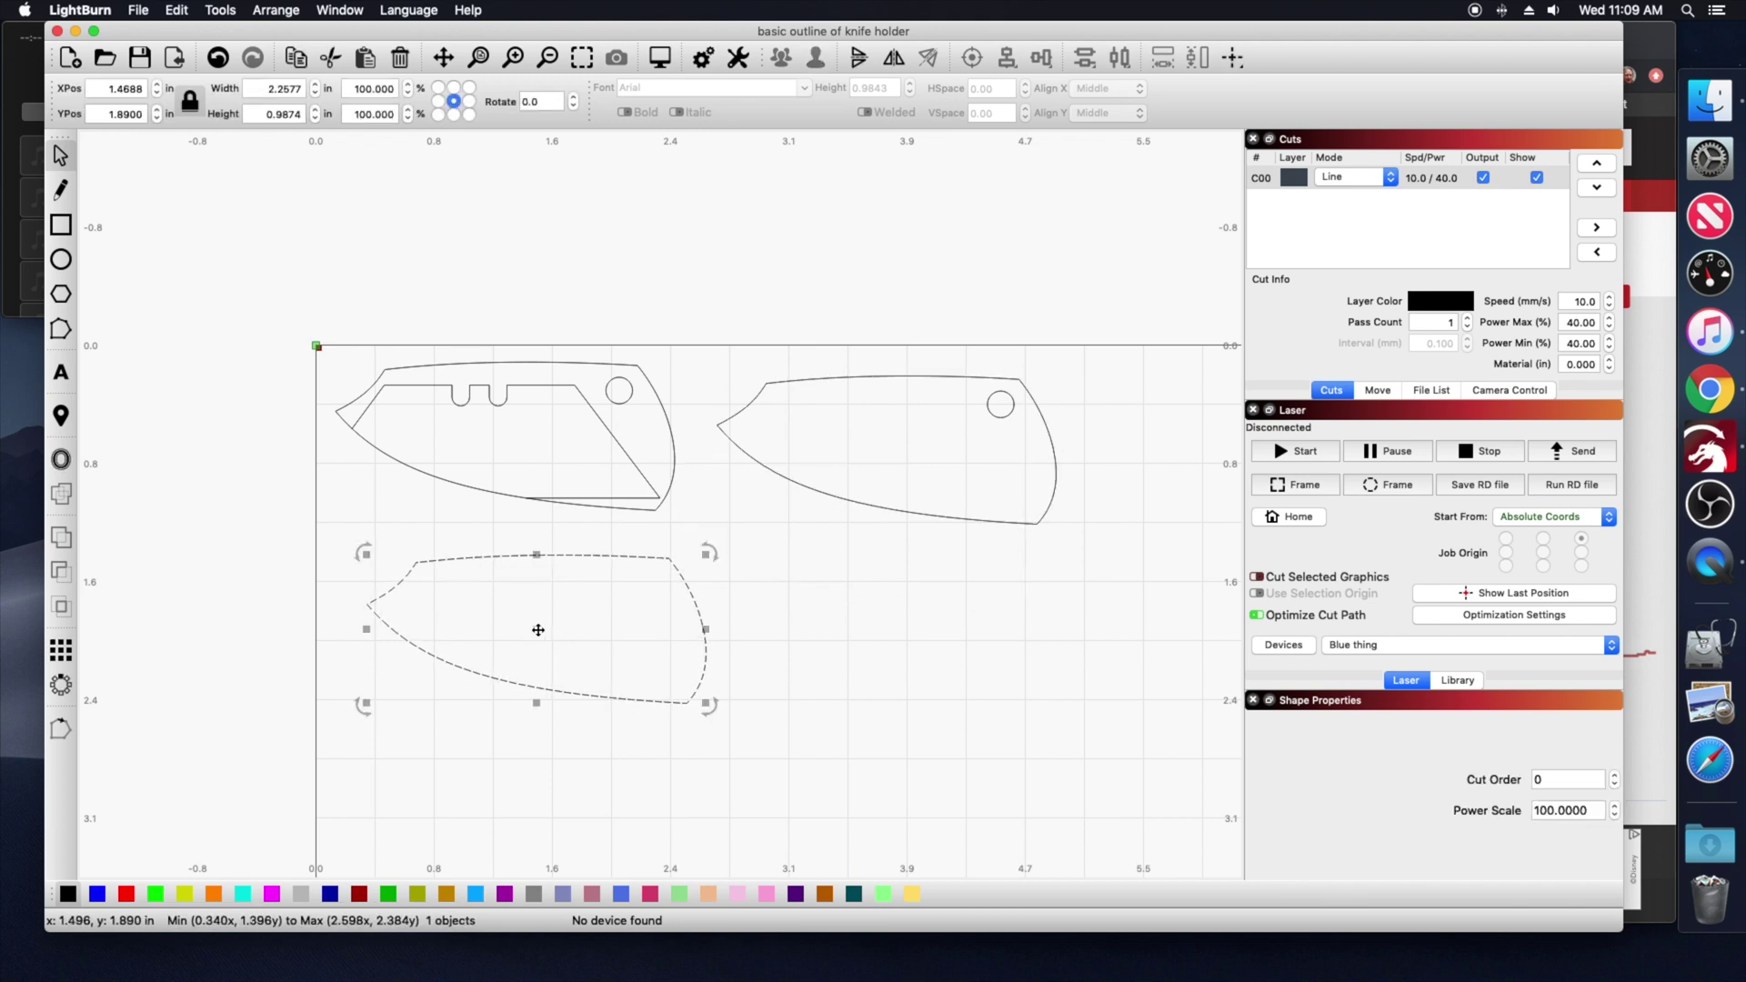
key(super+z)
key(Delete)
key(super+z)
key(super+z)
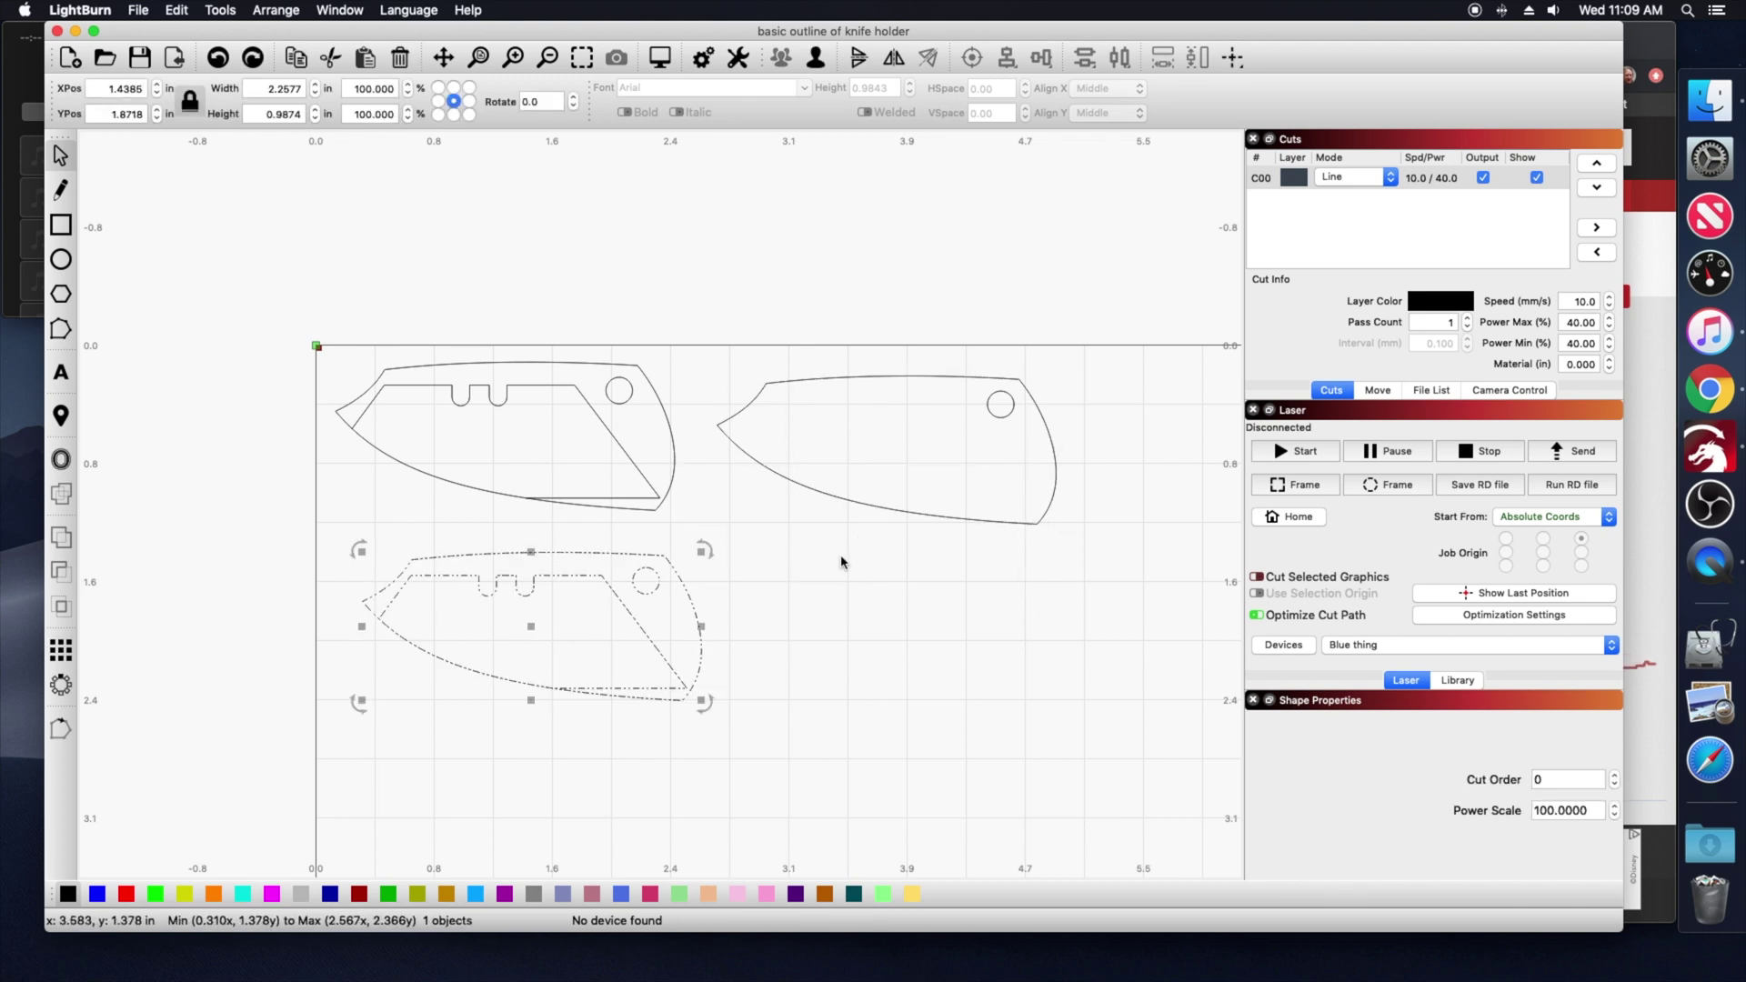
Step: Ungroup the holder copy below the original and delete its blade profile, keeping the outline and hole
click(725, 601)
click(642, 632)
key(Delete)
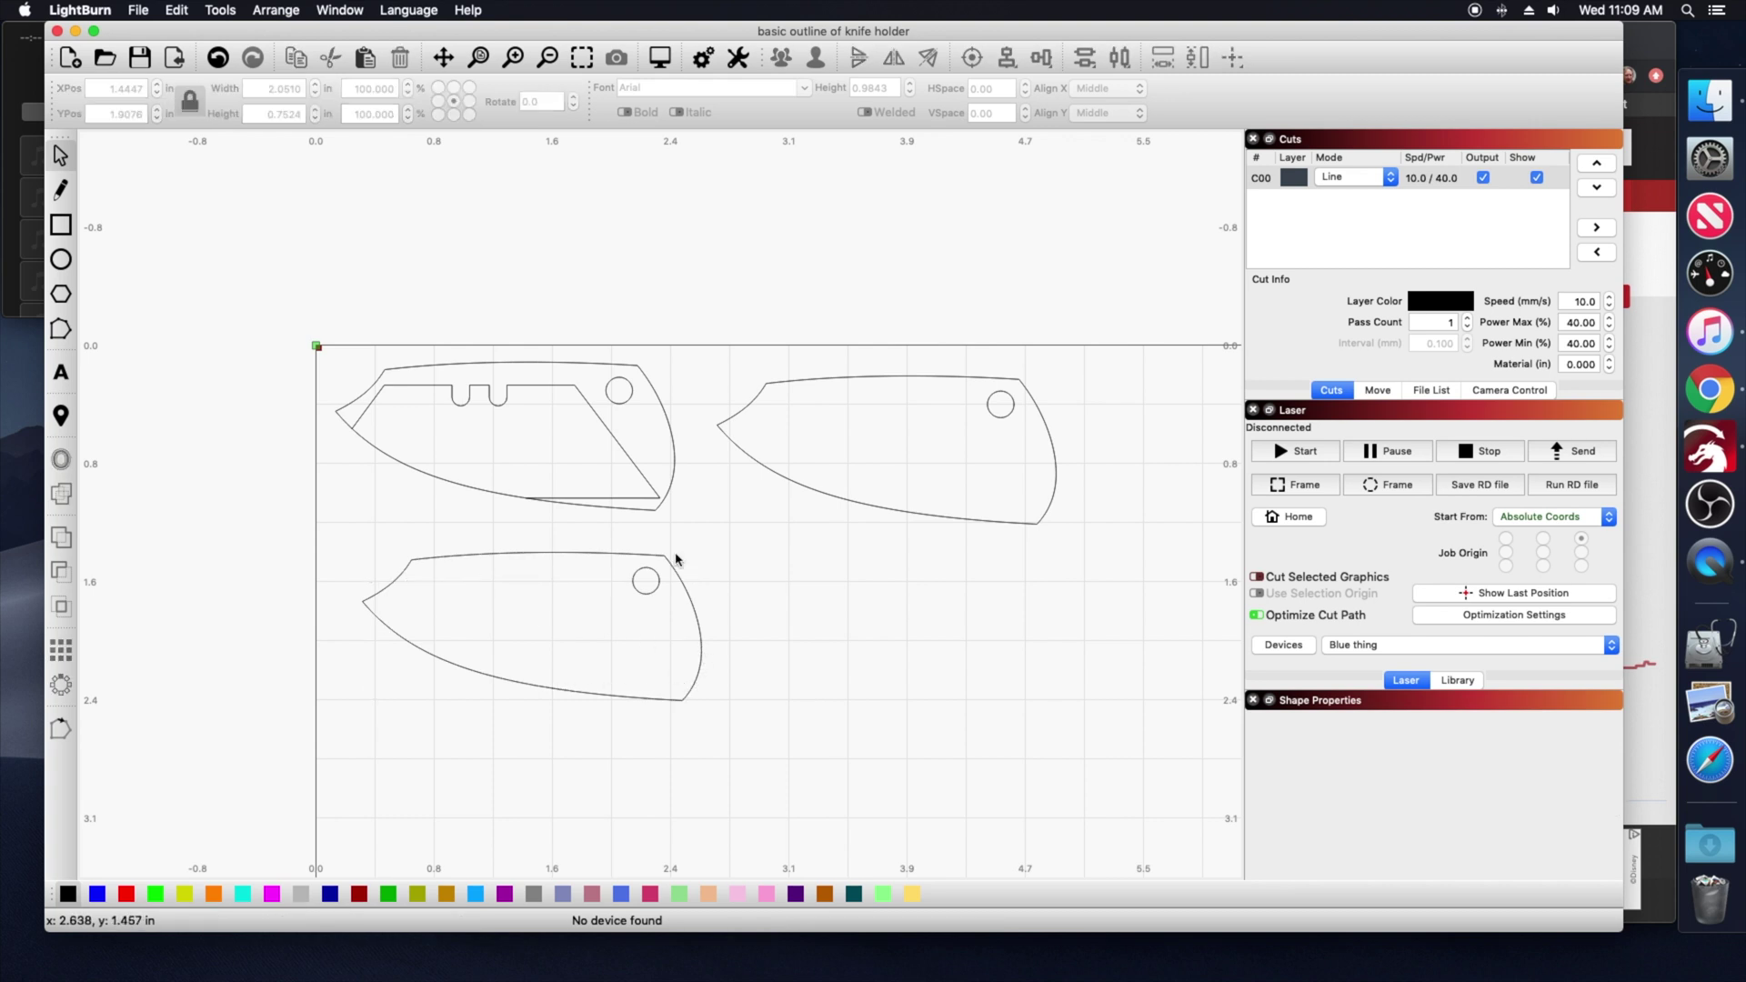
click(409, 385)
click(396, 512)
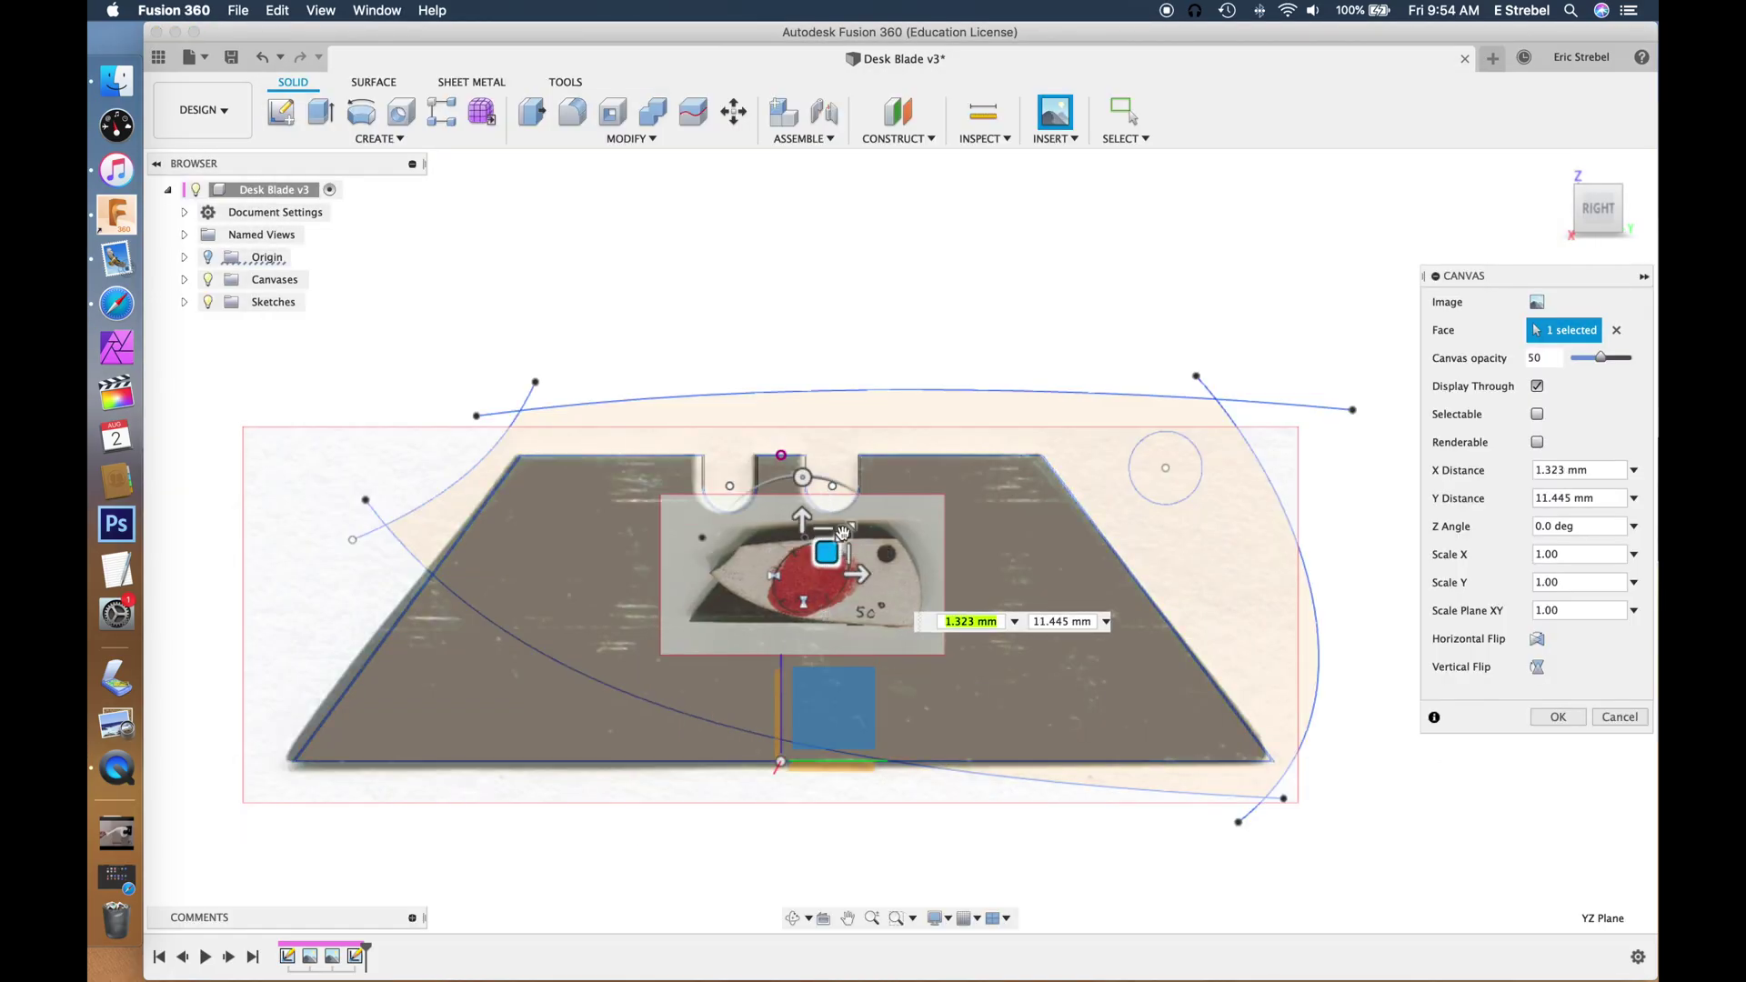
Step: Scale up, move and rotate the ergonomics canvas so the photographed holder roughly matches the sketched outline
drag(843, 533, 1158, 350)
drag(826, 552, 822, 511)
drag(799, 438, 804, 438)
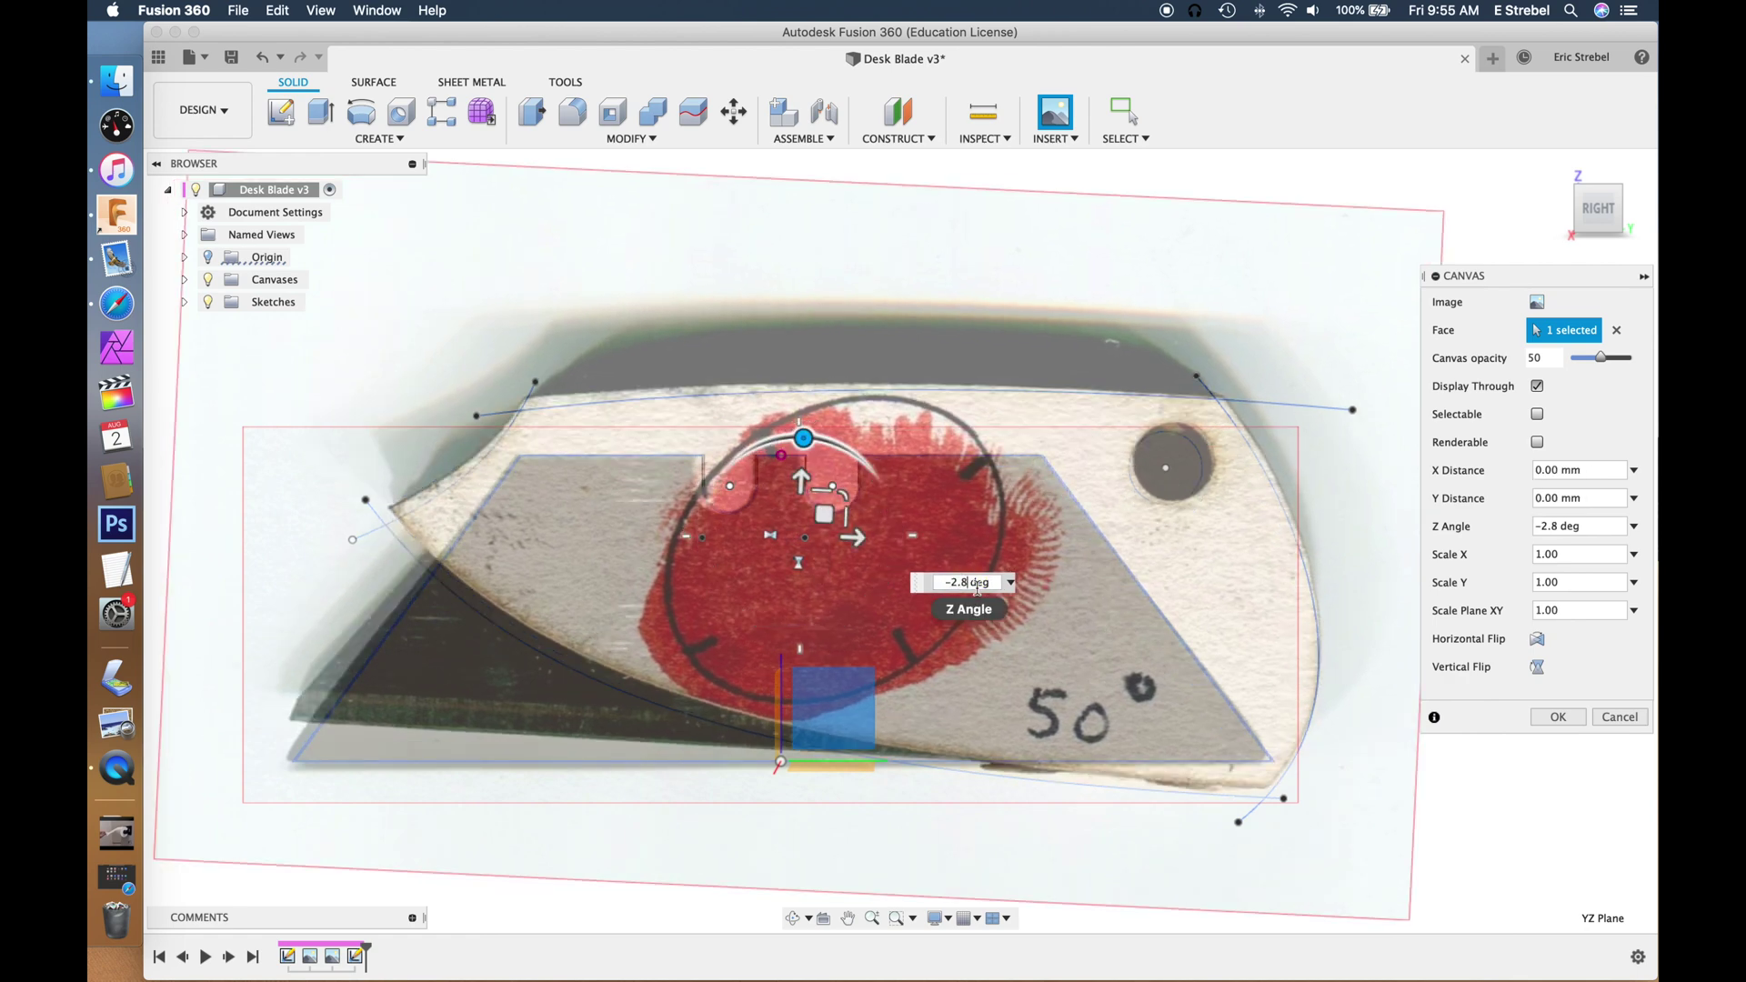
Step: Set the canvas's Z angle to -2 deg, nudge the image into line with the sketched outline and accept the canvas
key(BackSpace)
text(5)
key(BackSpace)
text(4)
key(BackSpace)
text(3)
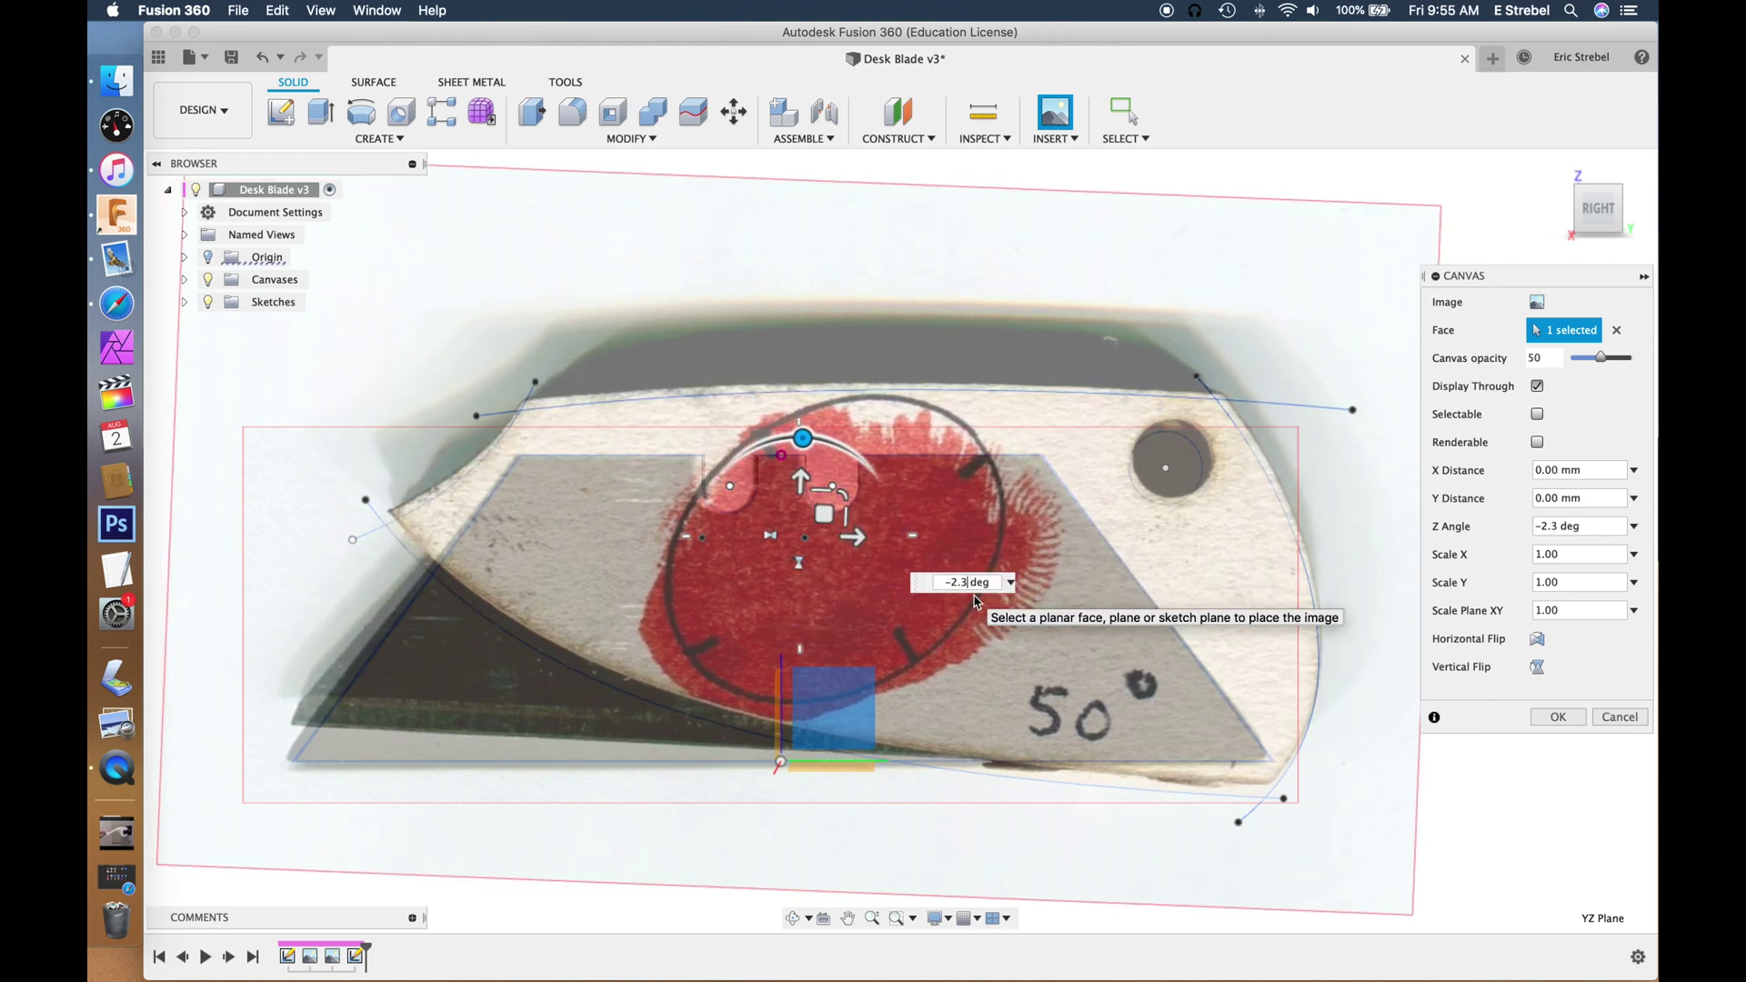
key(BackSpace)
drag(823, 514, 820, 524)
click(1558, 717)
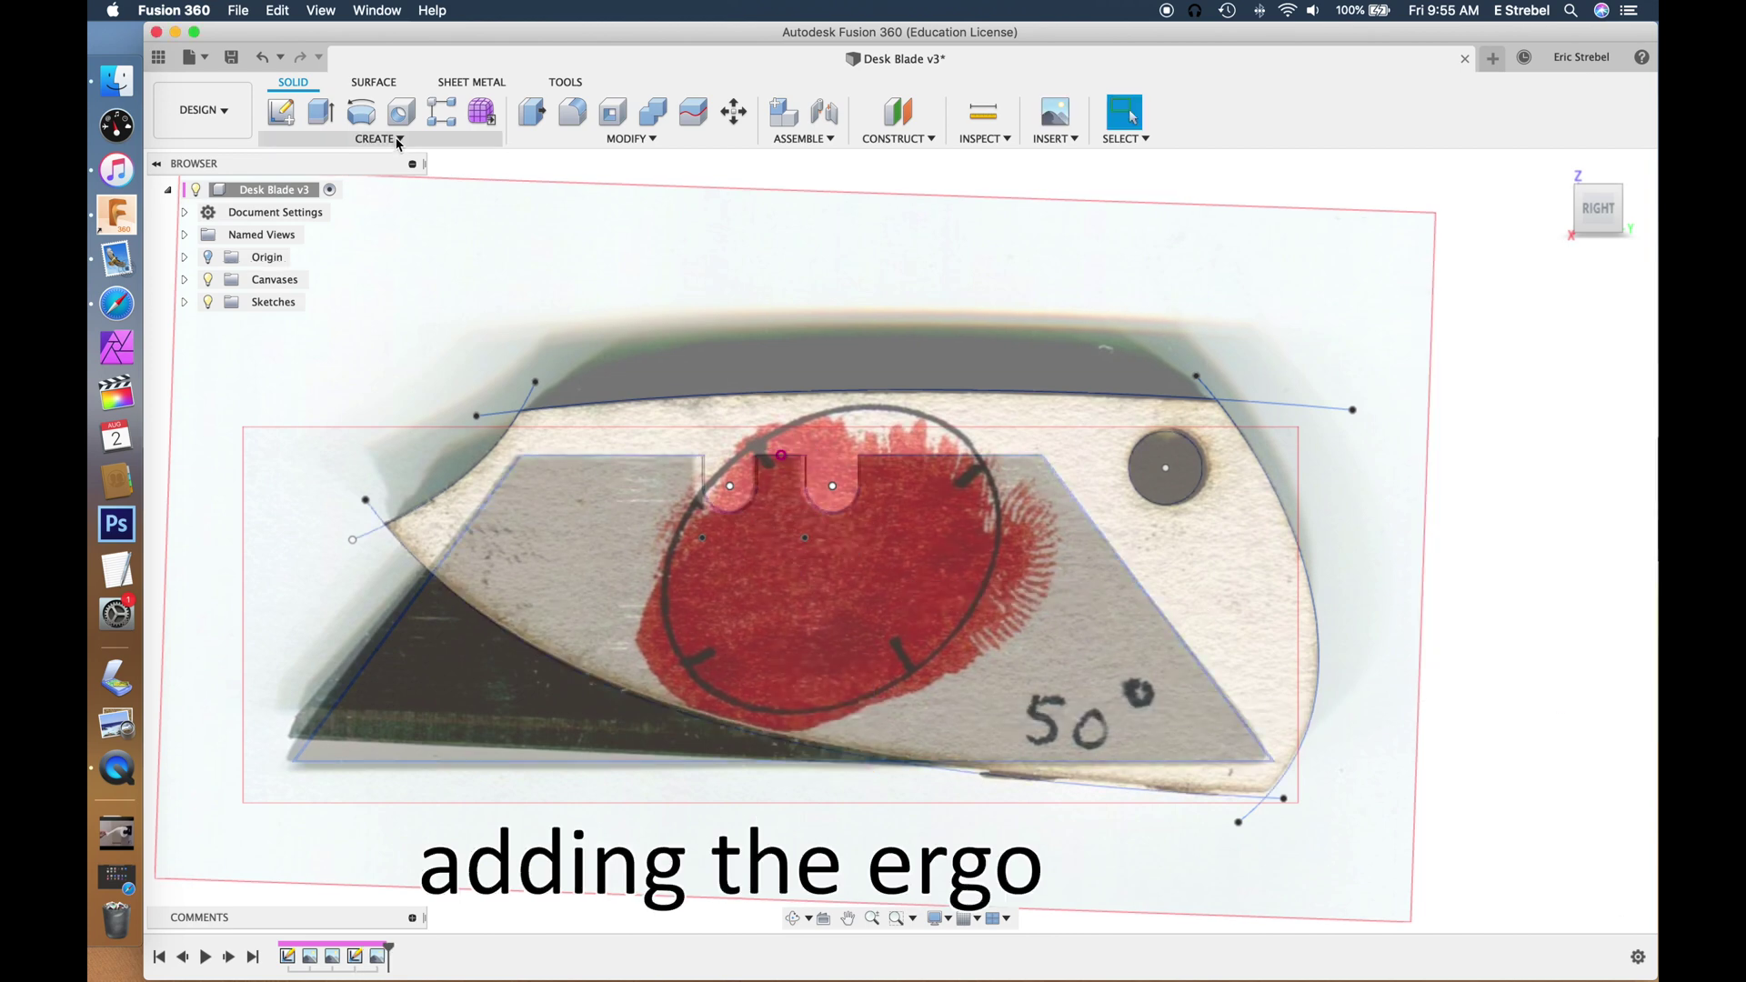
Step: Start a new sketch on the YZ plane for tracing the marked grip oval with an ellipse
double_click(842, 703)
click(380, 138)
click(289, 268)
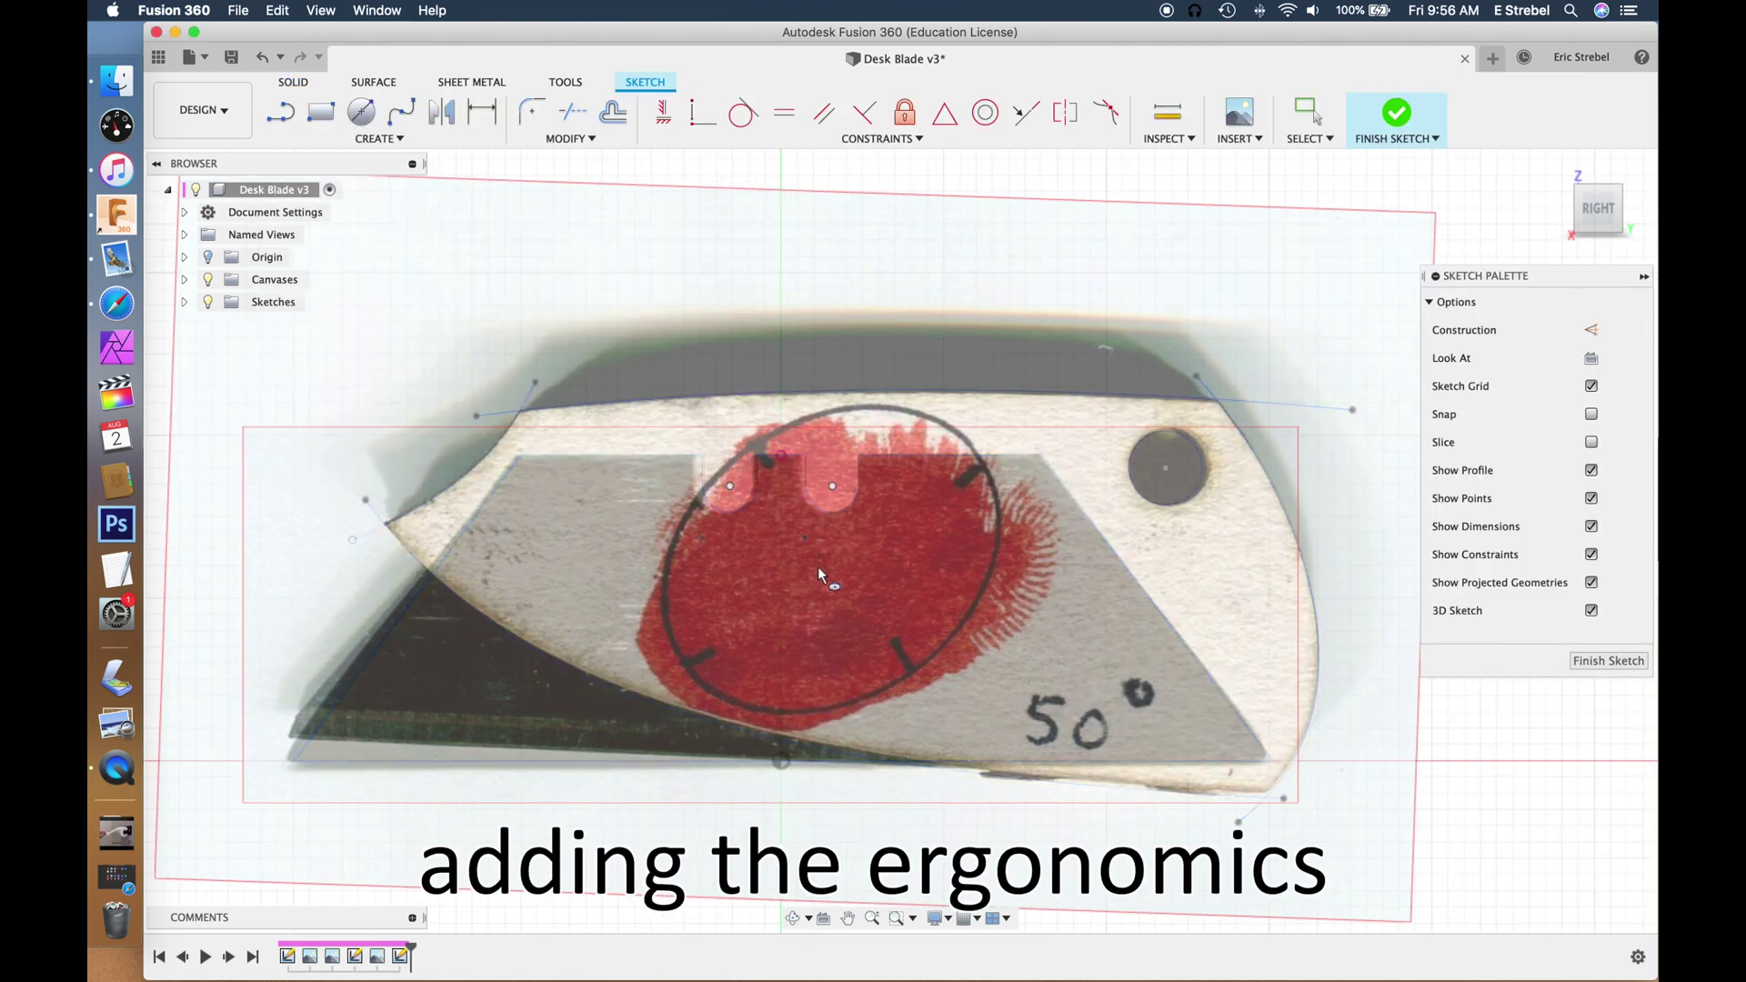
click(817, 565)
click(966, 438)
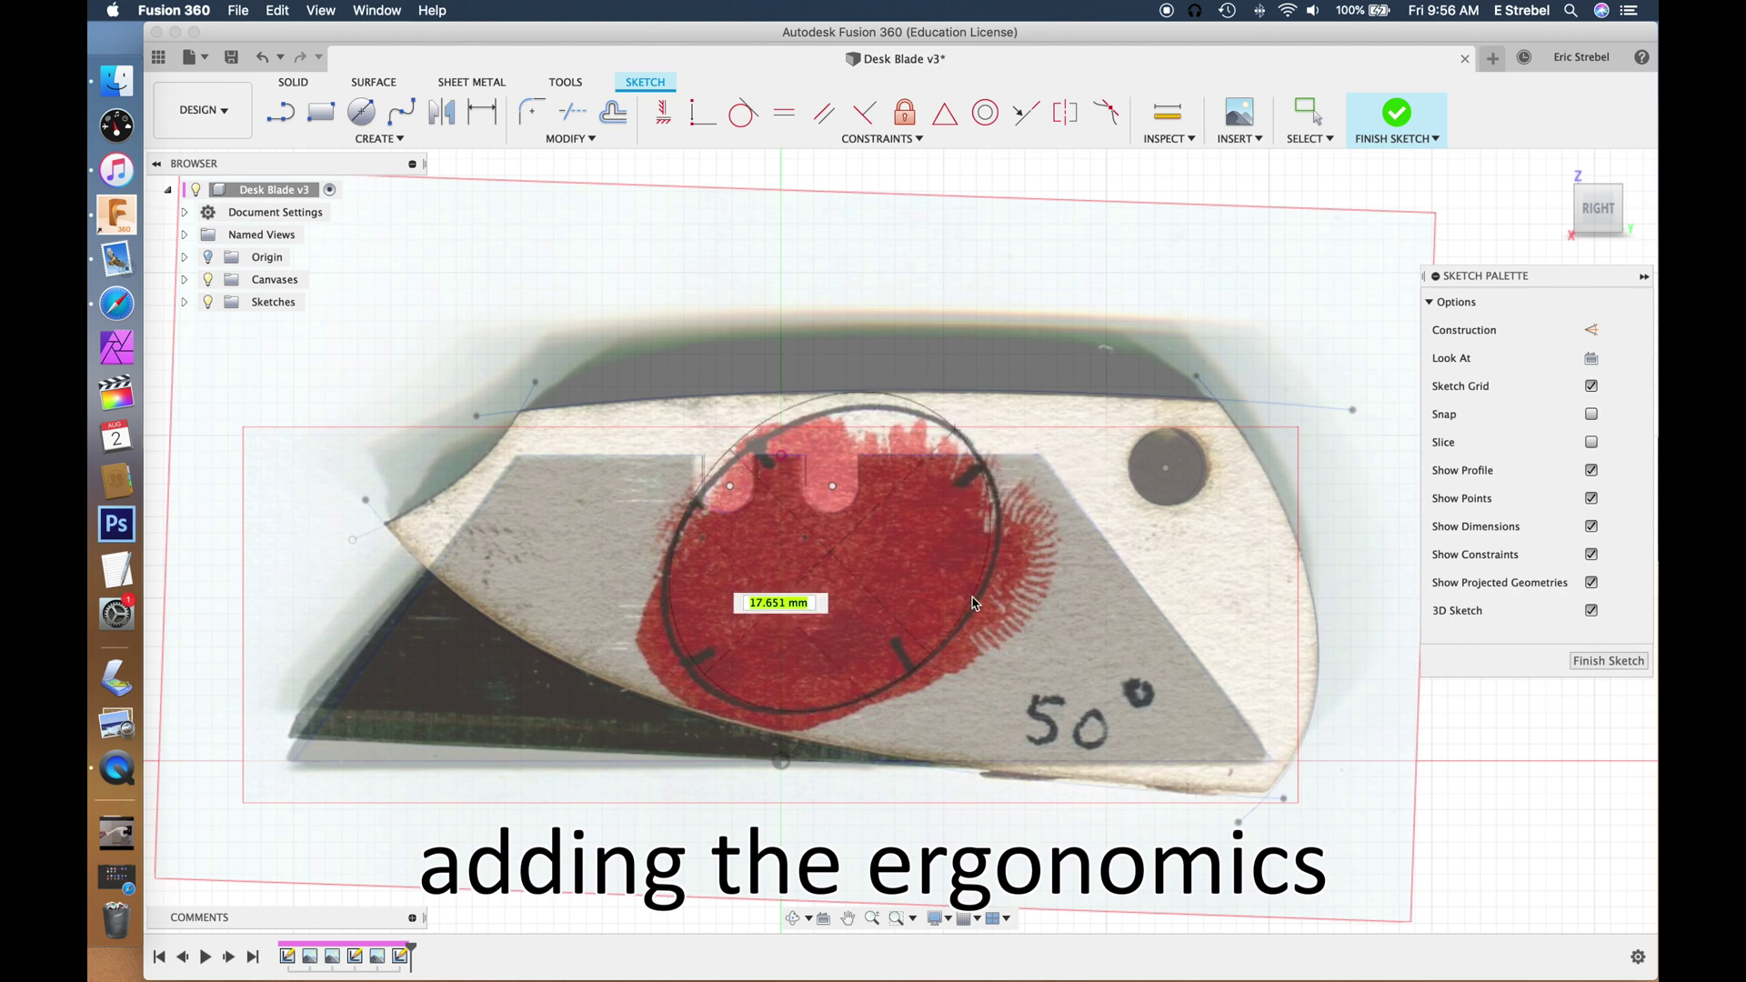
click(1033, 615)
key(Escape)
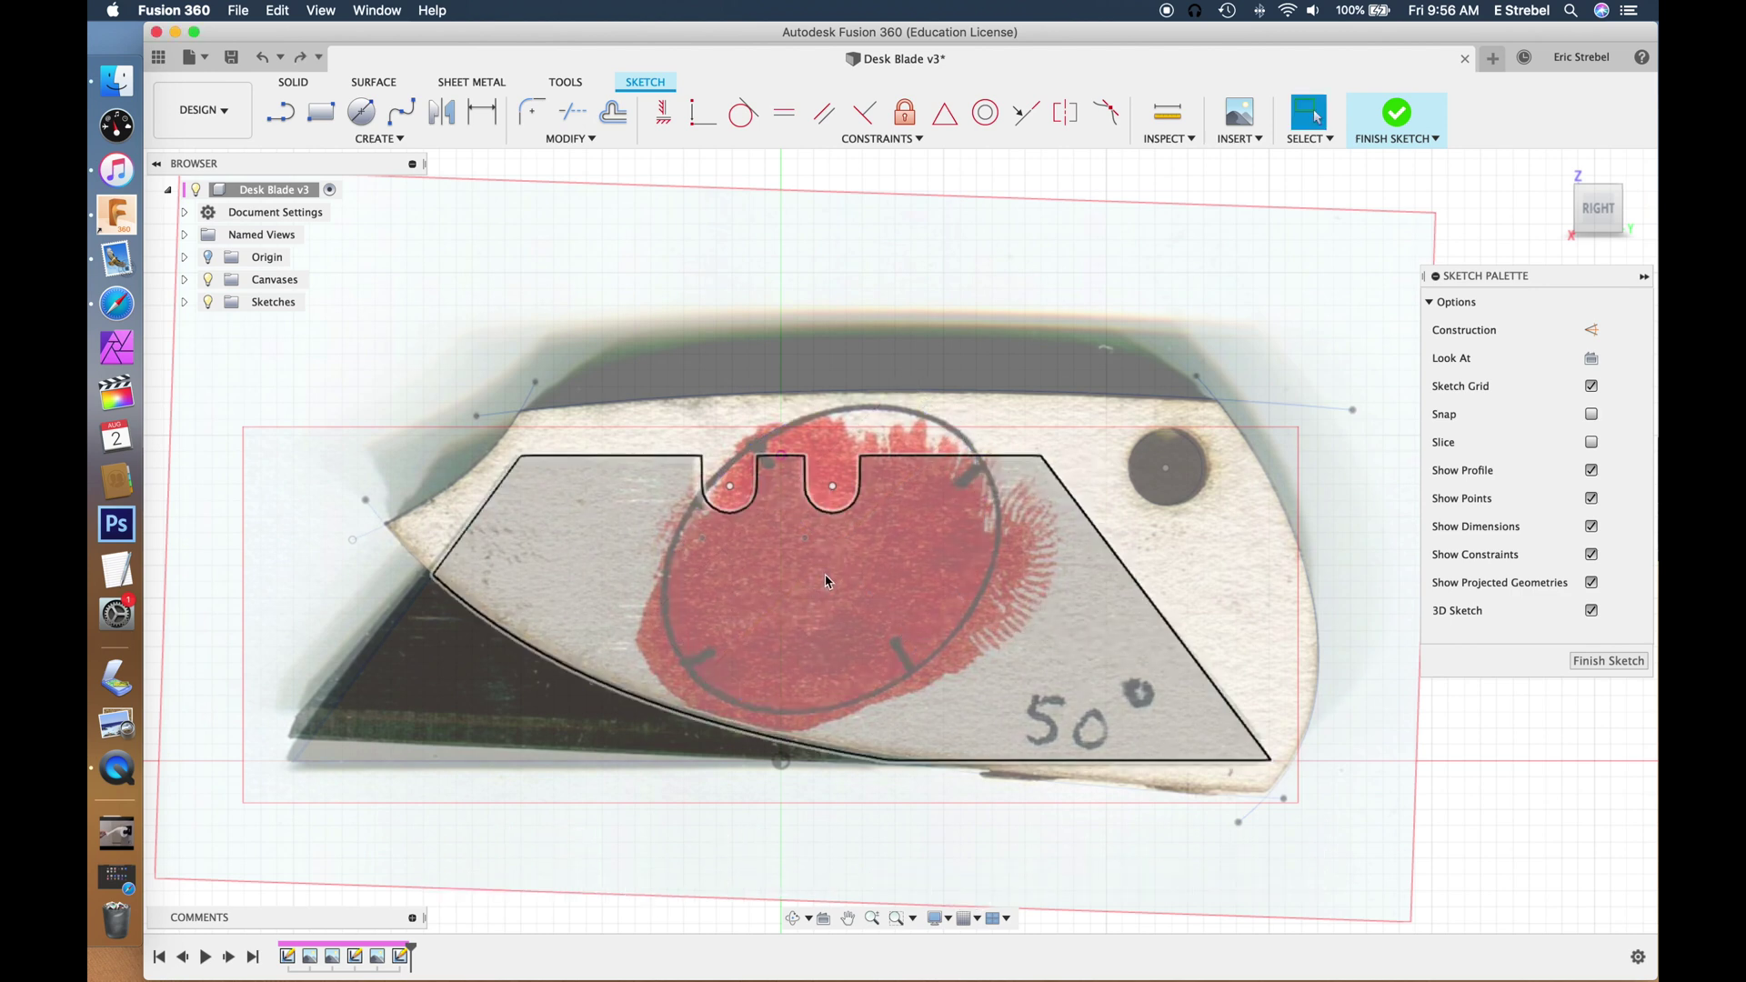
drag(834, 570, 884, 535)
Step: Sketch a tilted ellipse about 22.7 by 16.6 mm tracing the oval marked over the red grip area
click(379, 139)
click(331, 261)
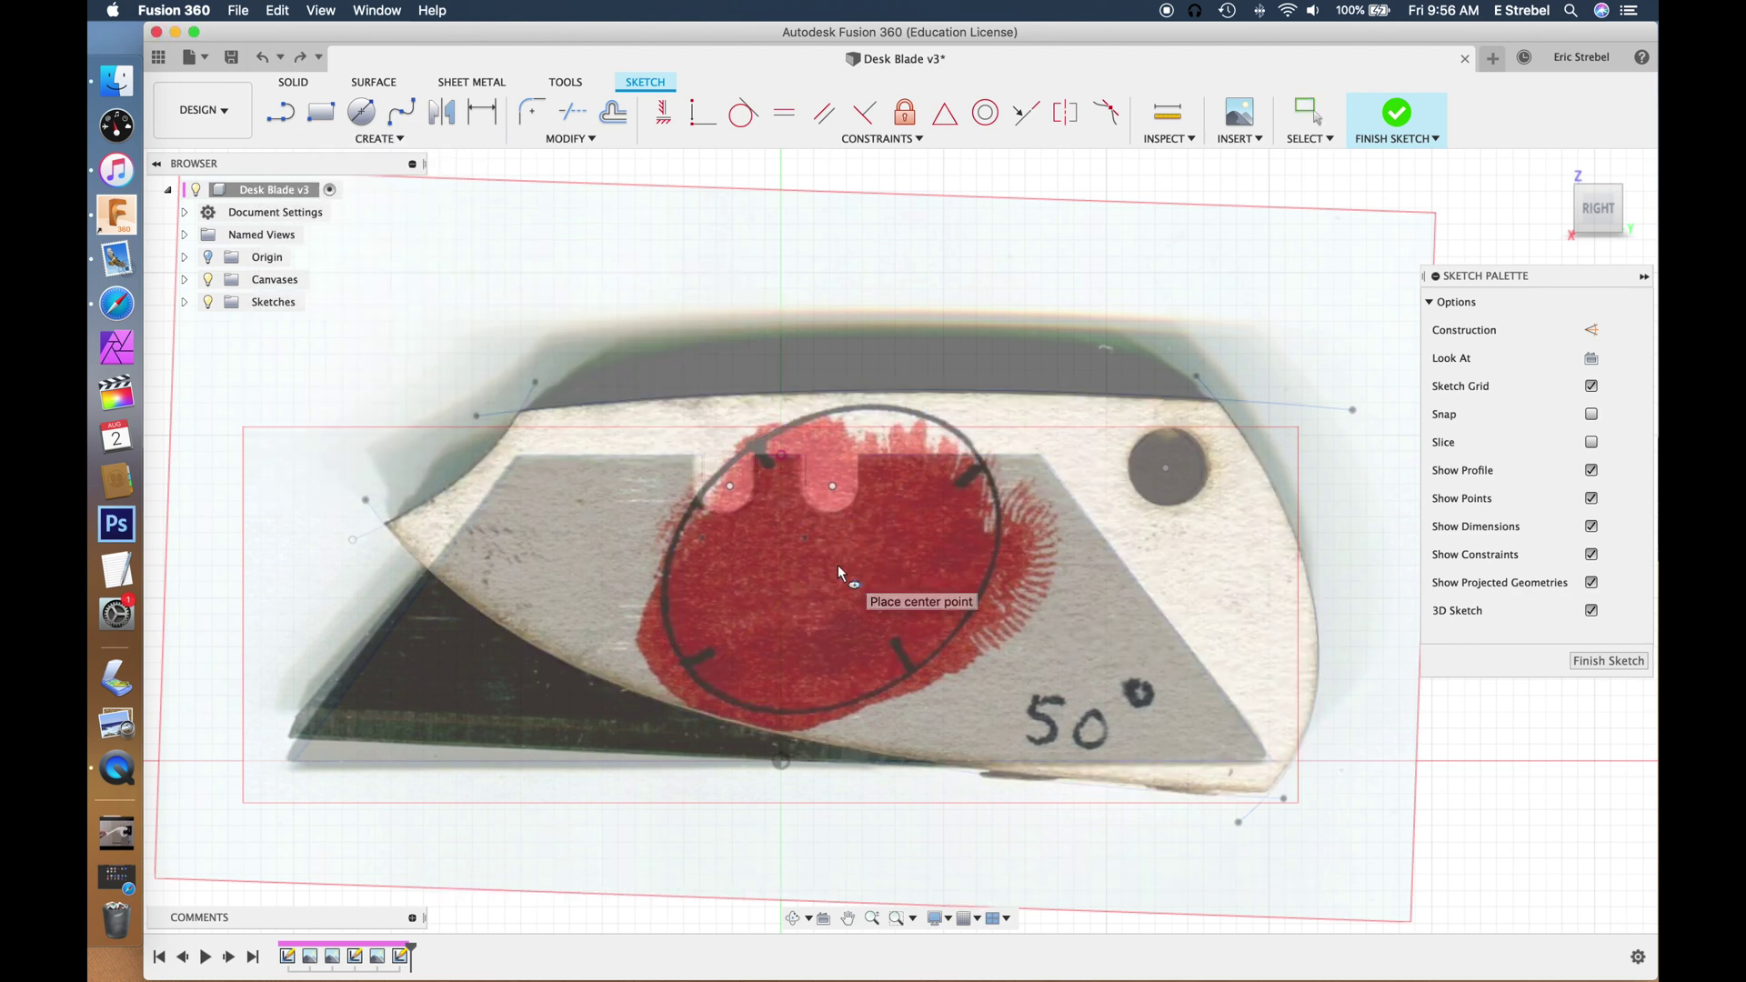
click(832, 571)
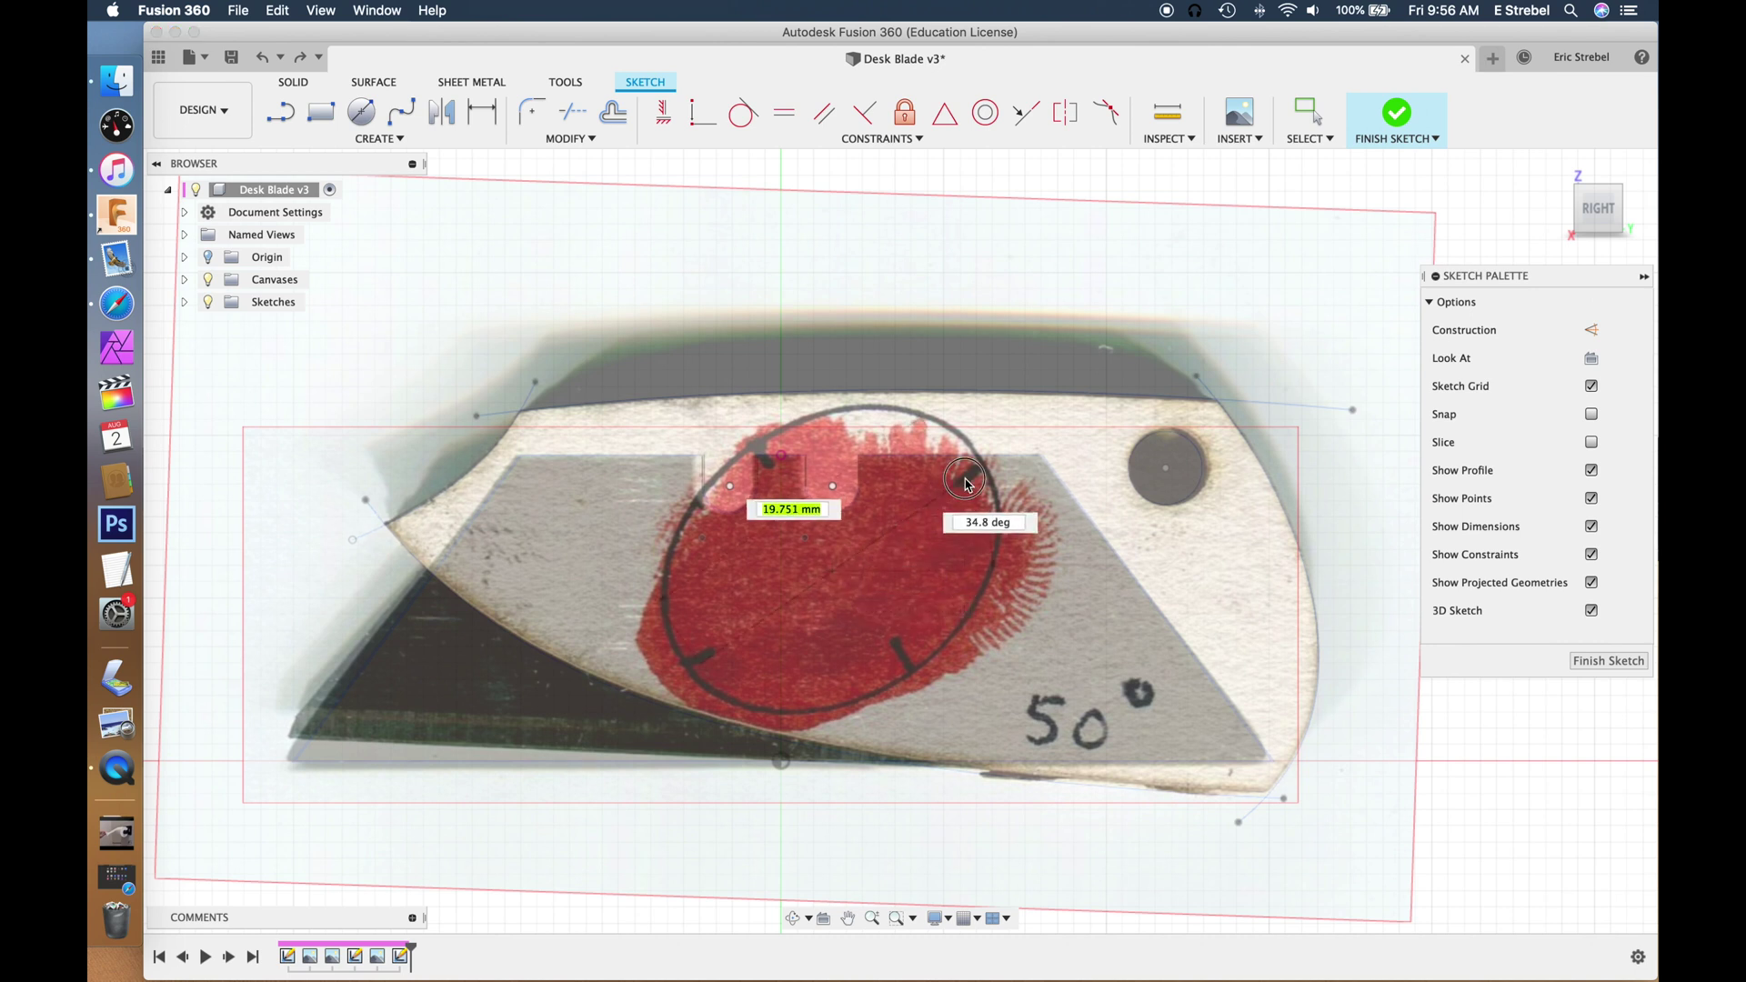
click(979, 474)
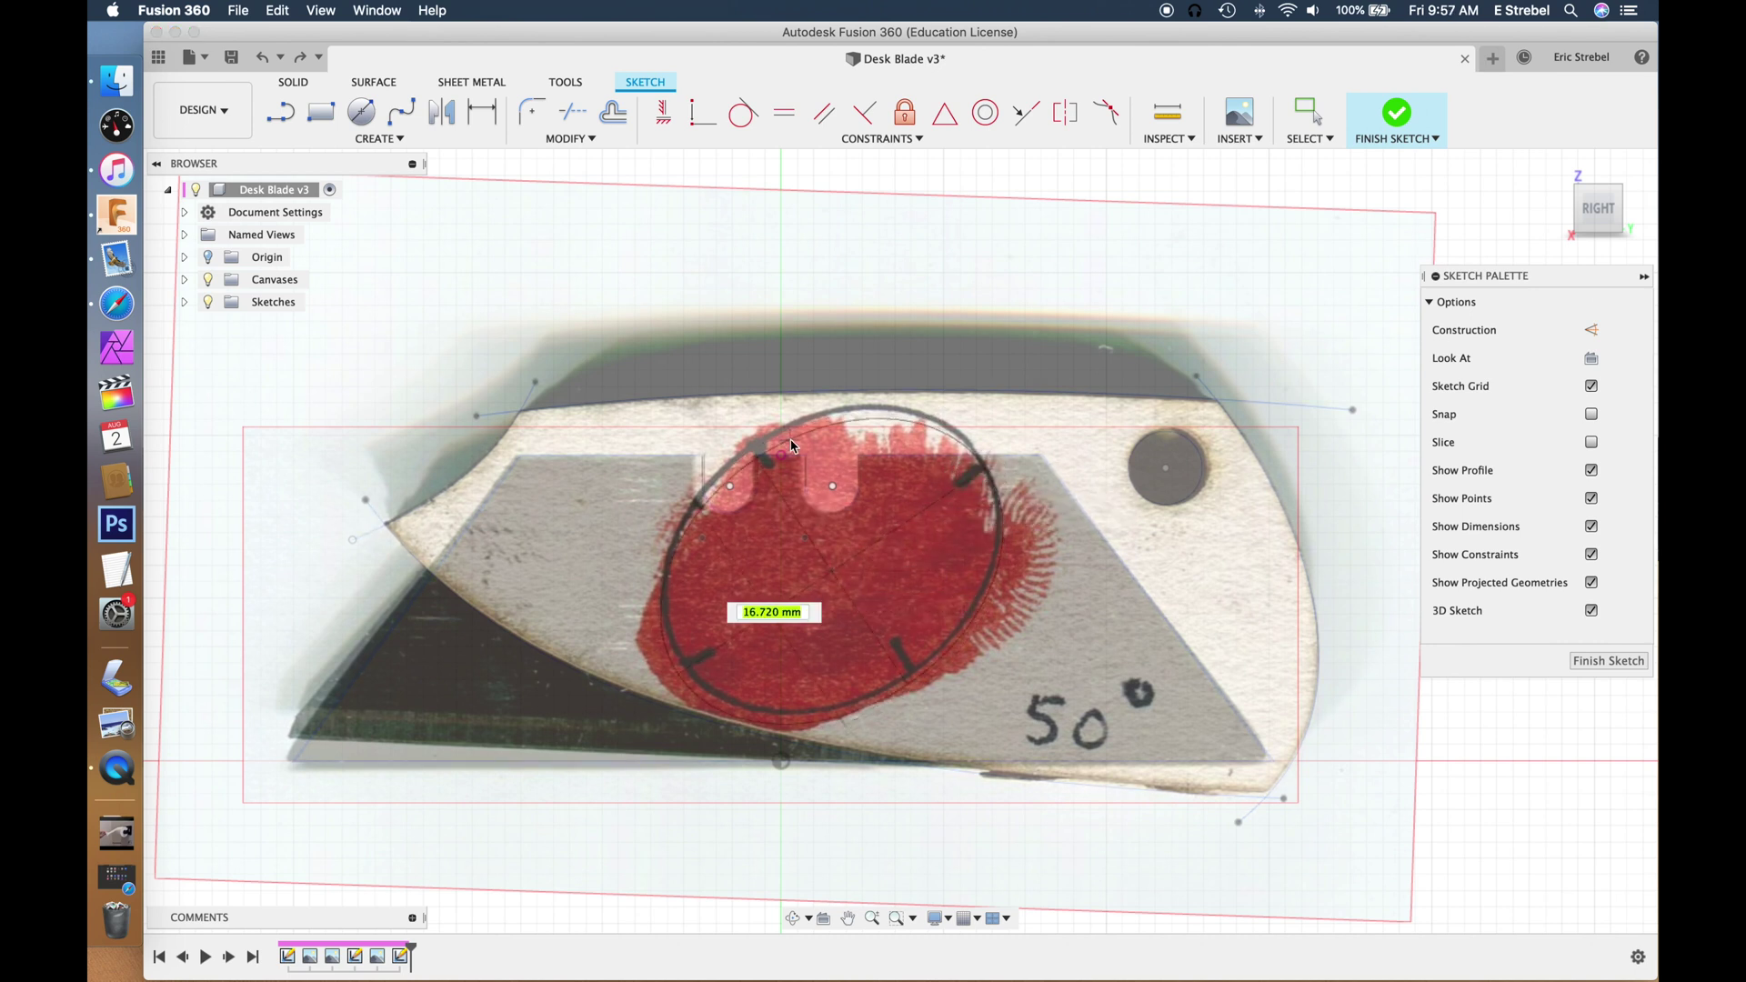
click(793, 439)
key(Escape)
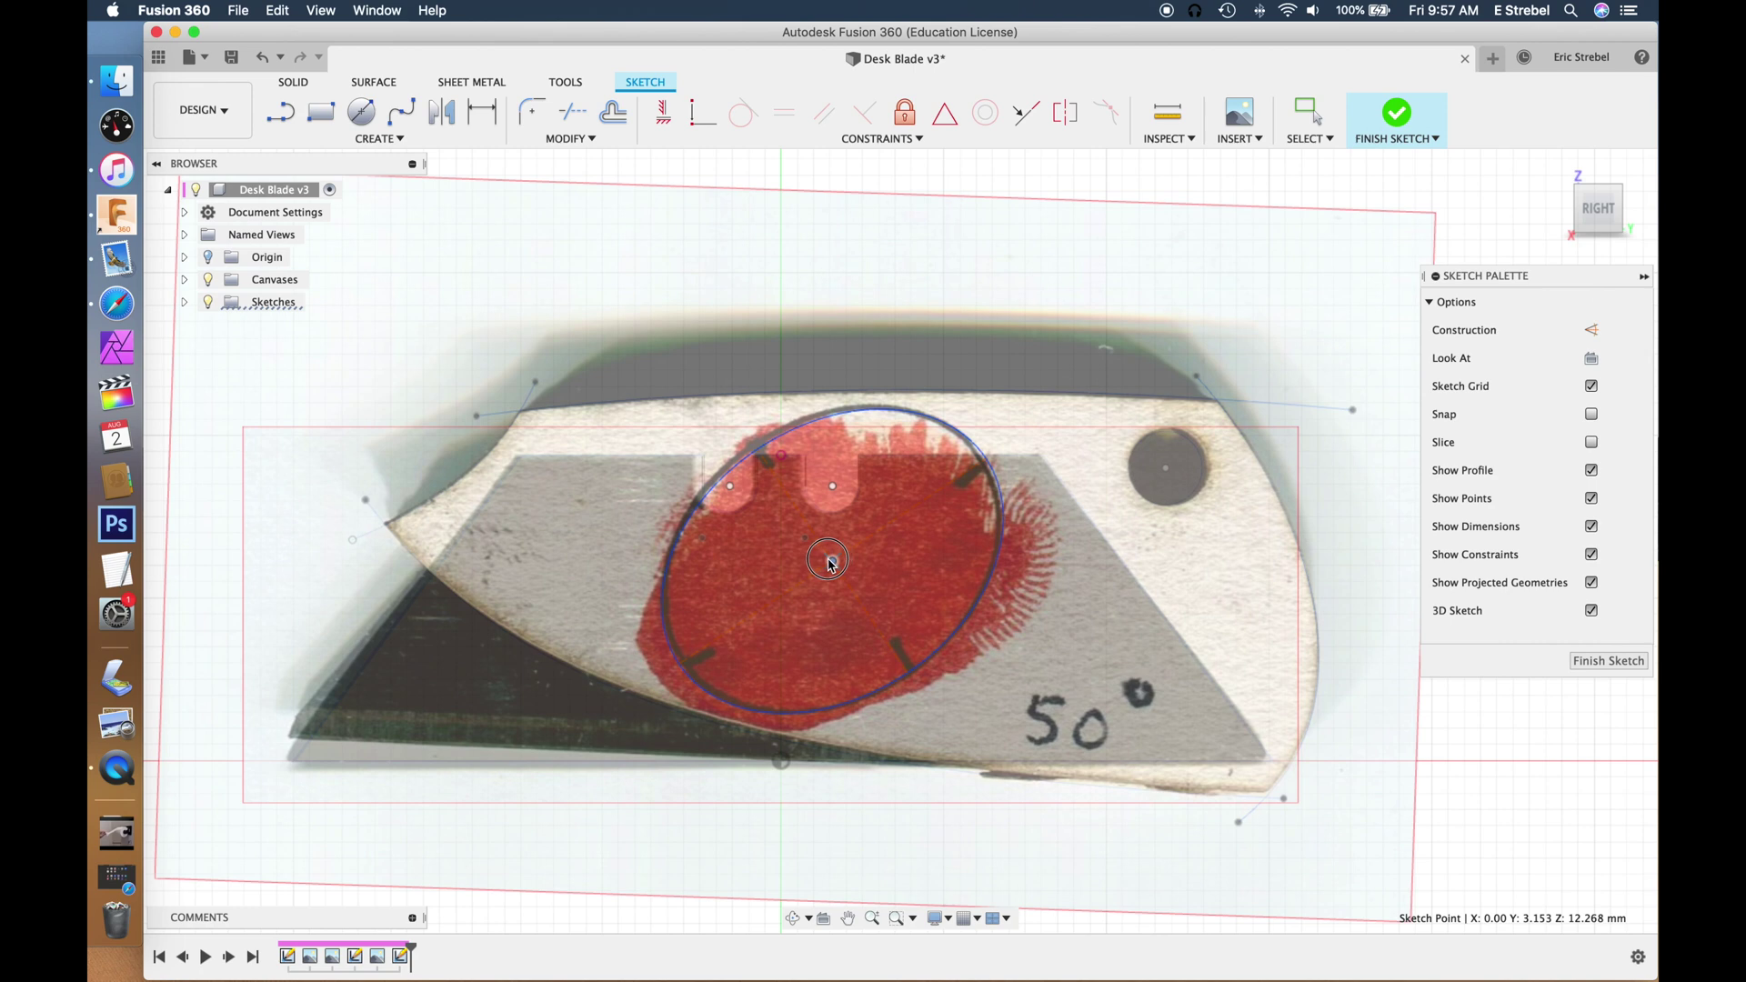
Step: Dimension the ellipse's major axis from centre to end, and its full minor axis
click(958, 617)
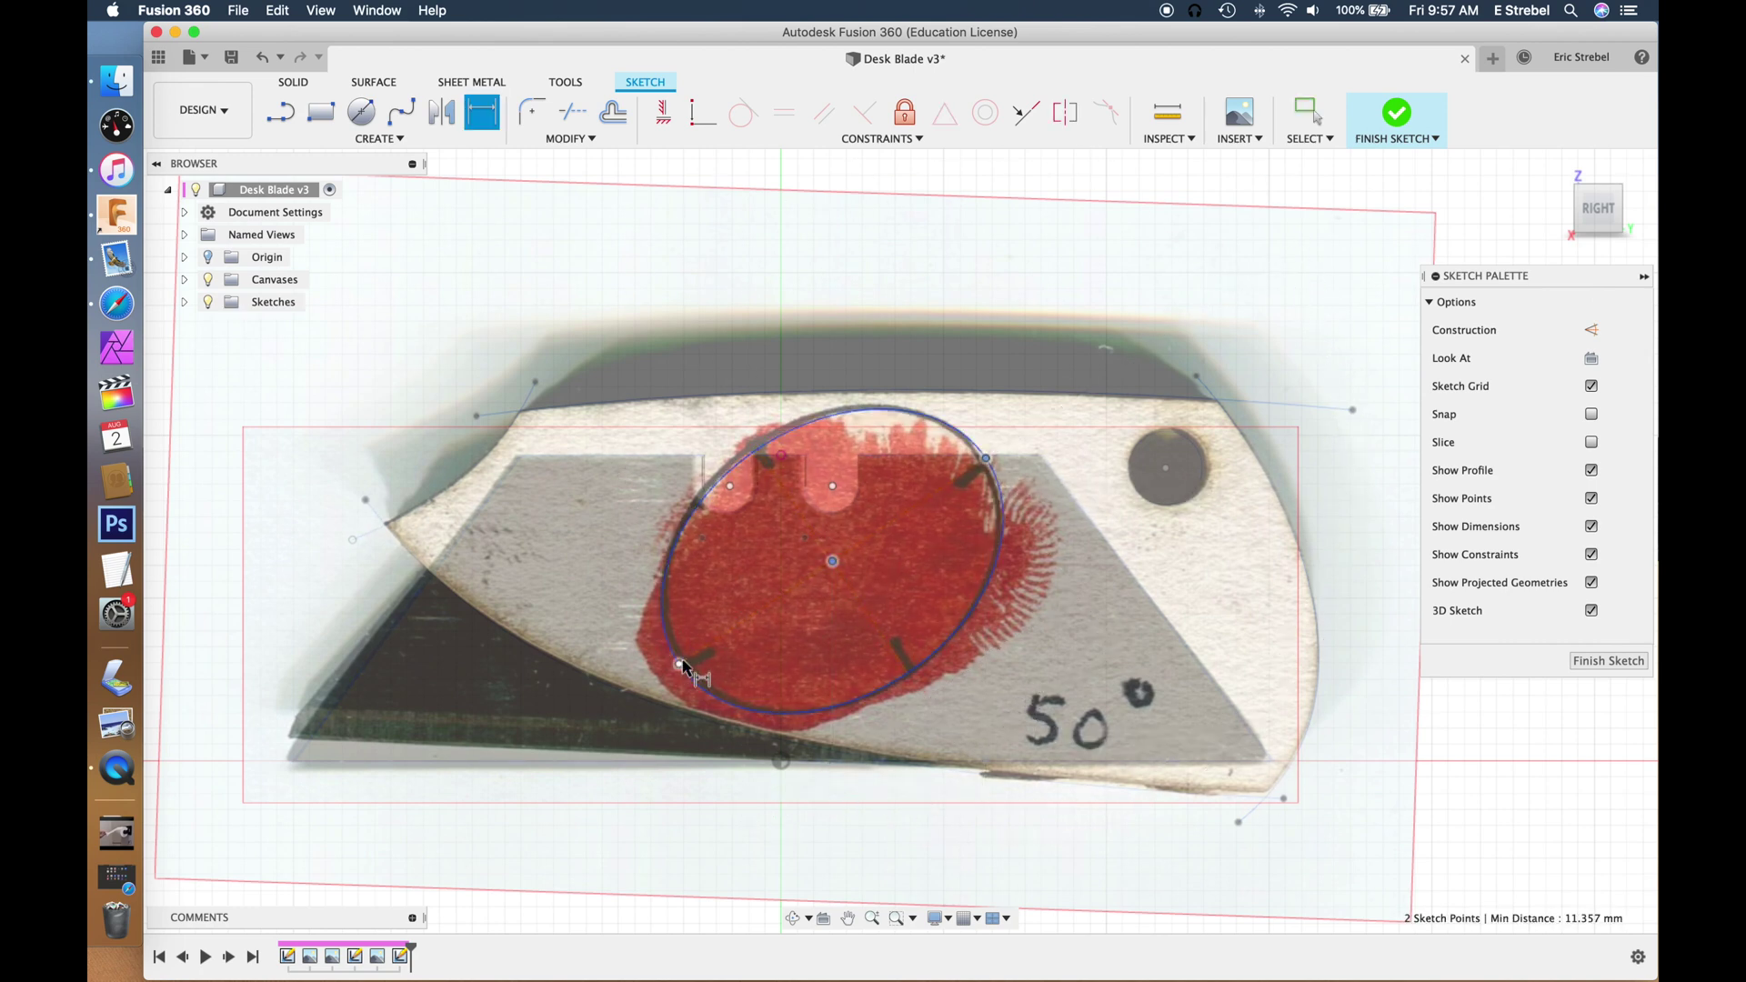
click(797, 838)
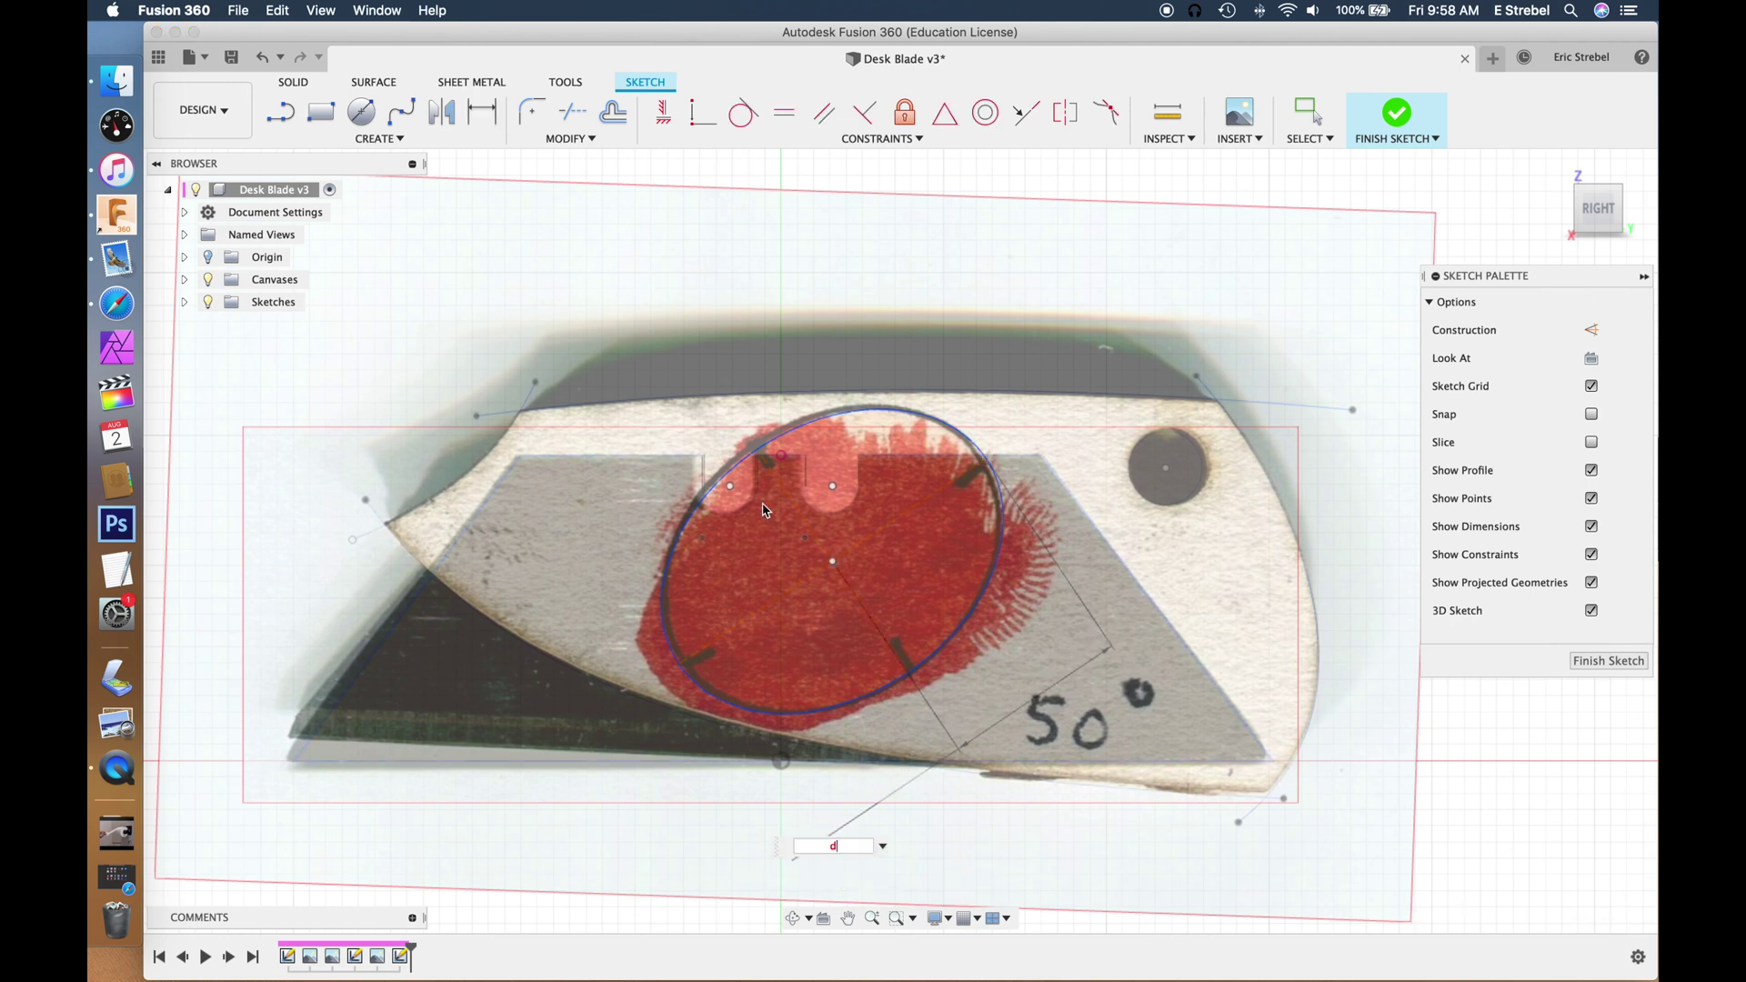
key(Return)
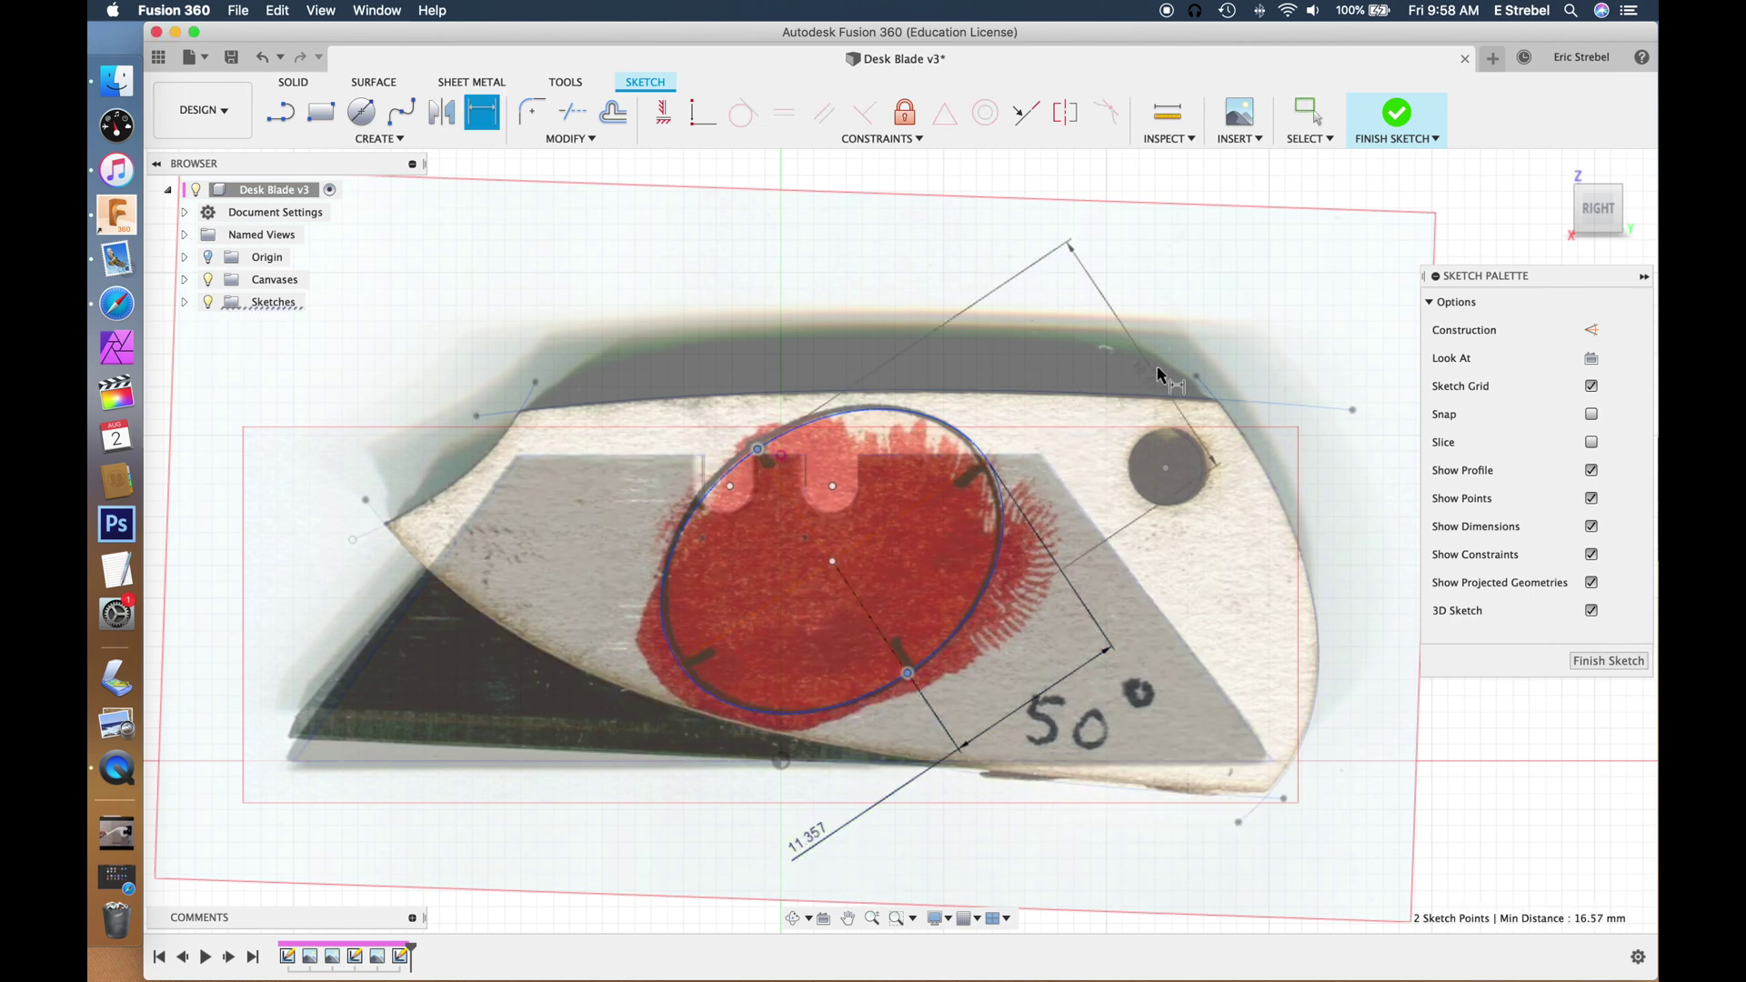
click(1264, 339)
key(Return)
Step: Add a dimension across the ellipse's full major axis and delete the centre-to-end dimension
click(985, 461)
click(679, 663)
click(558, 287)
click(1052, 559)
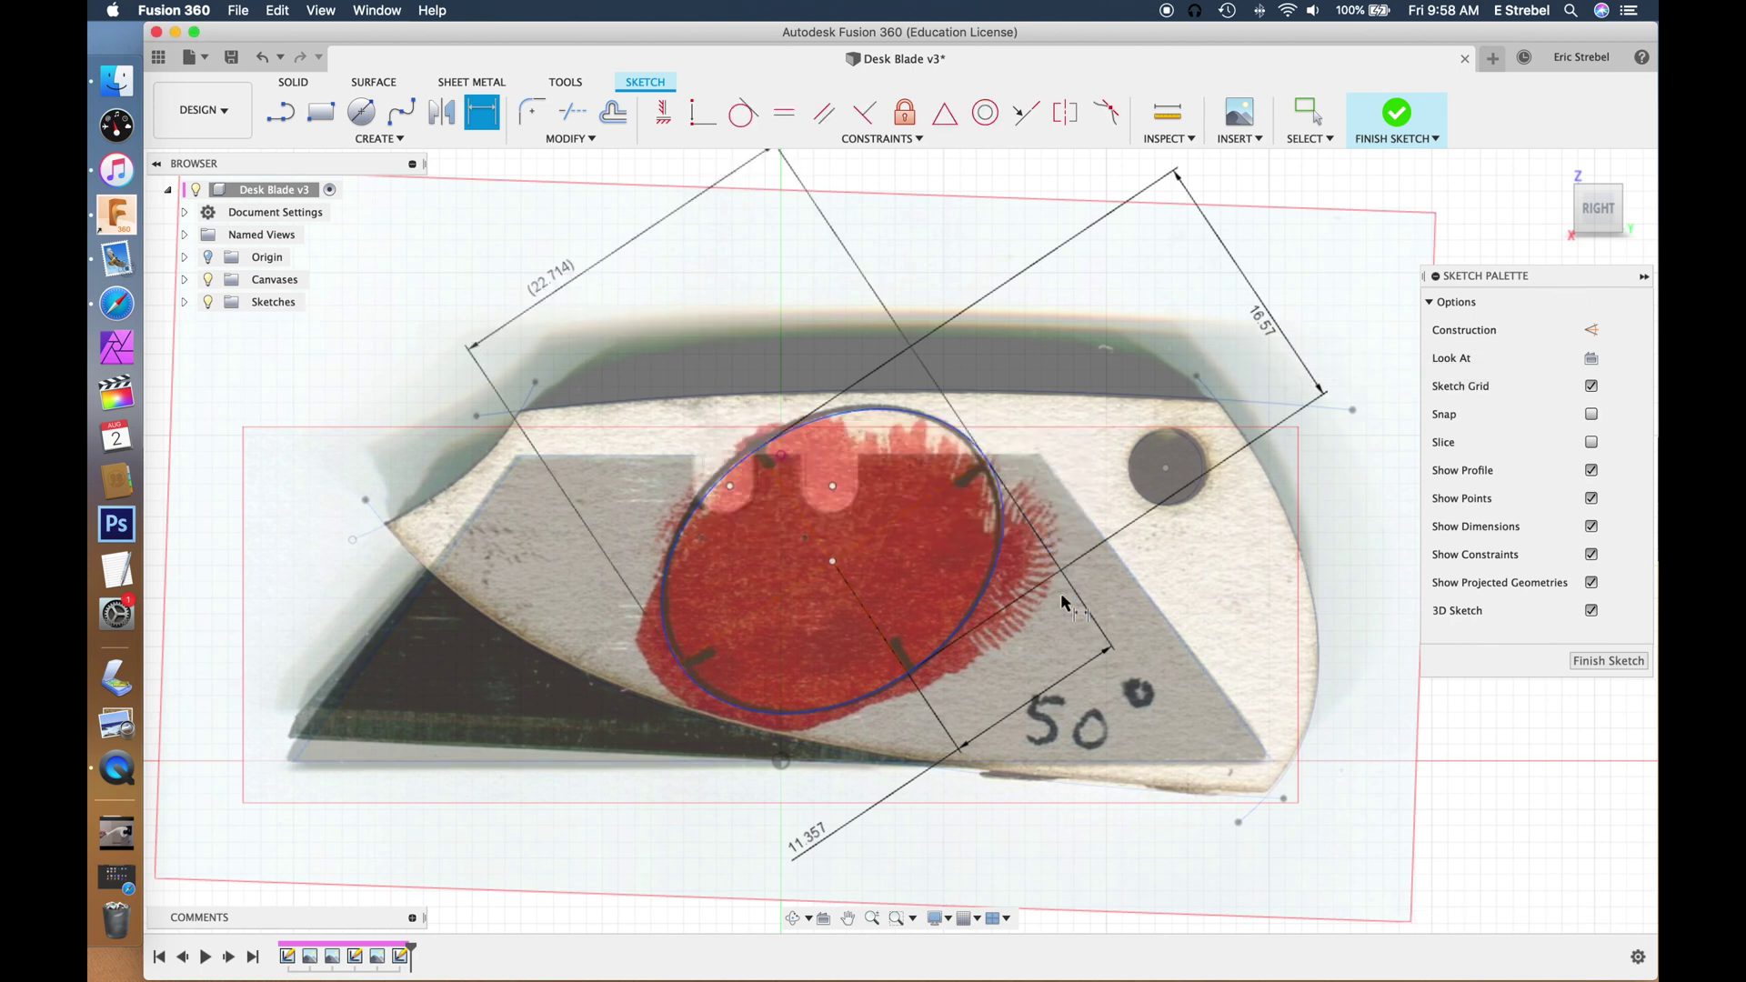
key(Escape)
click(1088, 659)
key(Delete)
Step: Try moving the ellipse by its centre point, undo the move and finish the sketch
drag(832, 561, 858, 594)
key(super+z)
click(1591, 660)
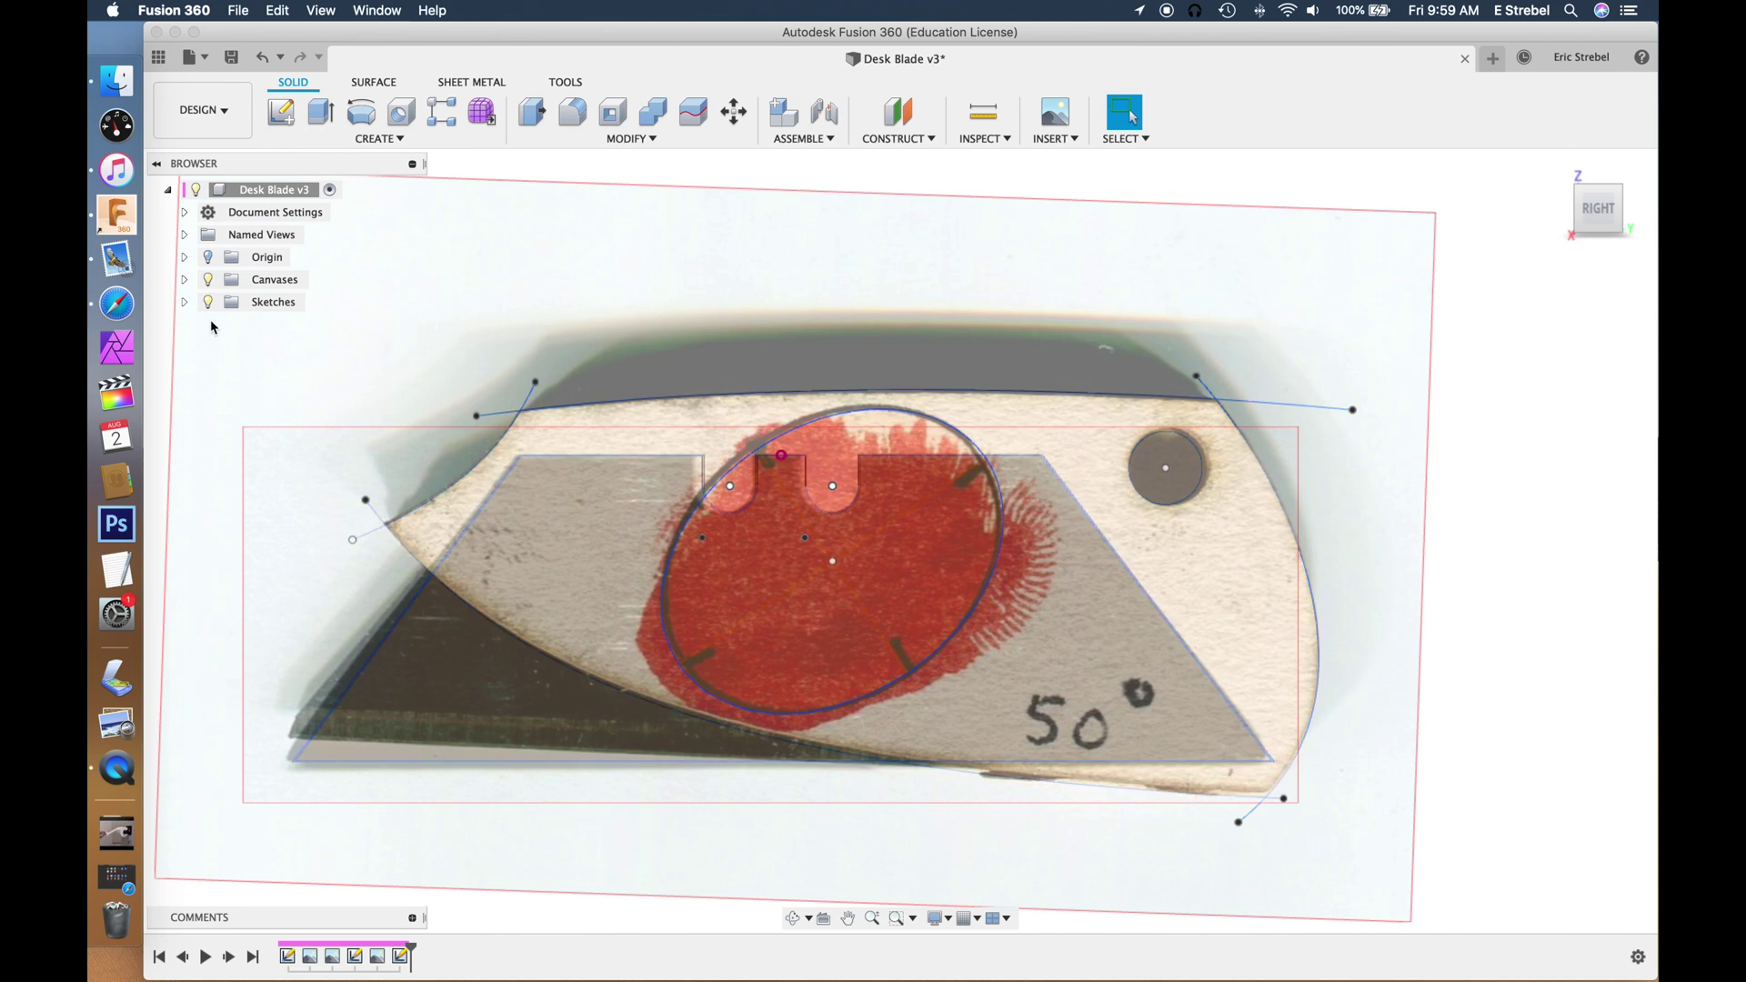
Step: Hide the blade scan and utility knife ergo187 canvases
click(184, 280)
click(224, 347)
click(225, 302)
Step: Insert the utility knife ergo186 image as a canvas on the YZ plane and flip it horizontally
click(1055, 138)
click(1068, 205)
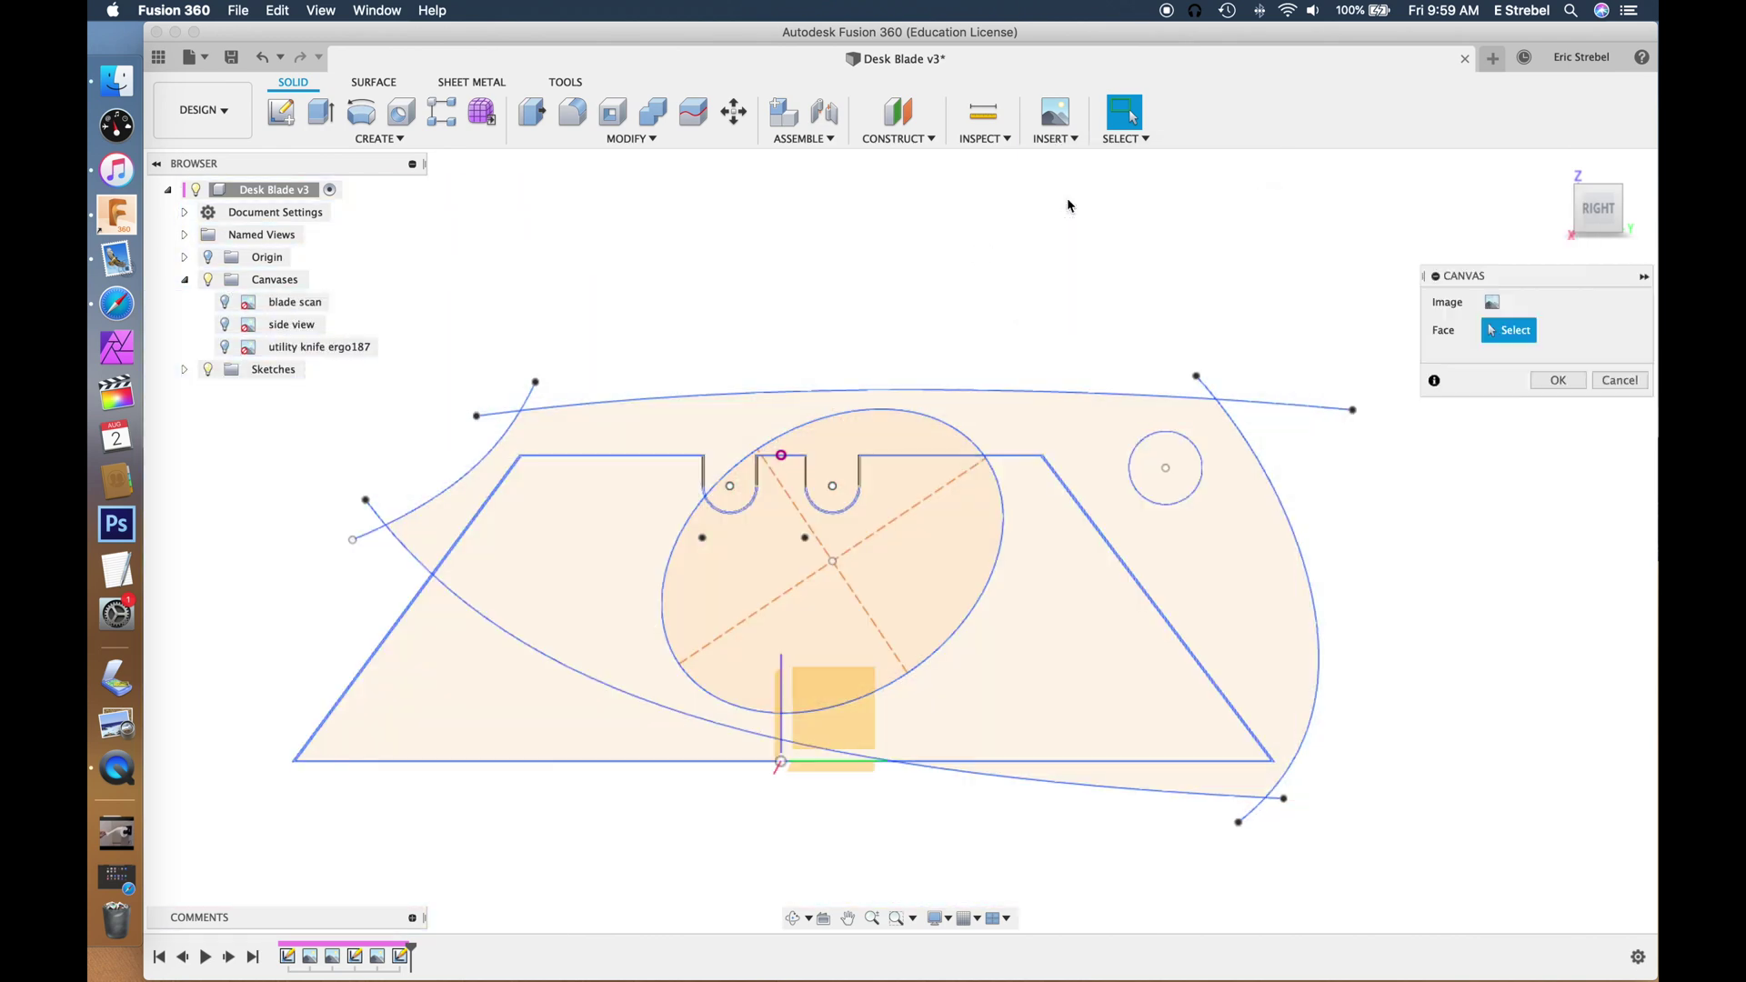
click(834, 718)
click(1492, 302)
click(1146, 167)
click(1483, 804)
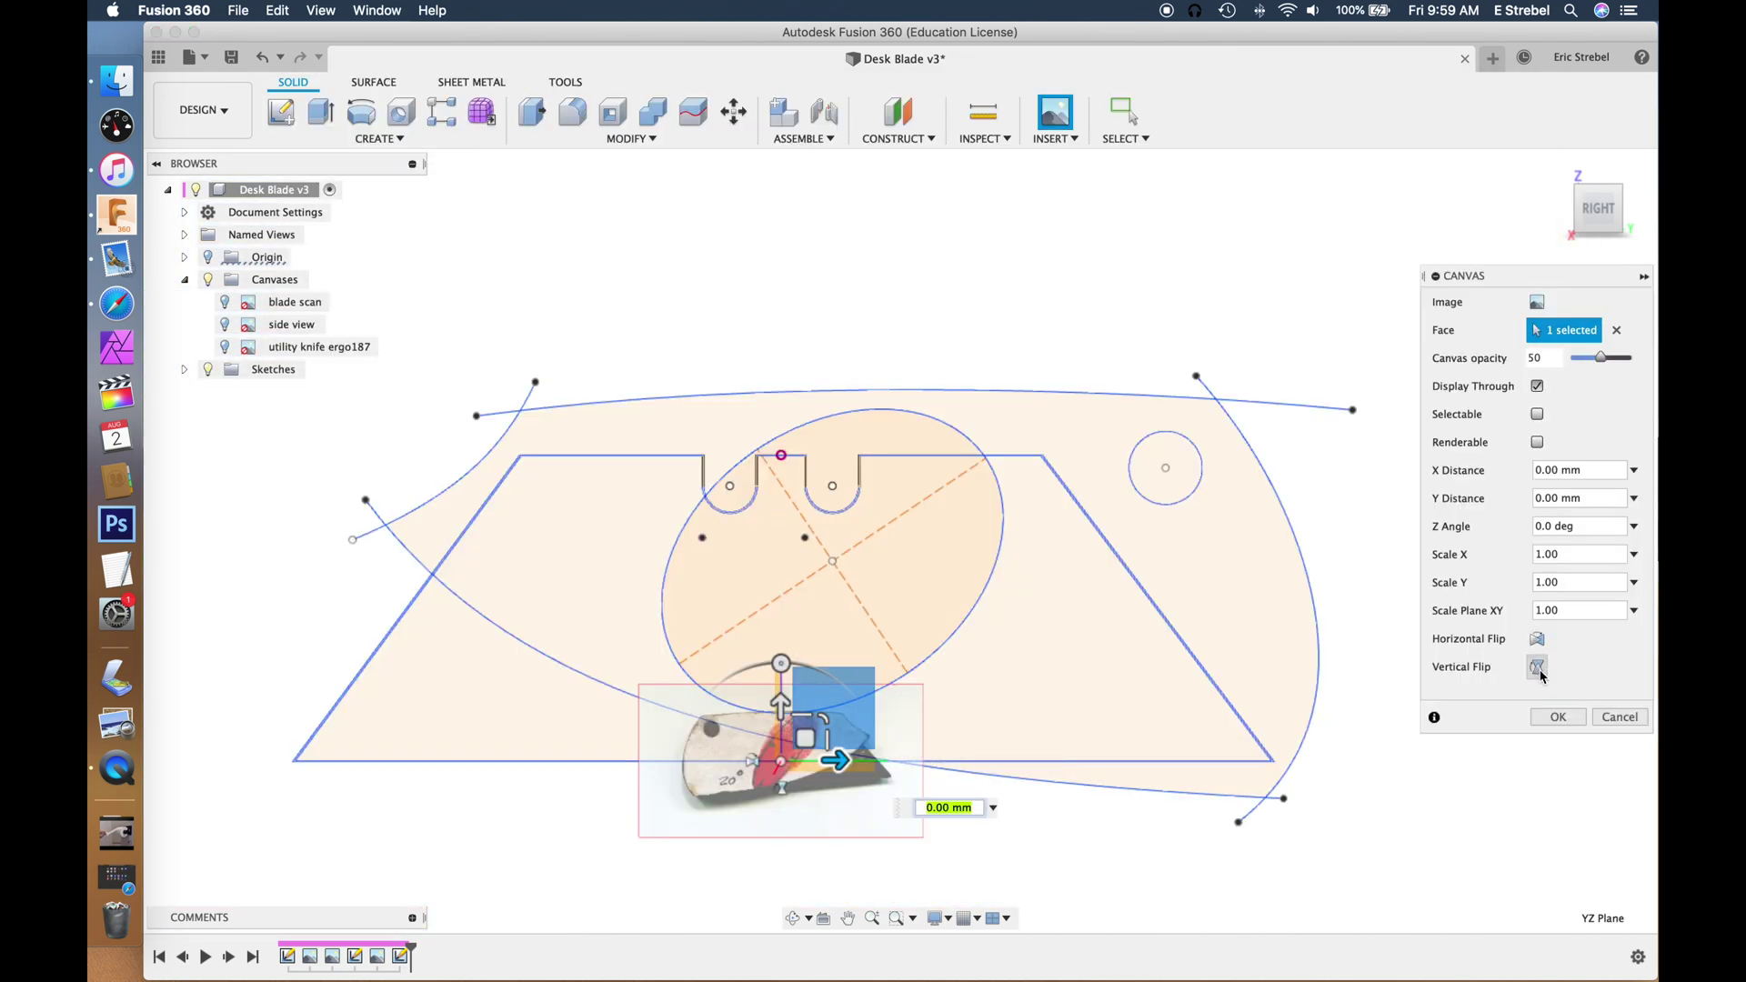
click(1537, 639)
Step: Enlarge, move and rotate the new canvas to roughly match the sketched holder outline, with a Z angle of about -3.2 deg
drag(805, 738, 805, 552)
drag(824, 533, 1027, 400)
drag(804, 552, 766, 599)
drag(786, 580, 829, 613)
drag(809, 541, 805, 544)
drag(826, 615, 858, 611)
drag(830, 537, 837, 535)
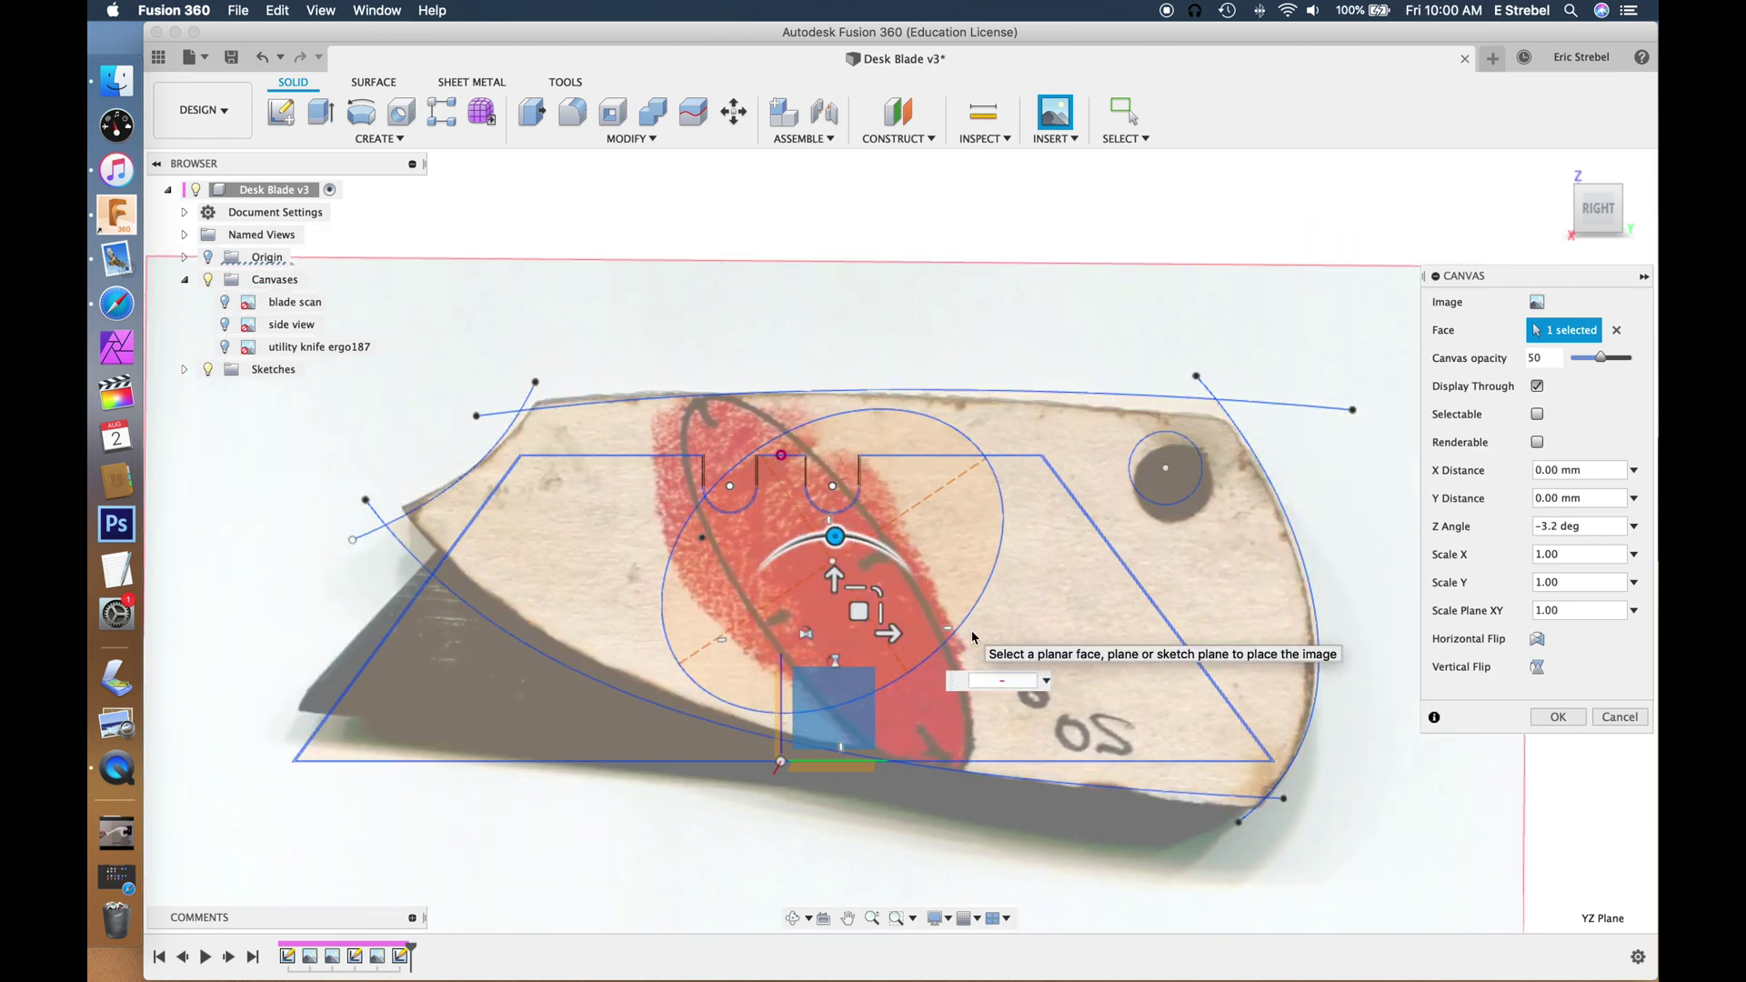
Step: Set the canvas's Z angle to -1 deg and plane scale to 1.02, shift it about 0.169 mm in X and -0.12 mm in Y, and accept
text(1)
drag(859, 611, 877, 582)
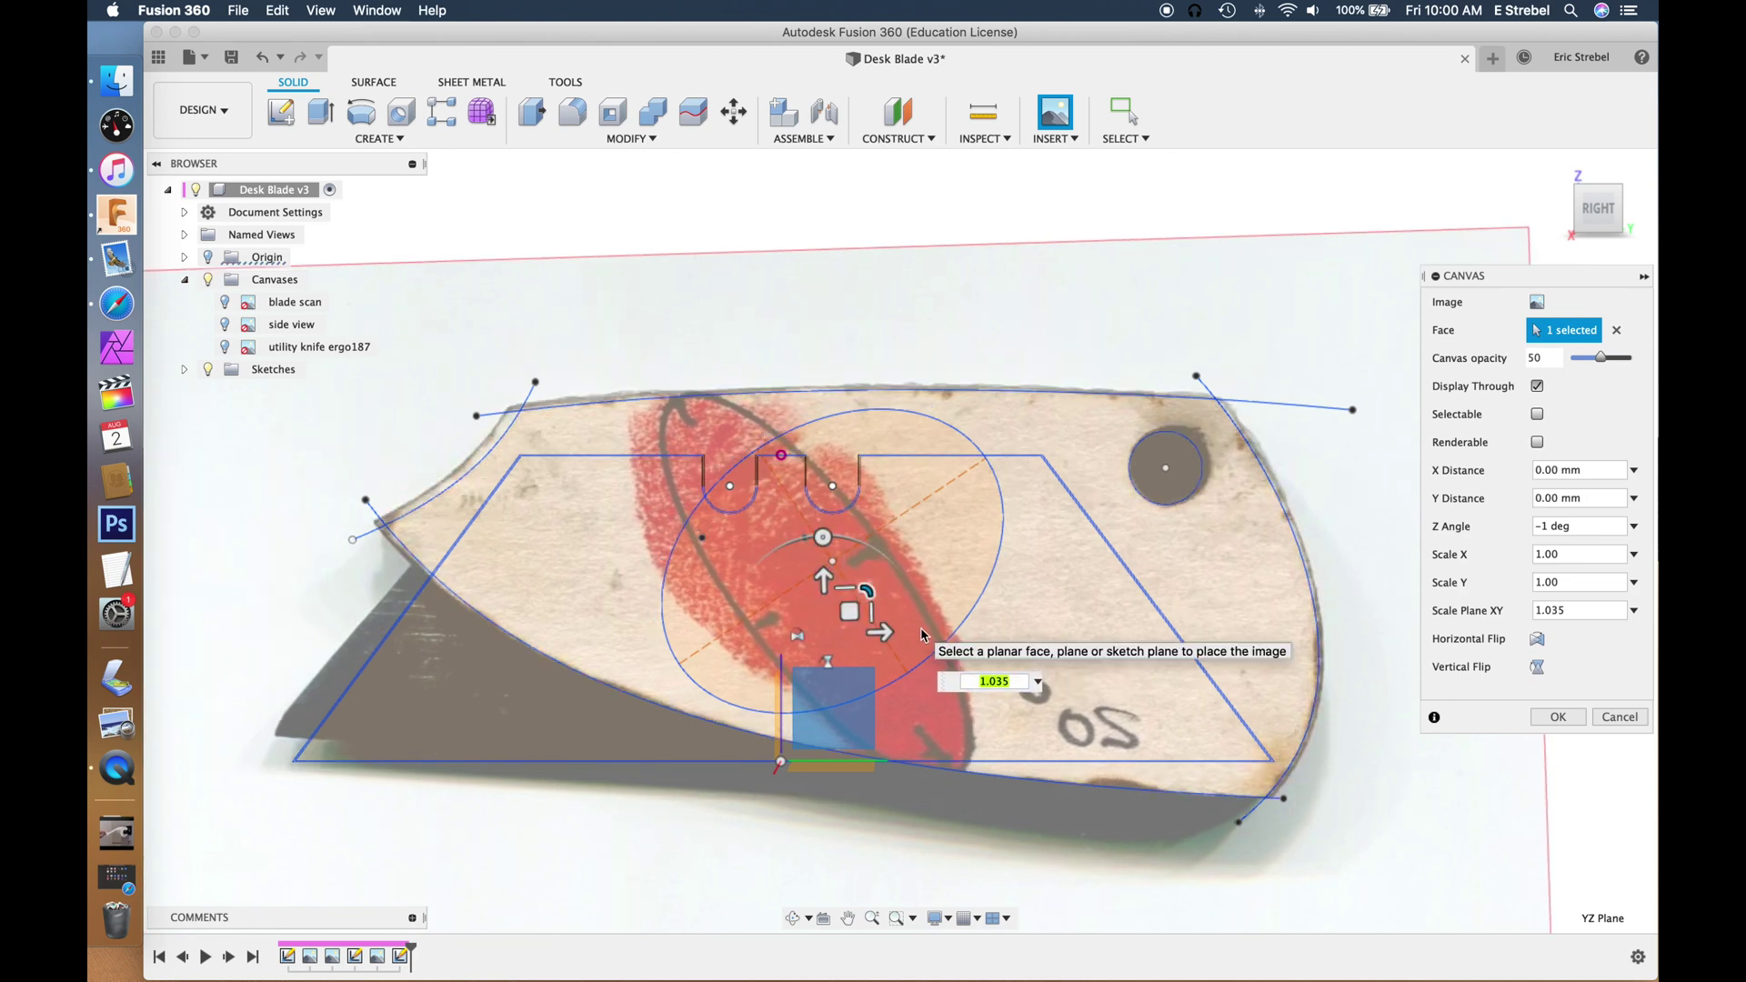
text(1.03)
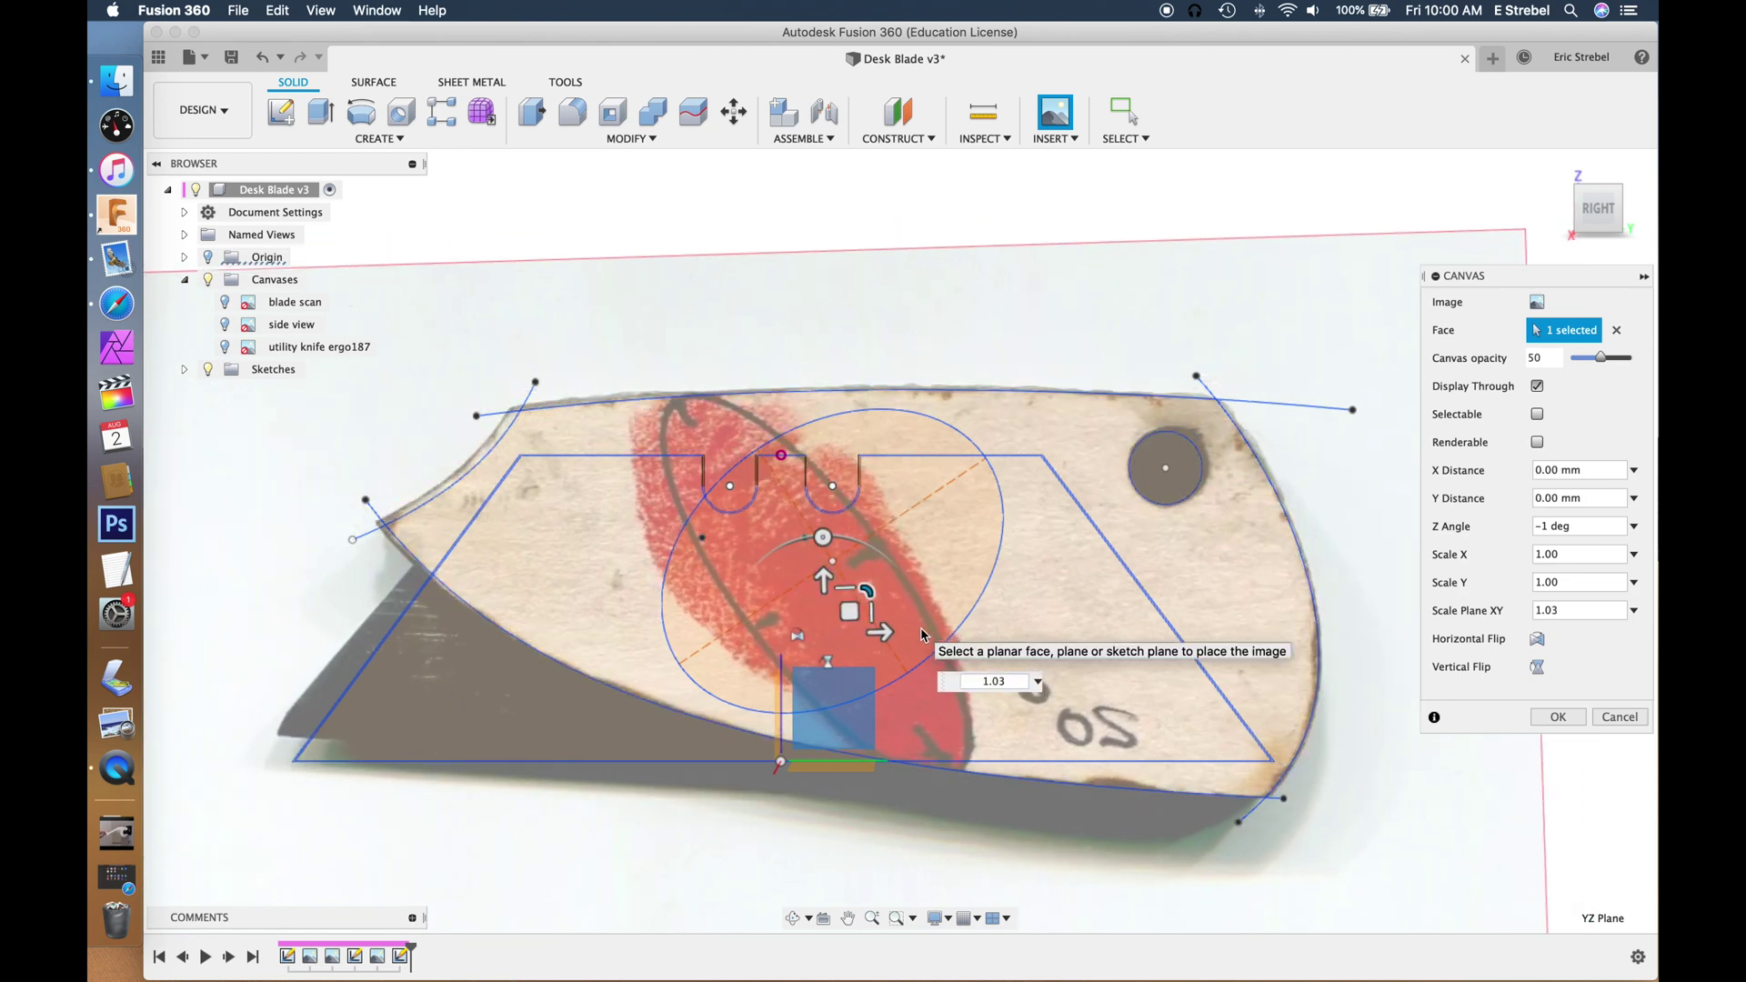
drag(850, 611, 852, 613)
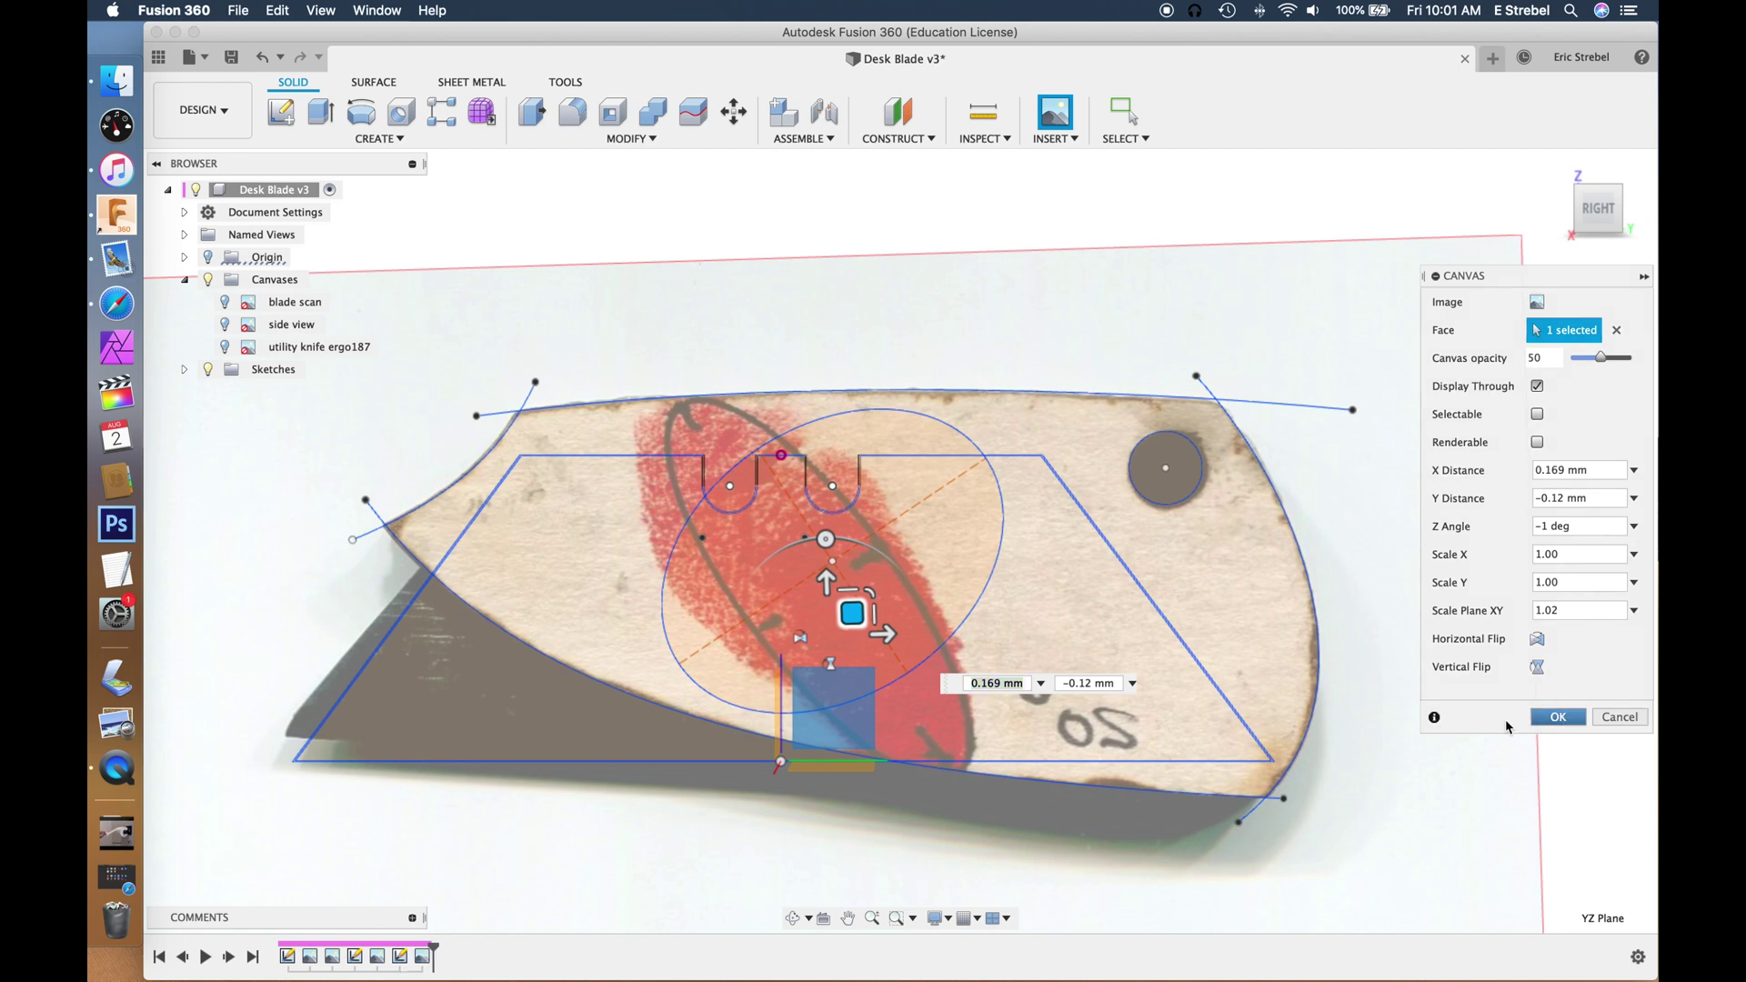
click(1558, 716)
Step: Create a sketch on the YZ plane and draw a steep ellipse about 28.8 by 9.8 mm tracing the narrow marked oval
click(379, 138)
click(295, 156)
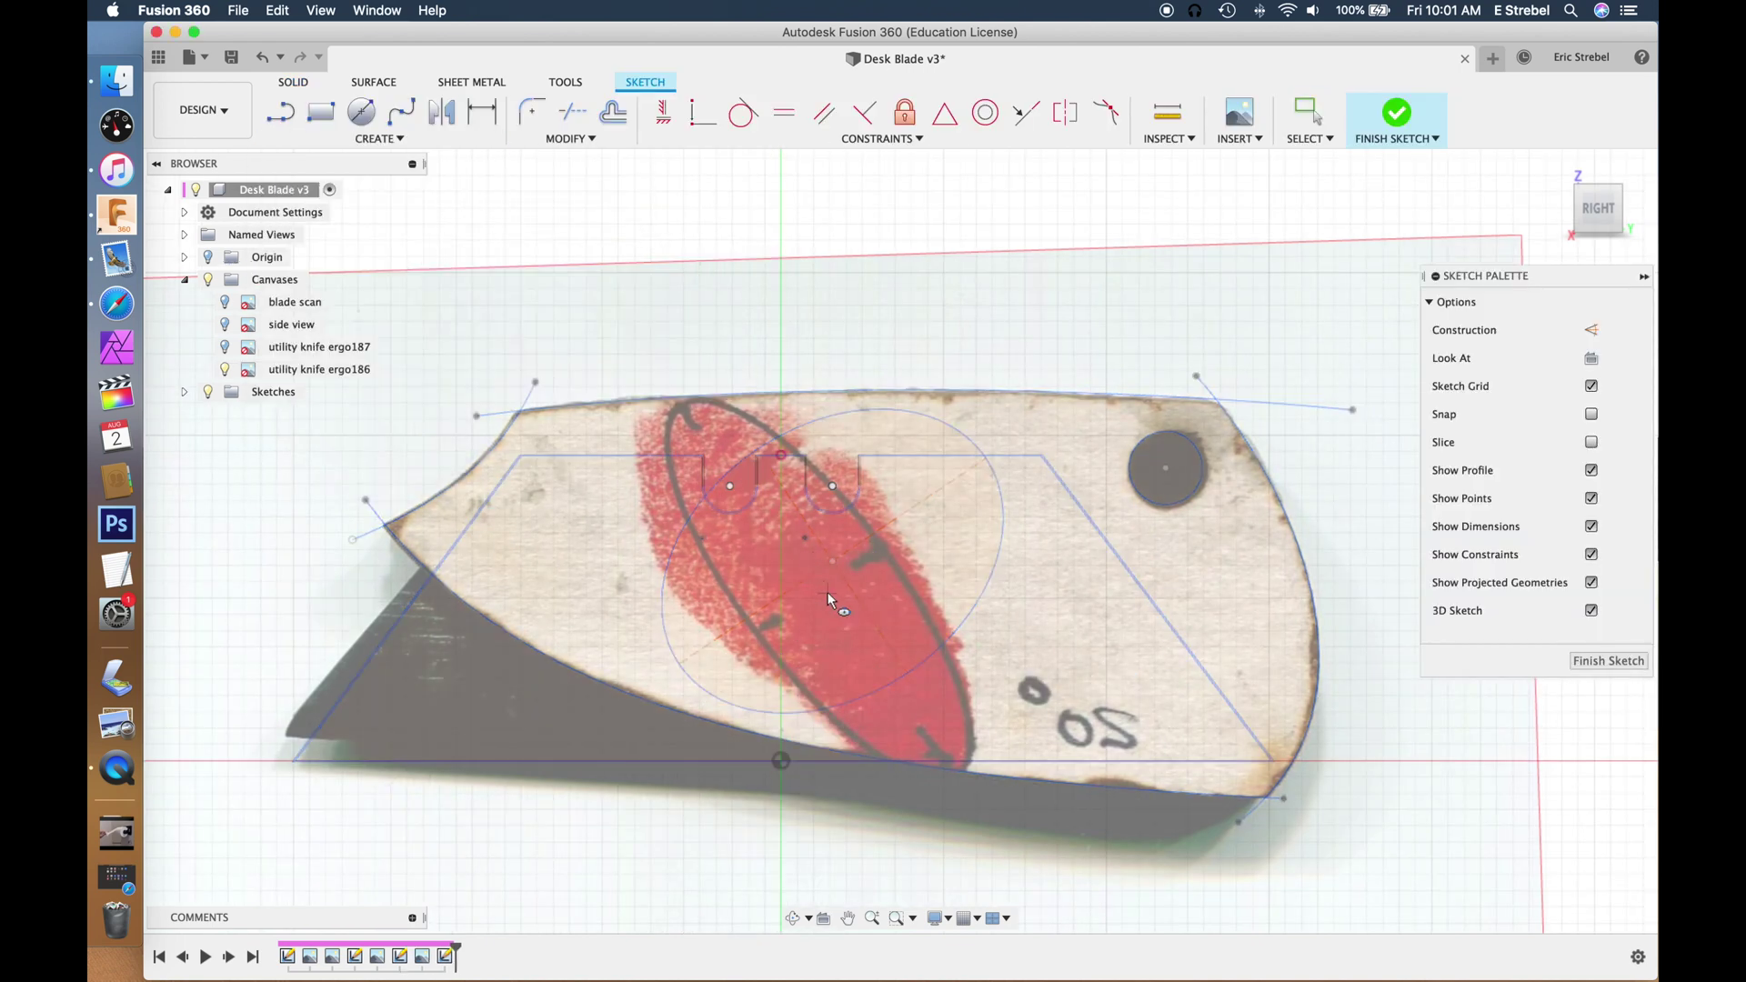
click(818, 592)
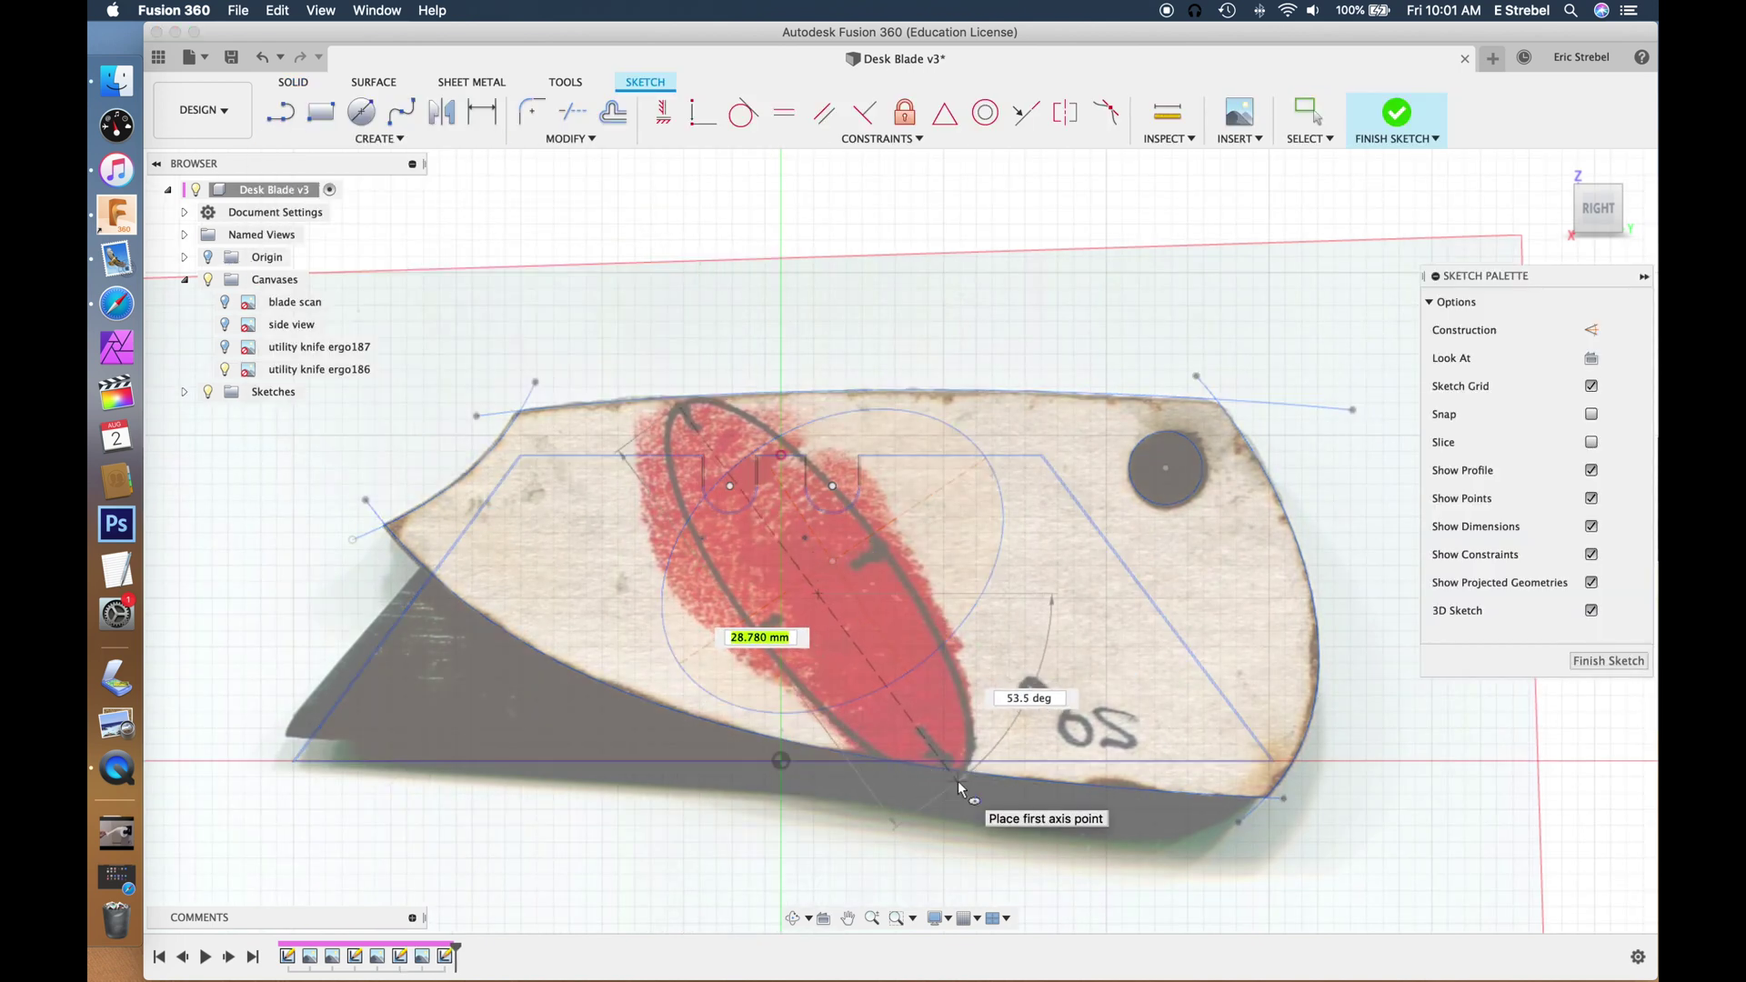
click(957, 781)
click(892, 582)
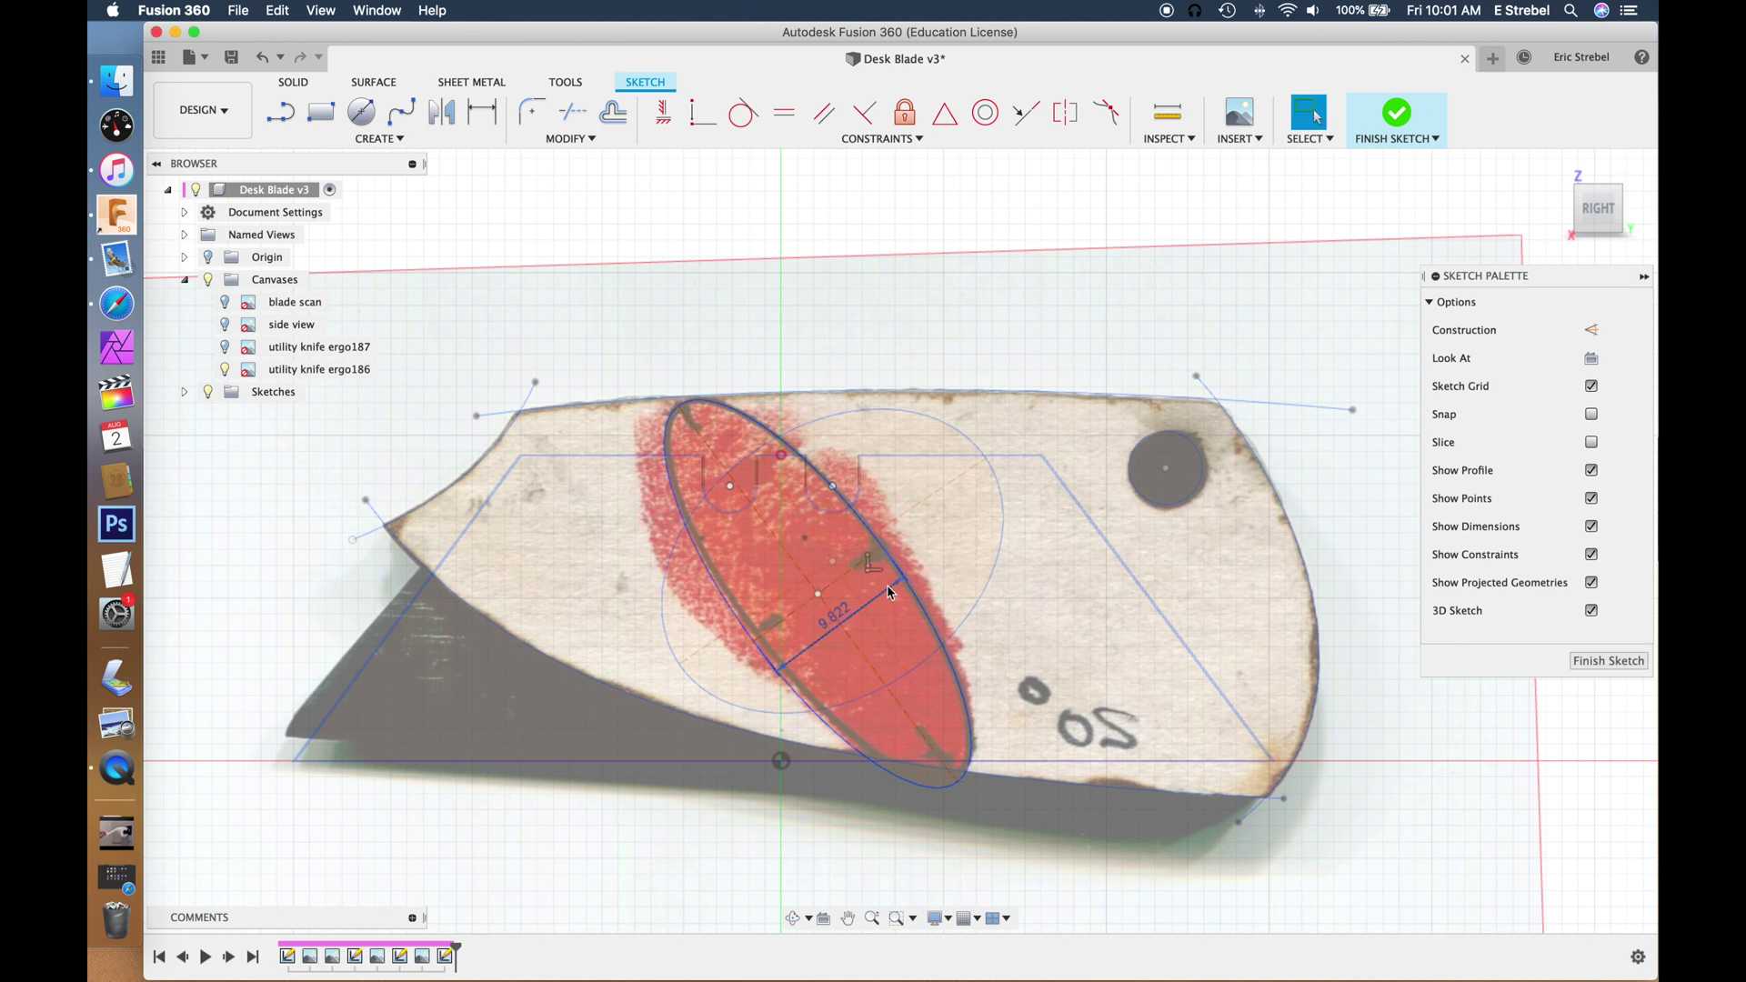
Step: Dimension the full major axis of the narrow ellipse
key(d)
click(957, 782)
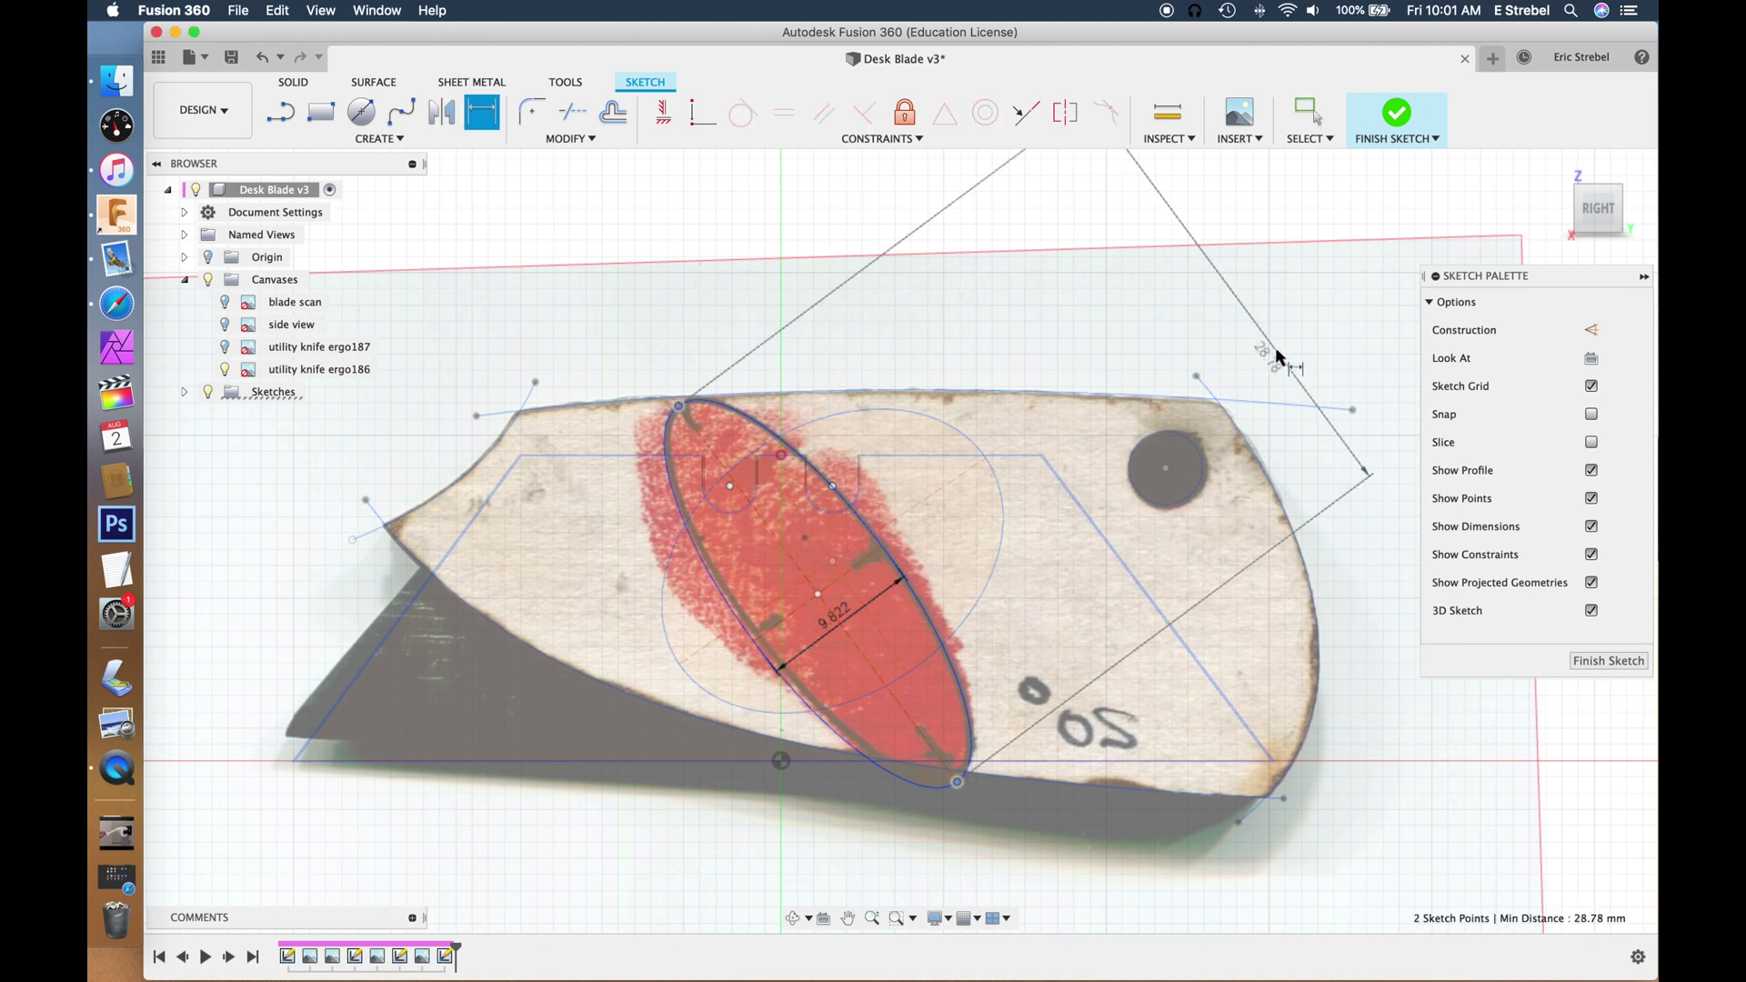
click(1317, 468)
key(Escape)
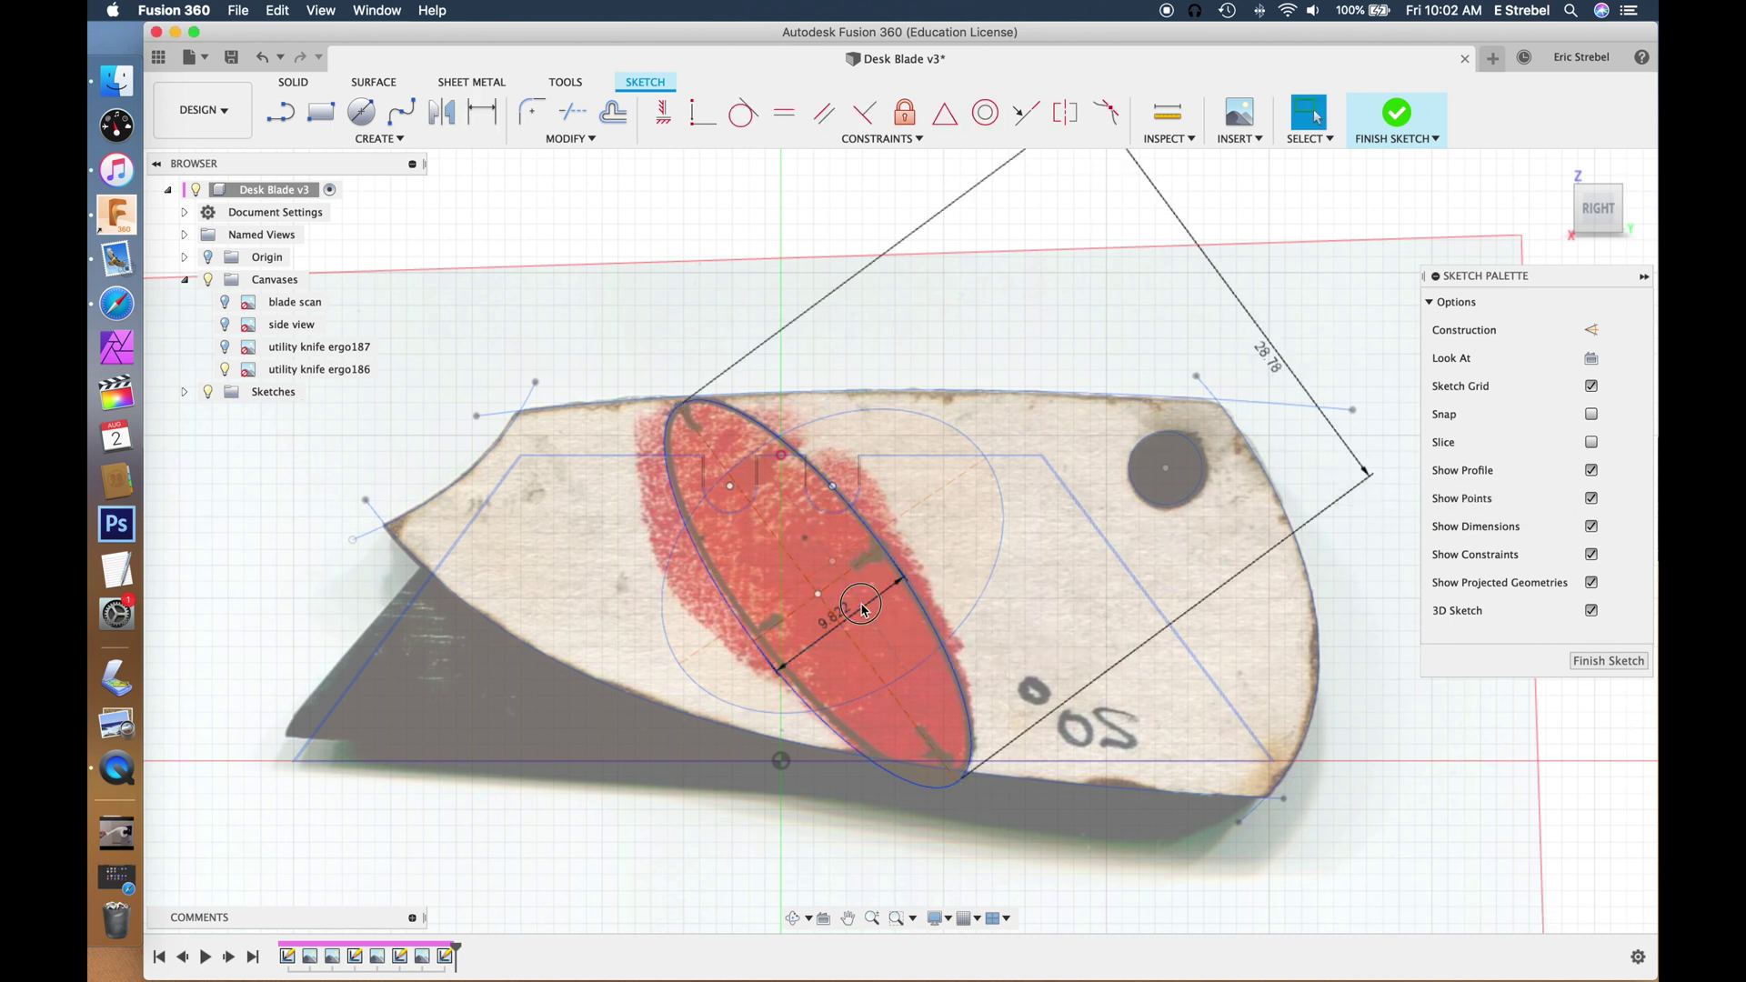
Step: Finish the narrow ellipse's sketch and hide the utility knife ergo186 canvas
click(1607, 661)
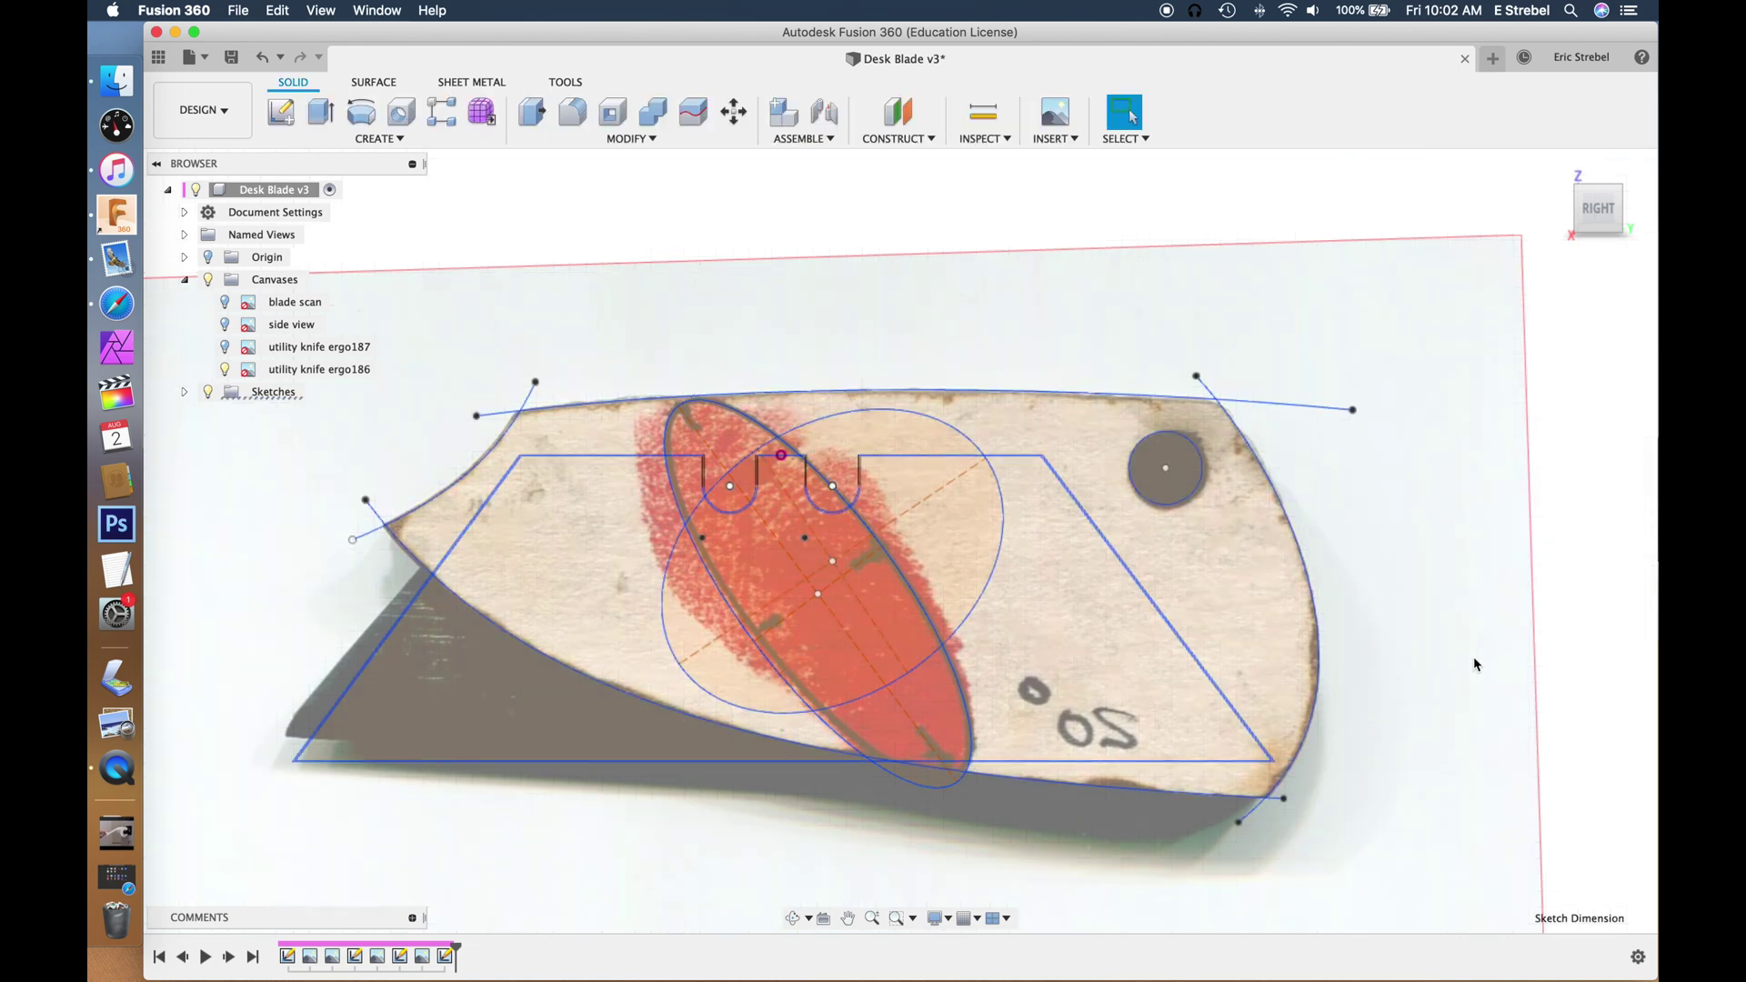
click(225, 370)
click(225, 370)
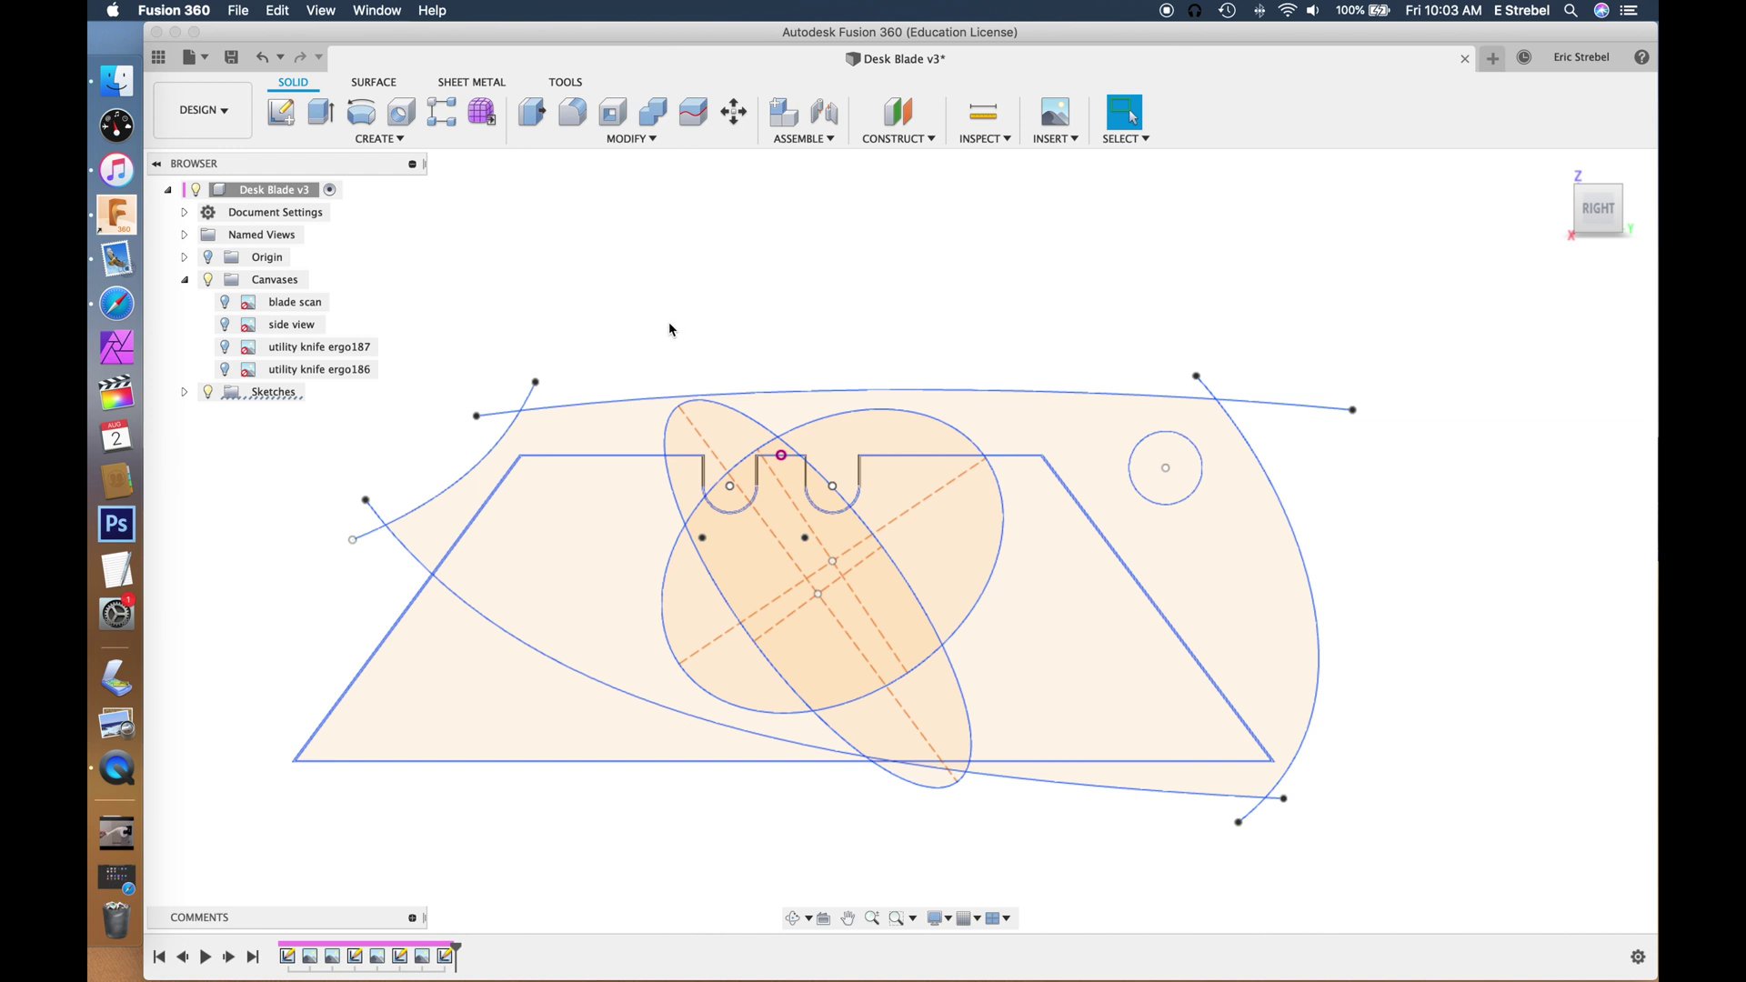
Step: Edit the main profile sketch and flatten the rear end of the lower spline by adjusting its end point and tangent handle
scroll(1225, 845, up, 3)
drag(1249, 802, 1318, 793)
scroll(1254, 823, down, 3)
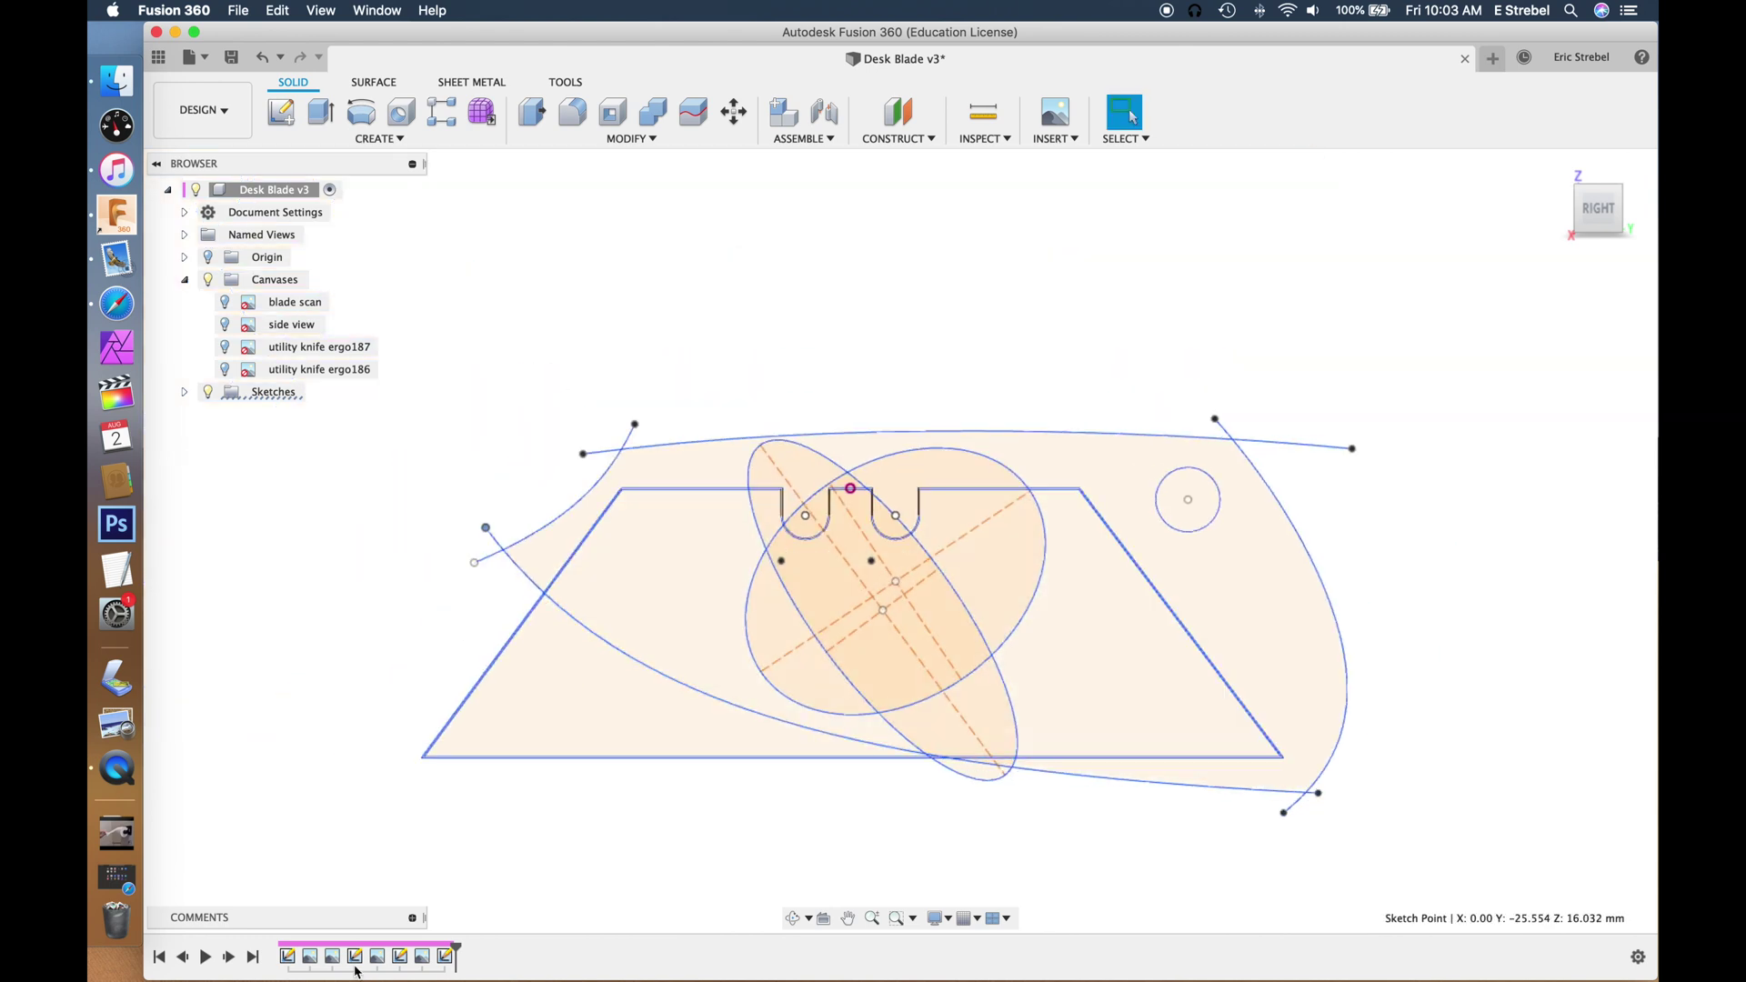
double_click(354, 967)
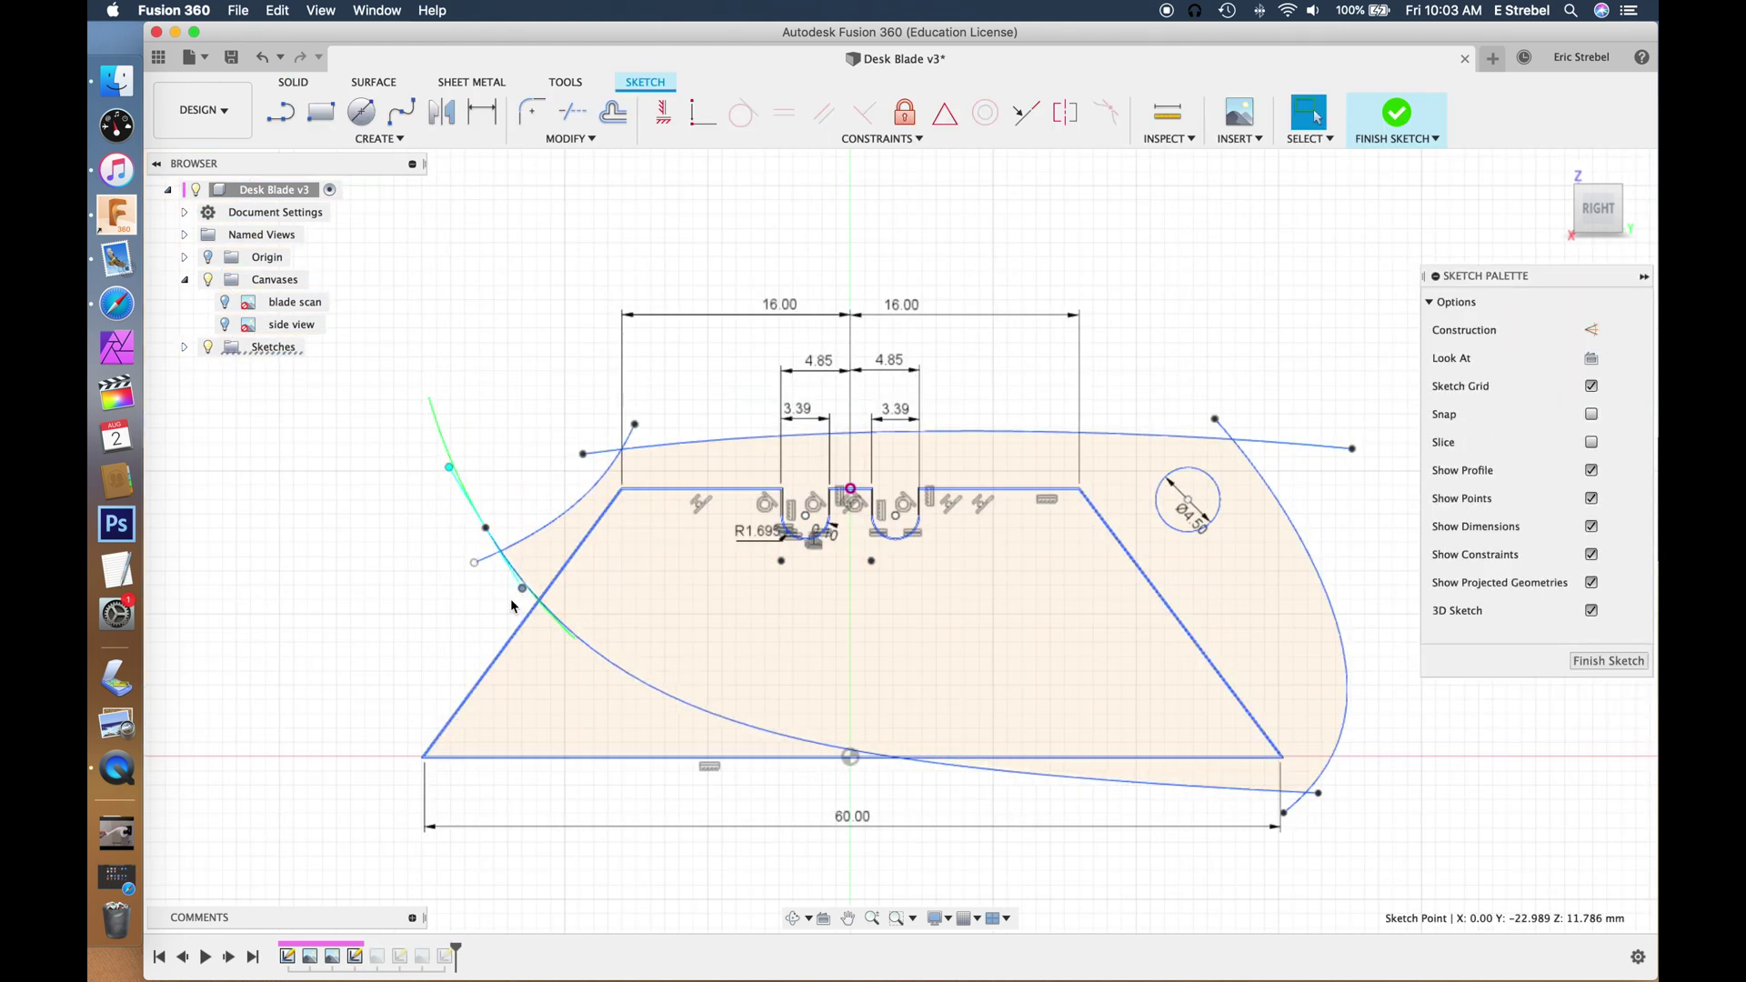
drag(1316, 800, 1460, 804)
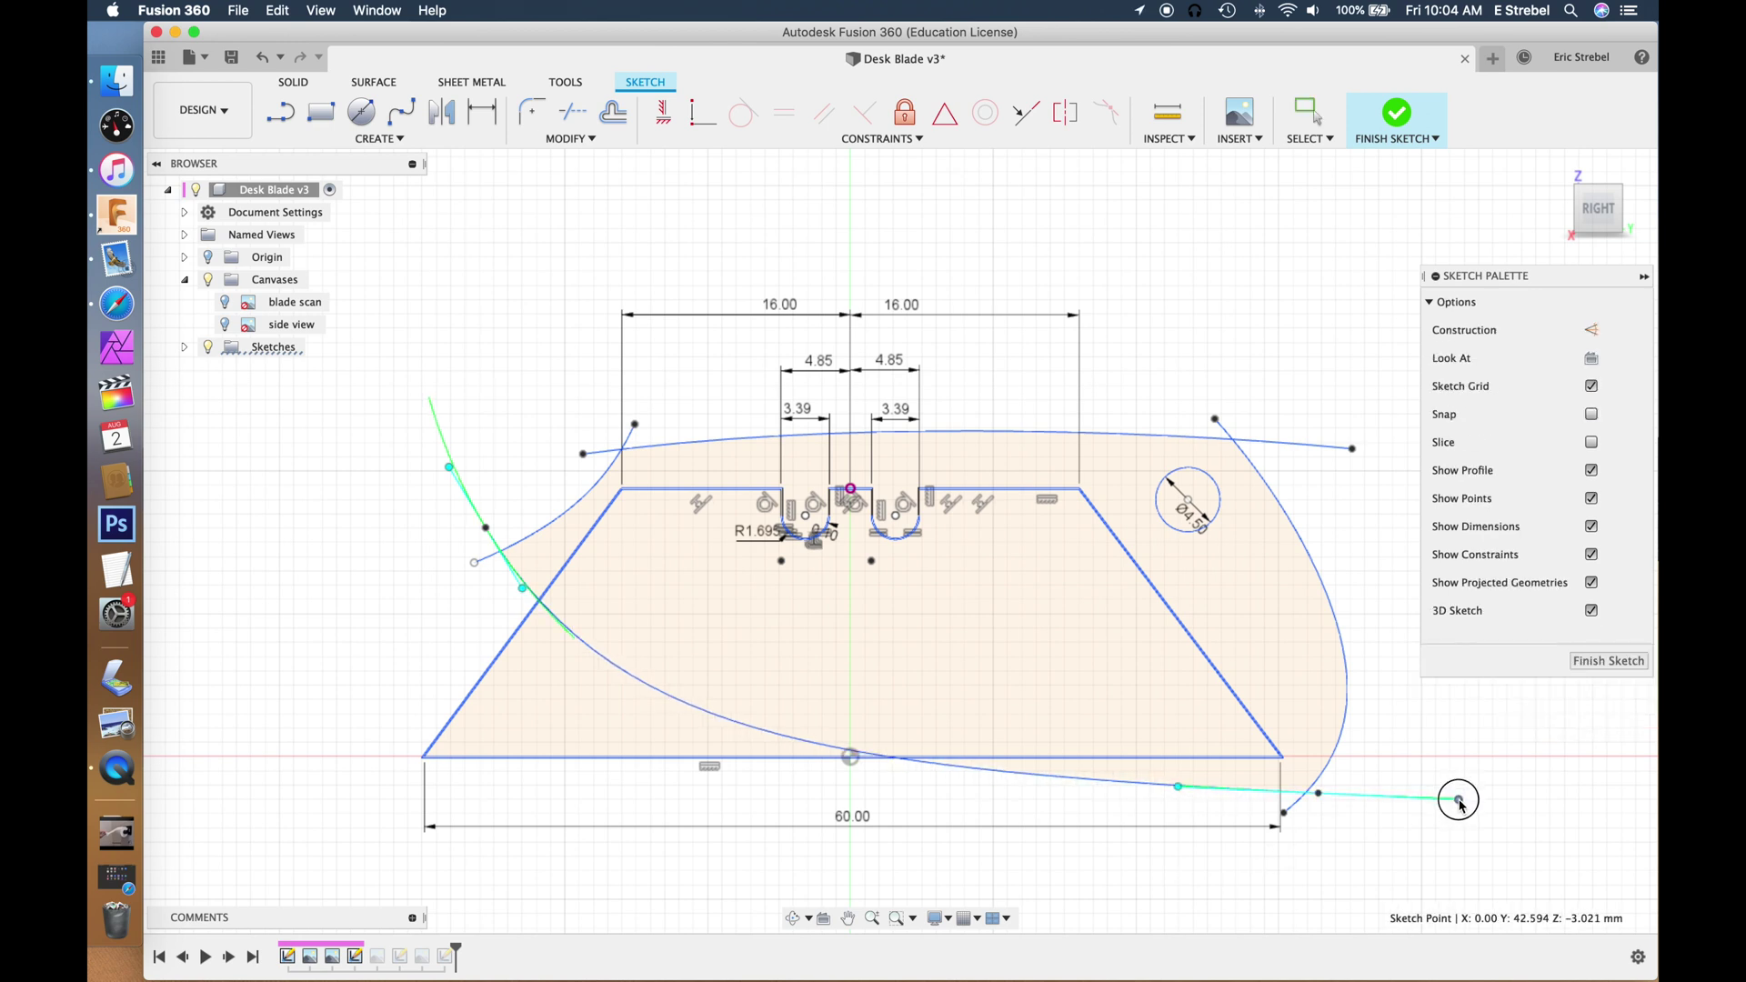
drag(1321, 798, 1331, 788)
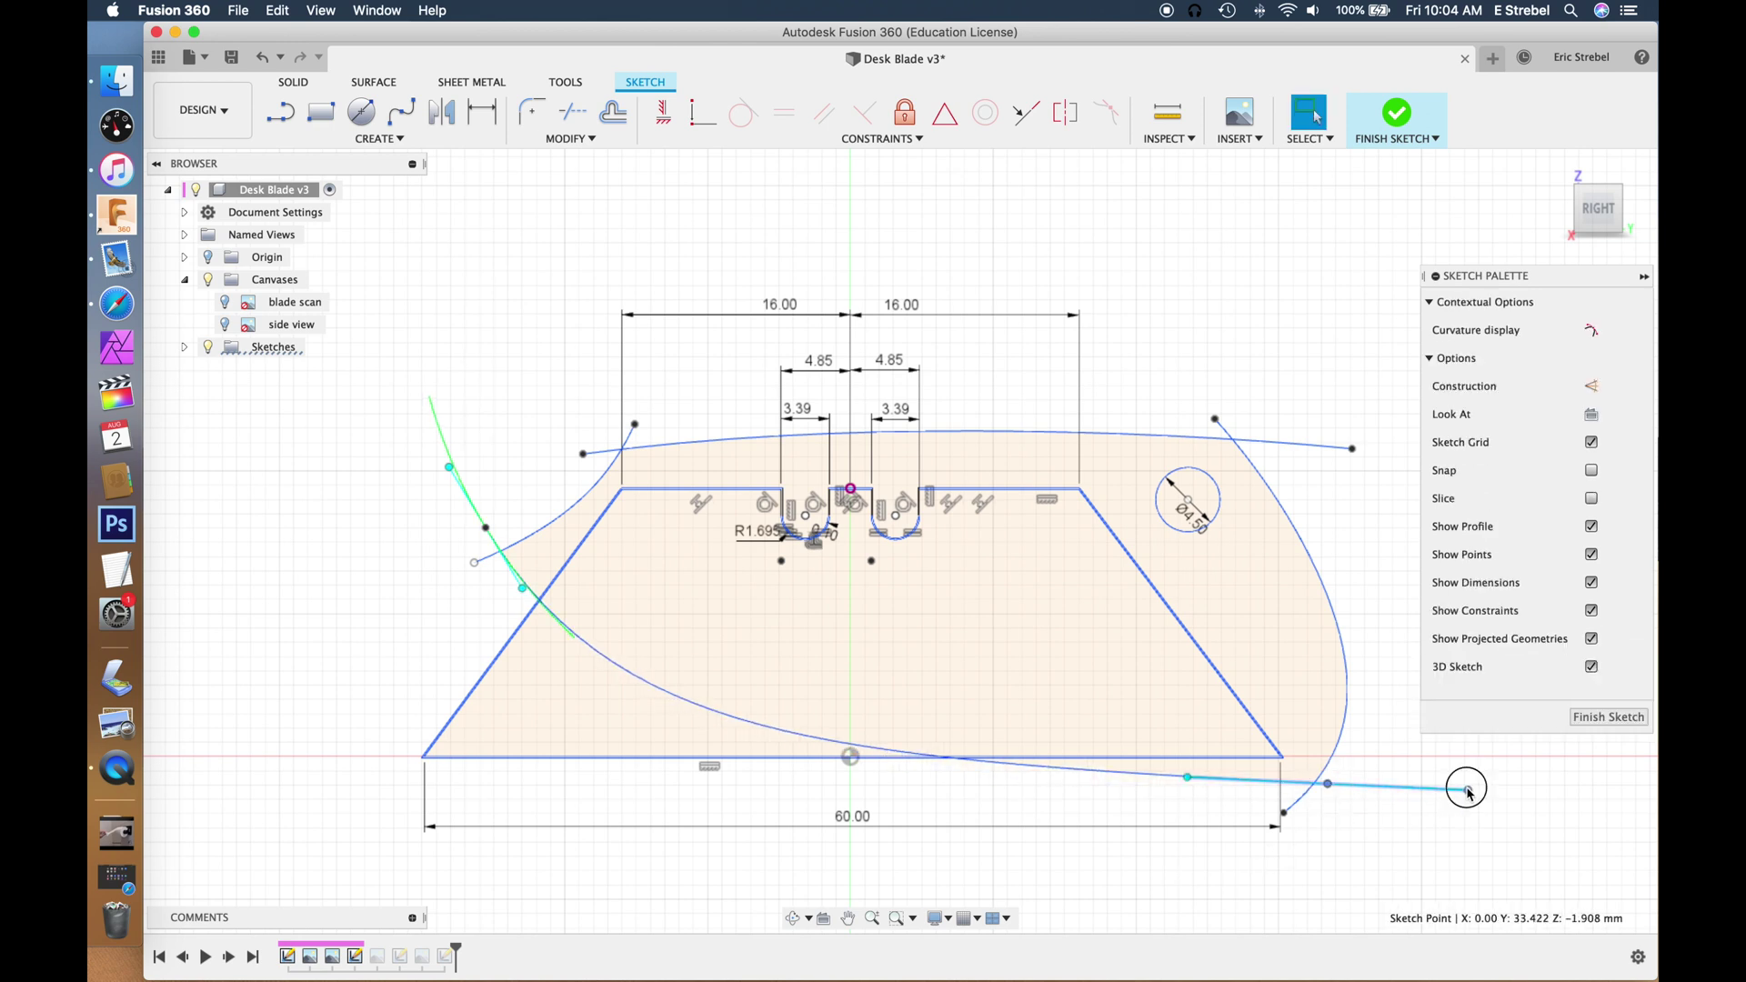
drag(1466, 791, 1467, 785)
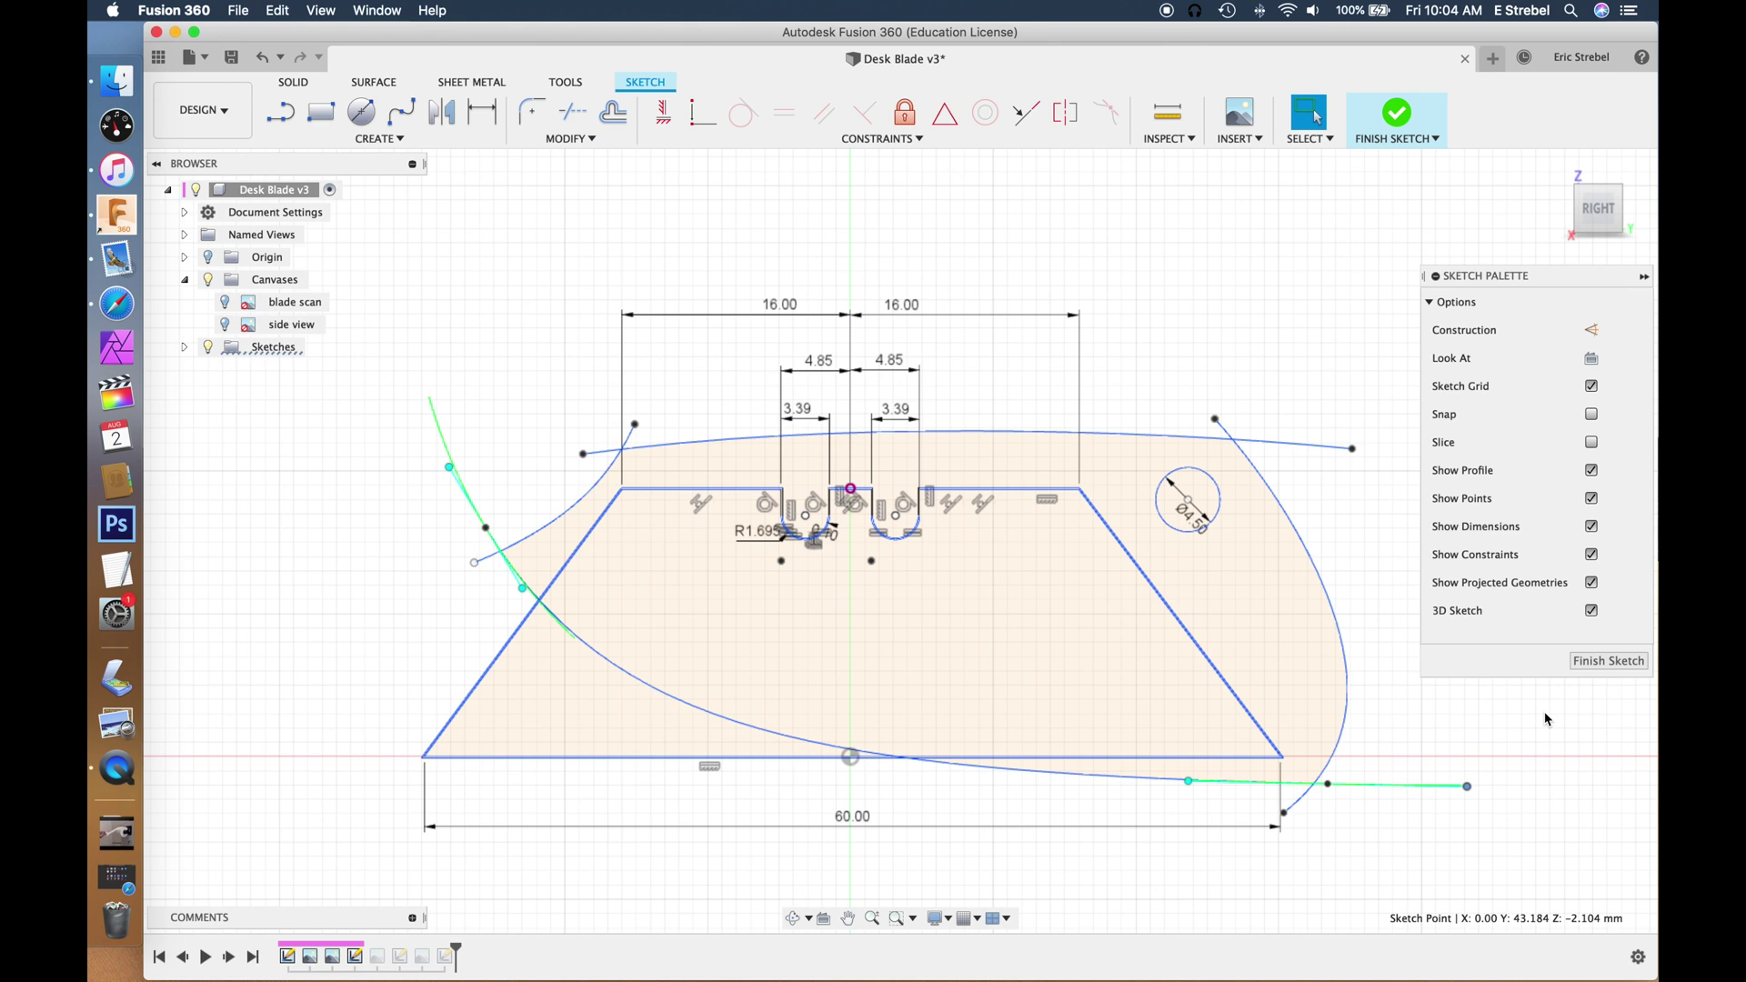
click(634, 424)
scroll(695, 424, up, 5)
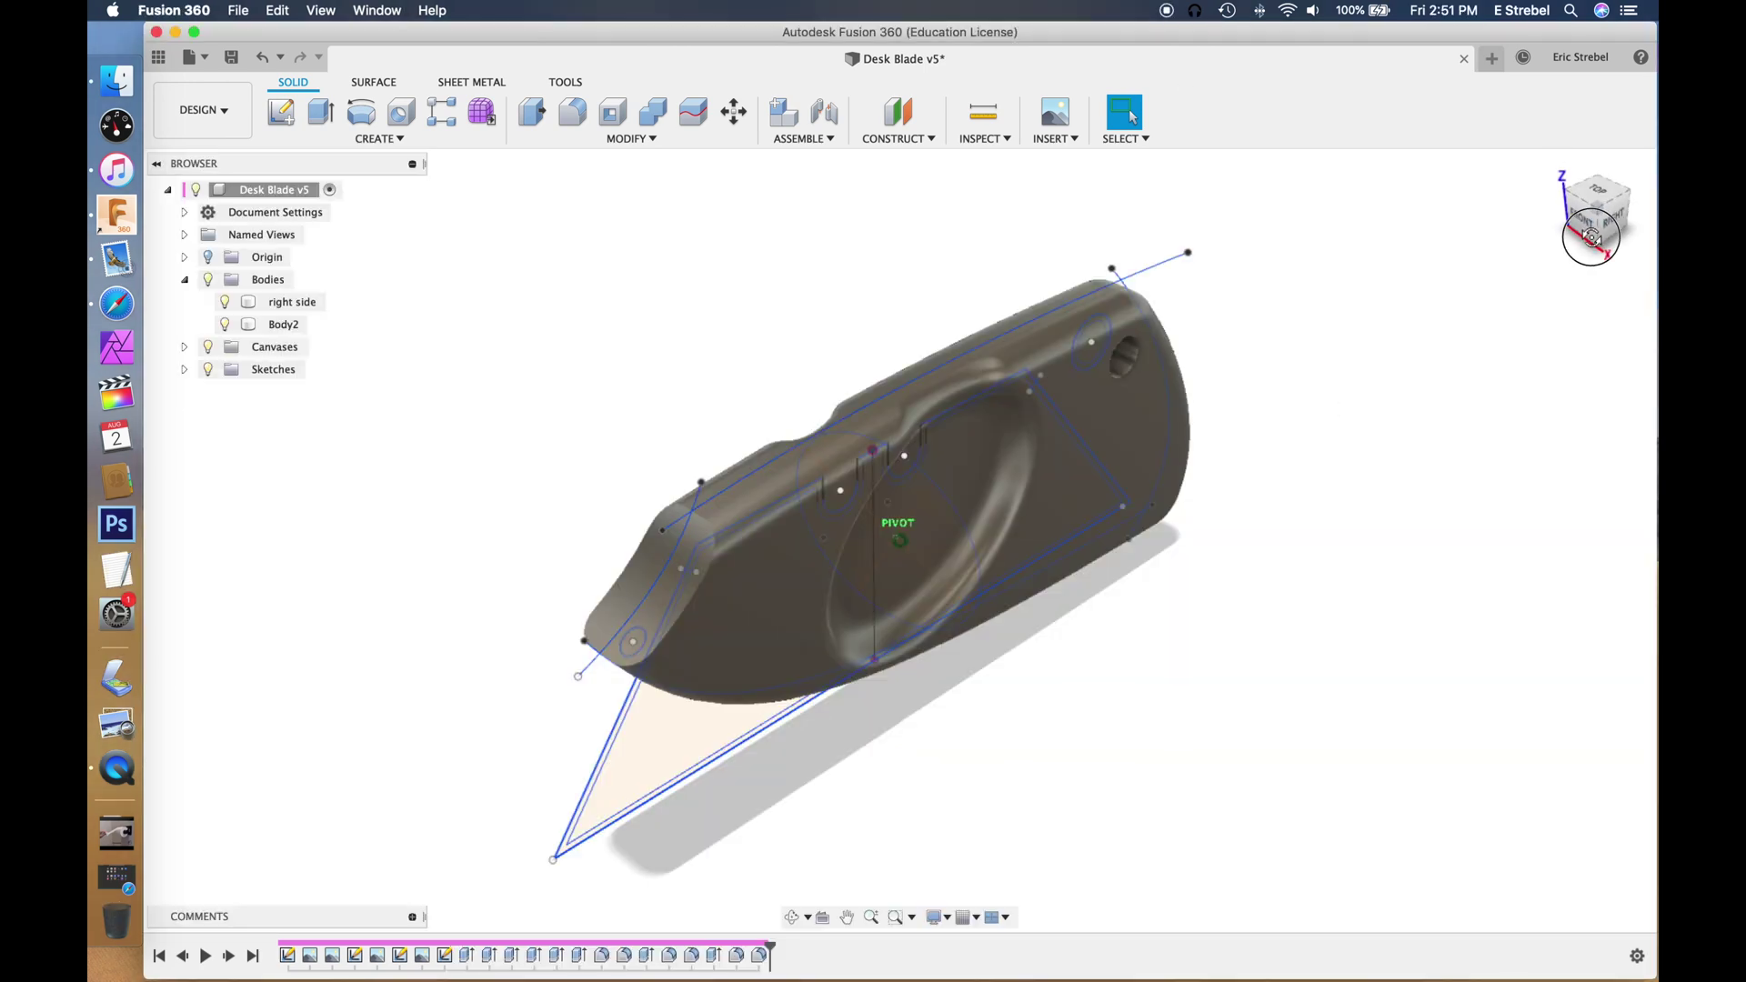
Step: Examine the modelled two-part holder from several sides, switching its Section1 analysis off and on
shift+middle_drag(1419, 228, 582, 193)
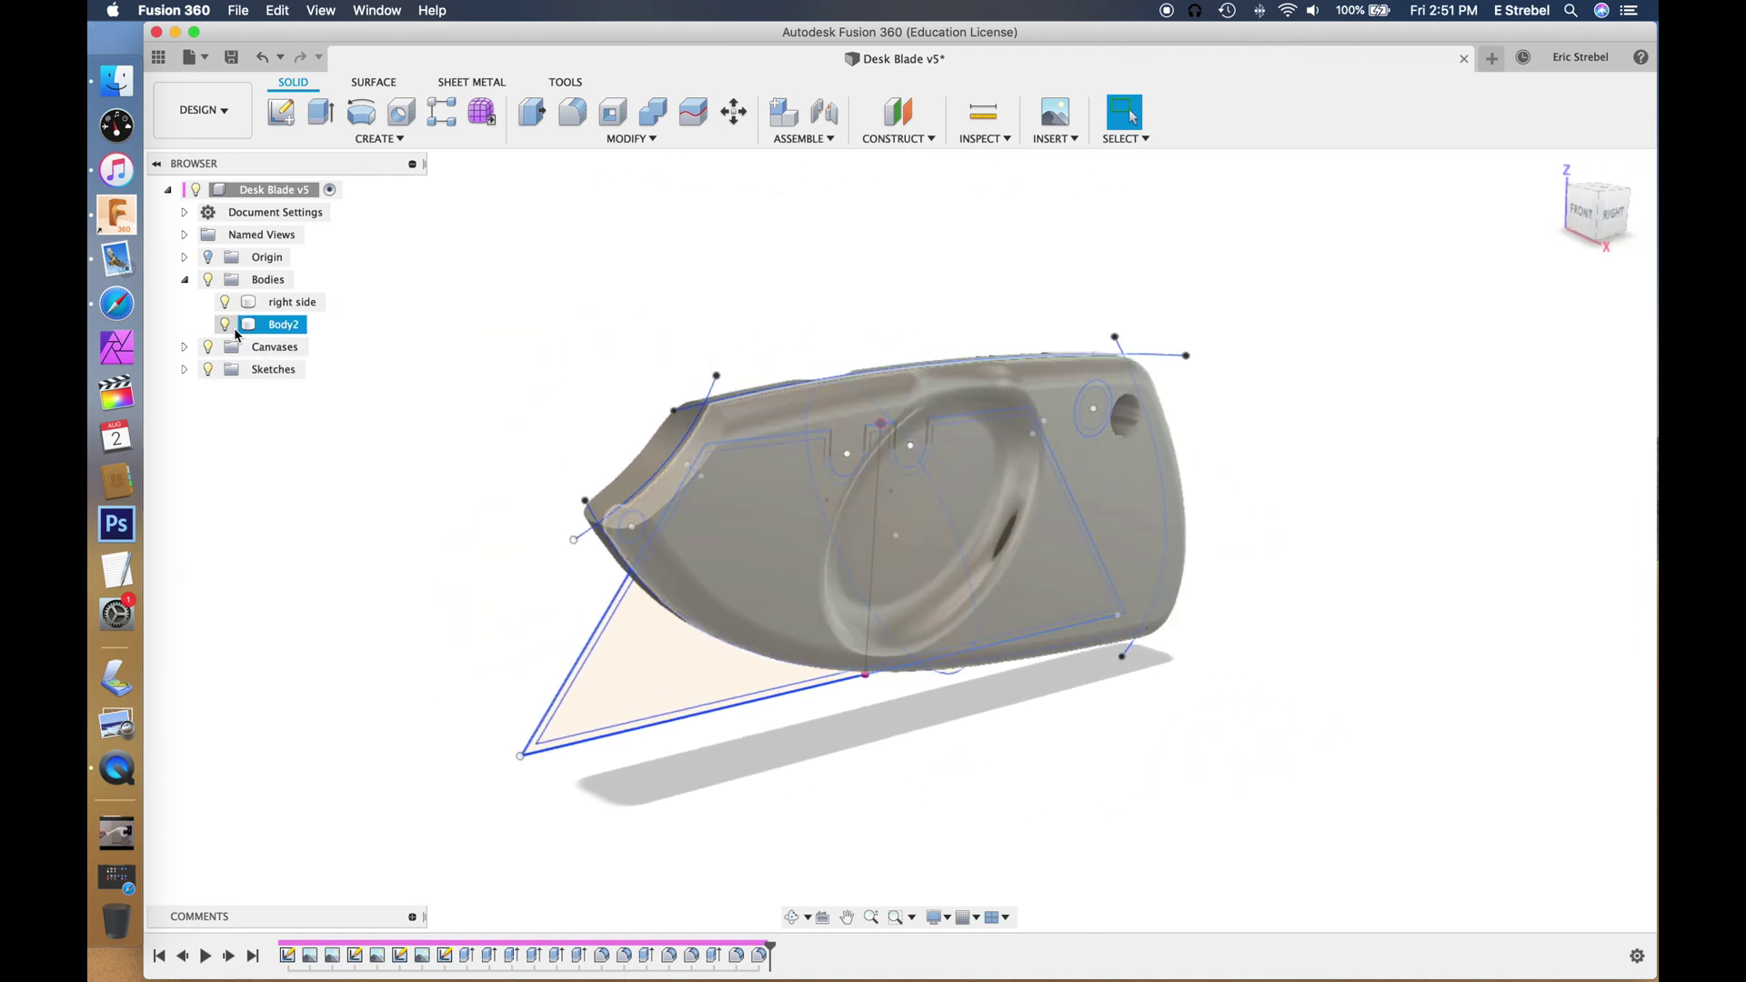
mouse_move(1623, 244)
shift+middle_down()
mouse_move(1551, 136)
mouse_move(1477, 104)
mouse_move(1482, 66)
mouse_move(1274, 70)
mouse_move(897, 112)
mouse_move(713, 172)
mouse_move(783, 268)
mouse_move(771, 295)
shift+middle_up()
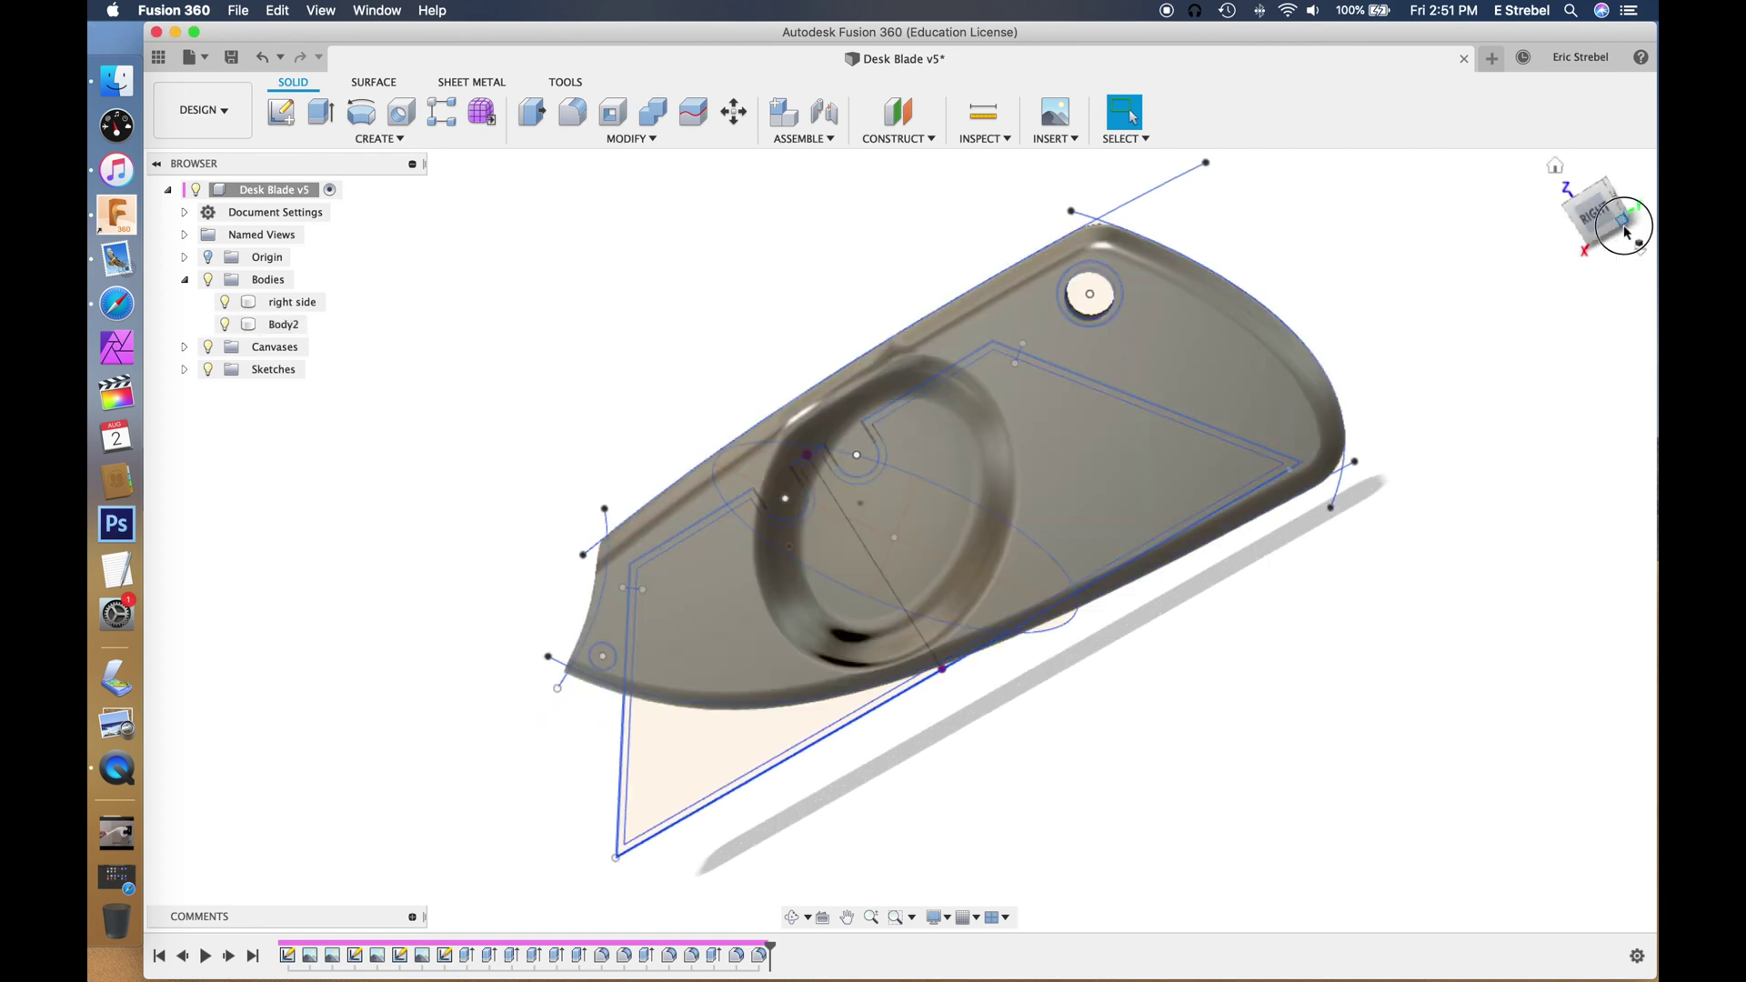
mouse_move(1625, 226)
mouse_down()
mouse_move(1630, 250)
mouse_move(1652, 226)
mouse_up()
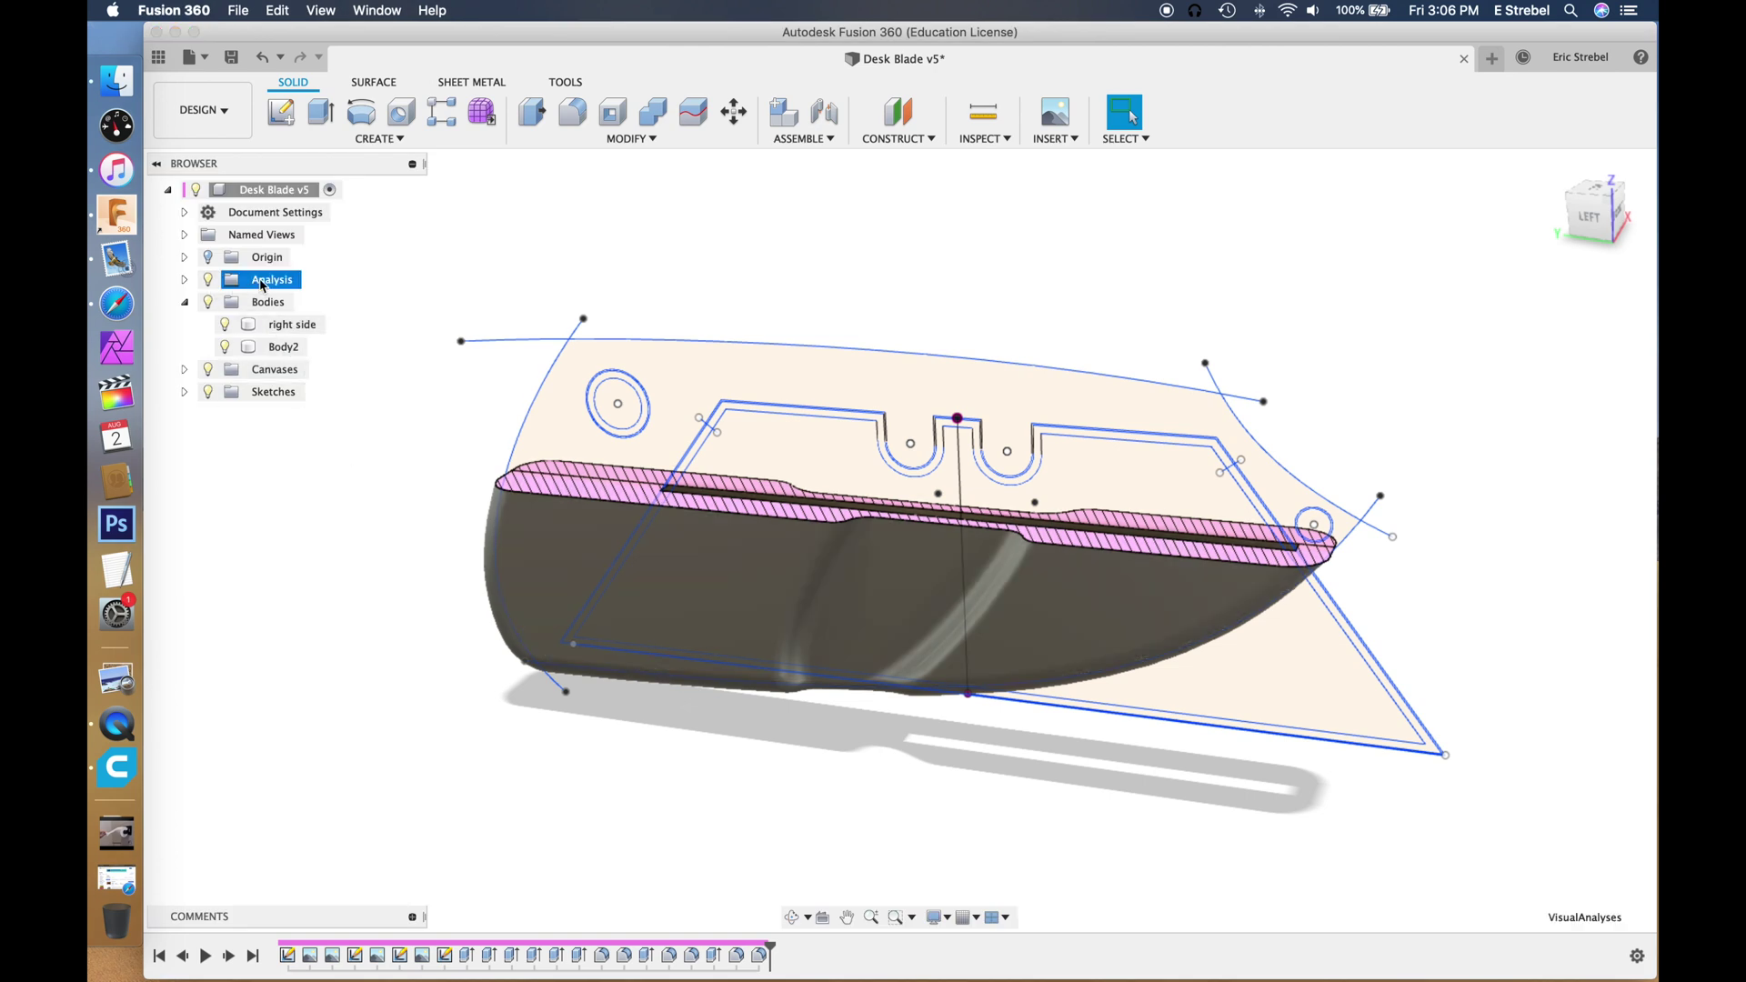
click(185, 280)
click(282, 302)
click(224, 302)
click(225, 302)
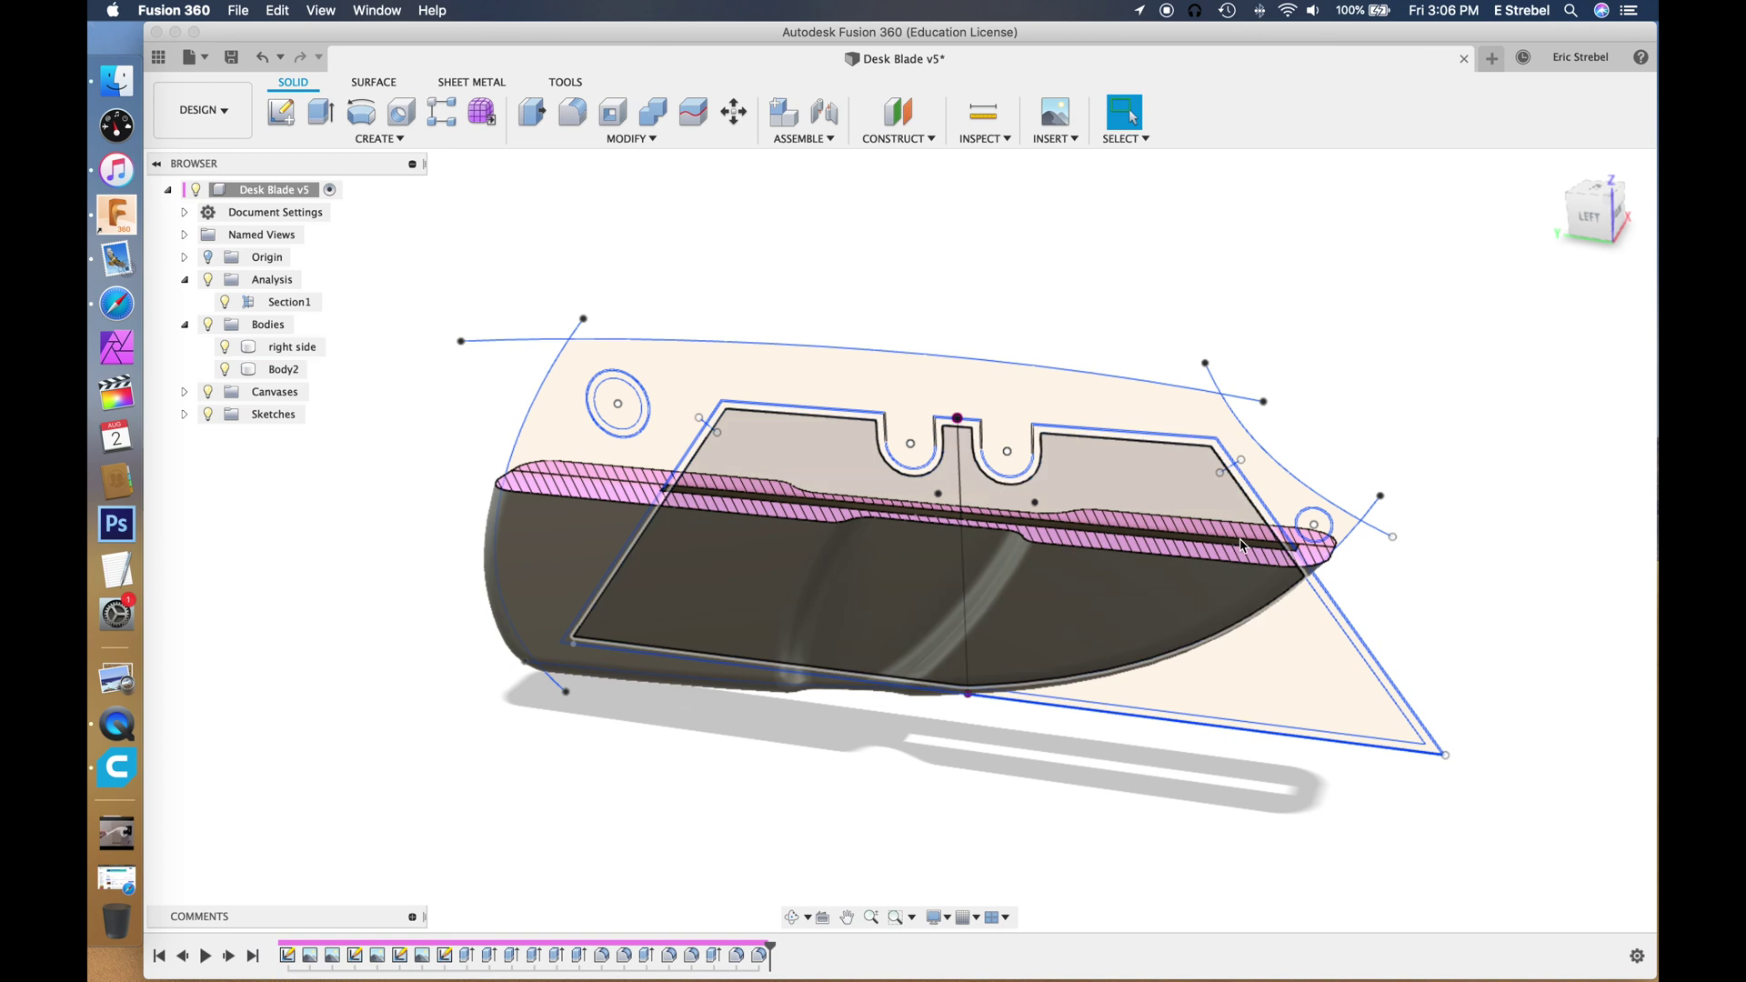
click(985, 139)
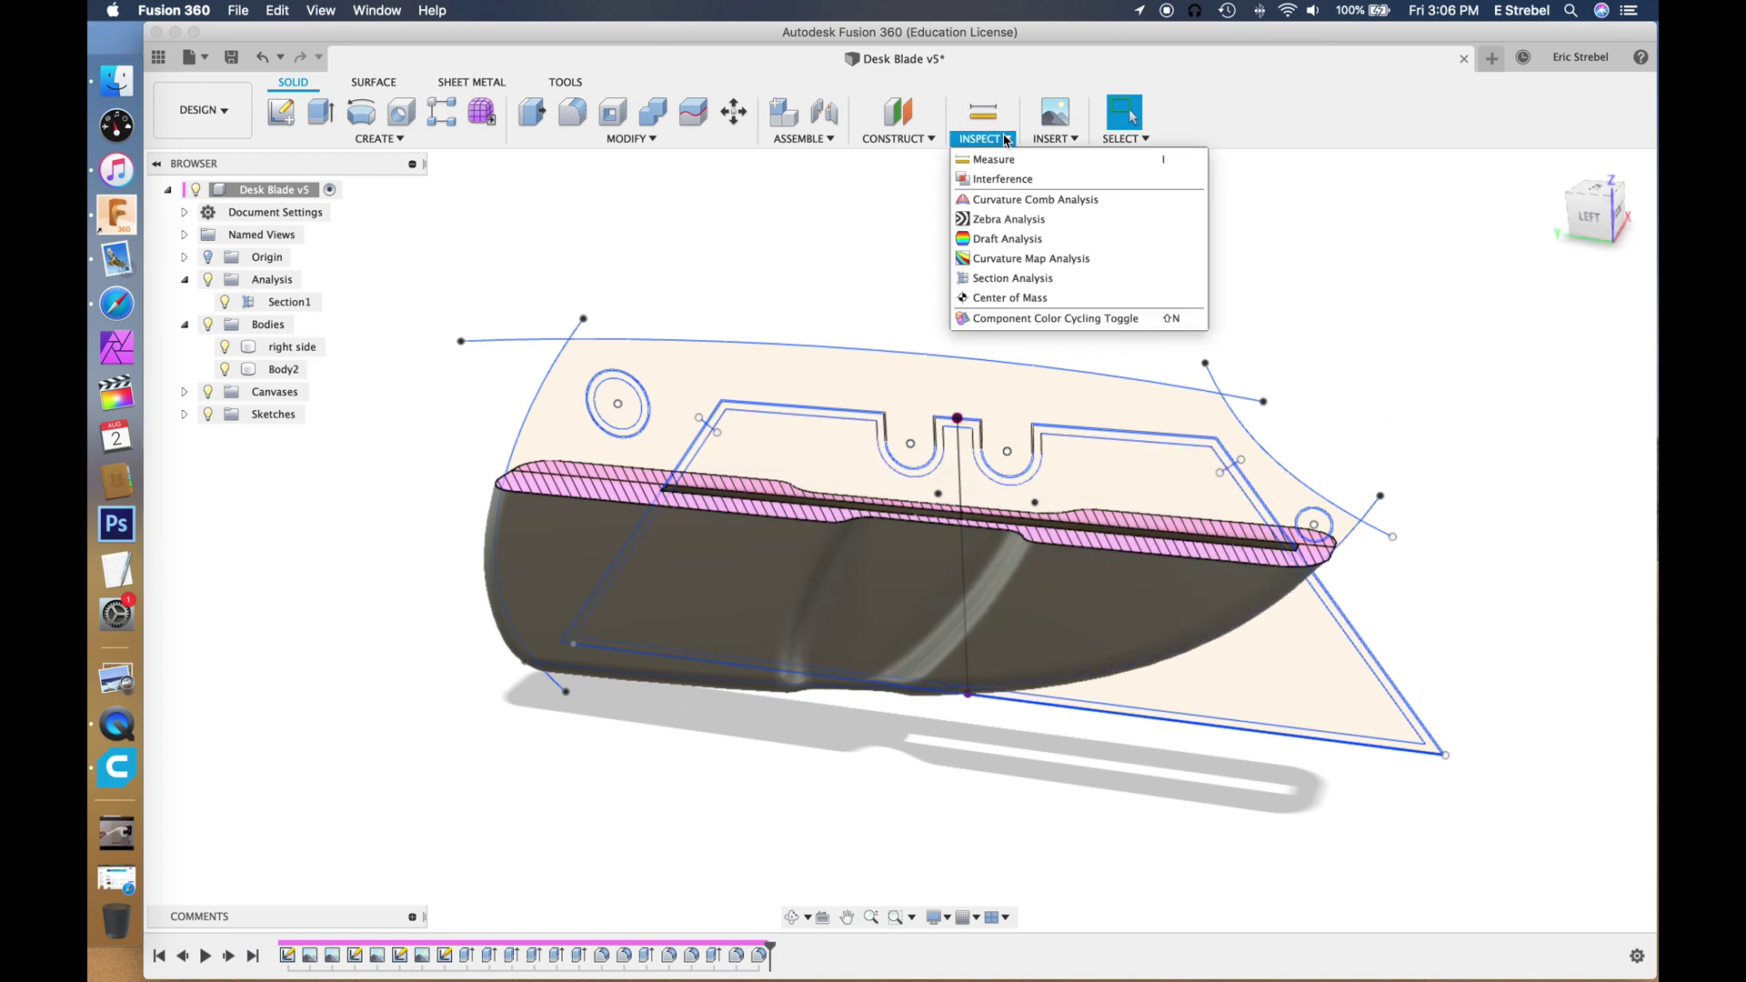
click(1004, 278)
click(1613, 355)
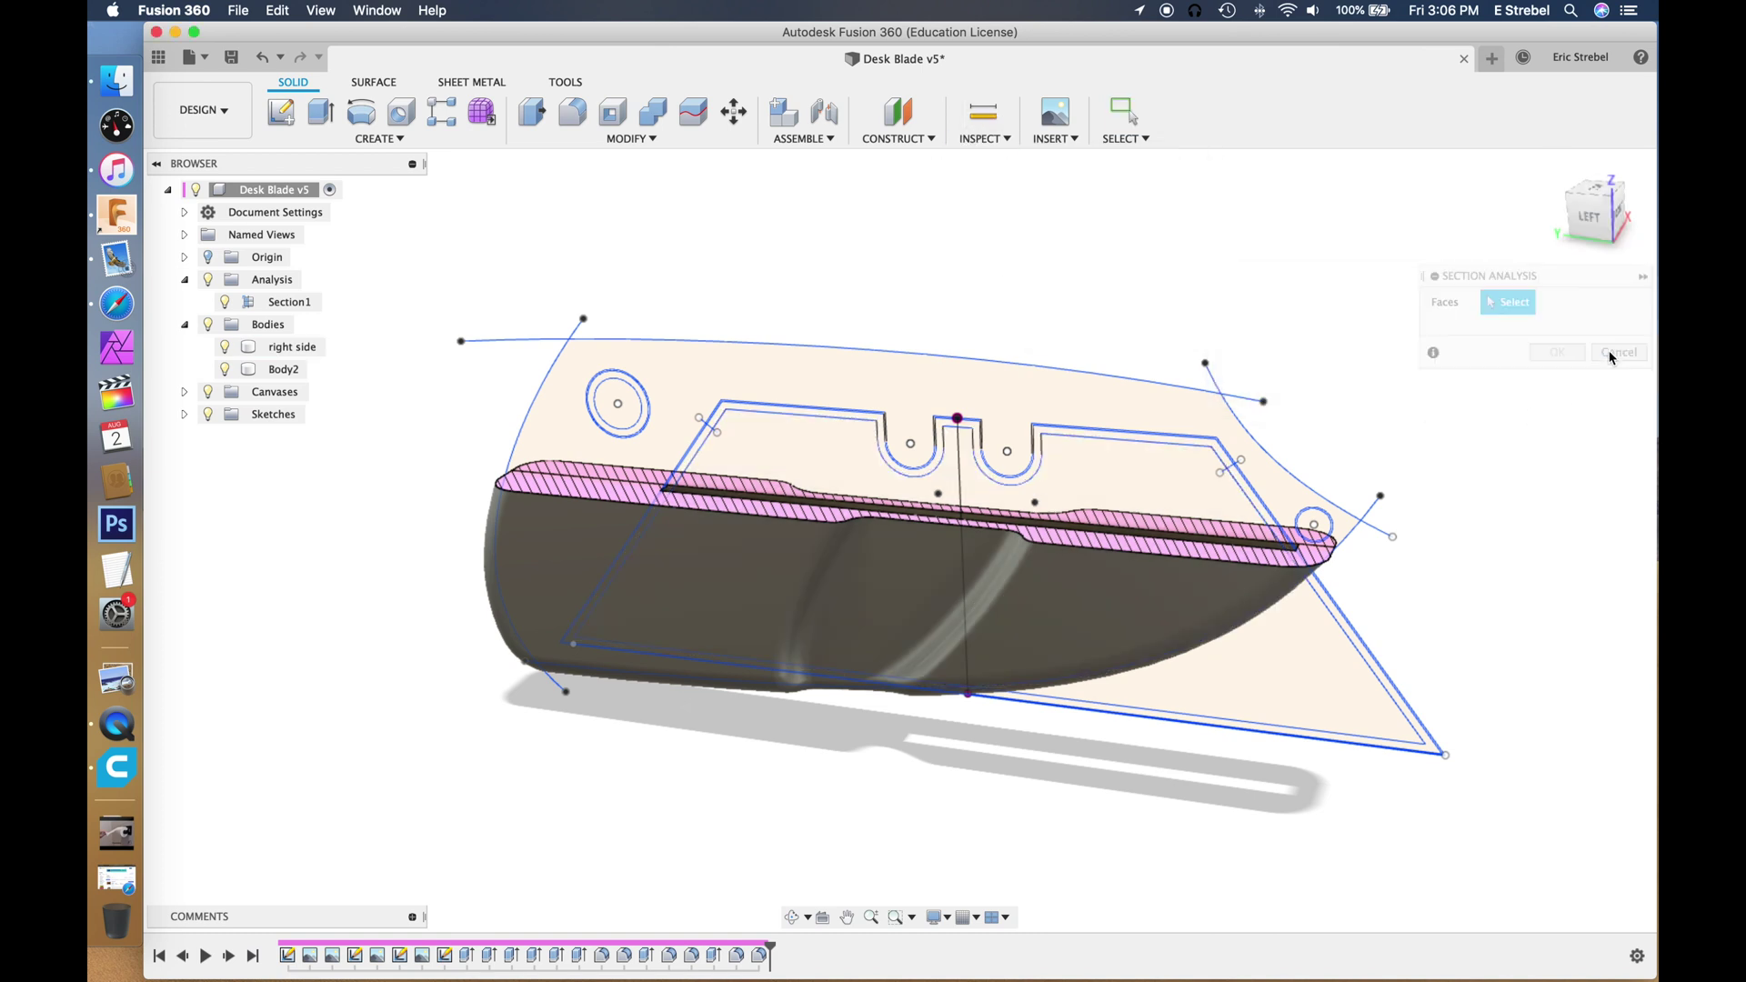
Step: Compare the whole holder with its Section1 cutaway, and shift and tilt the section plane to inspect the interior
right_click(261, 282)
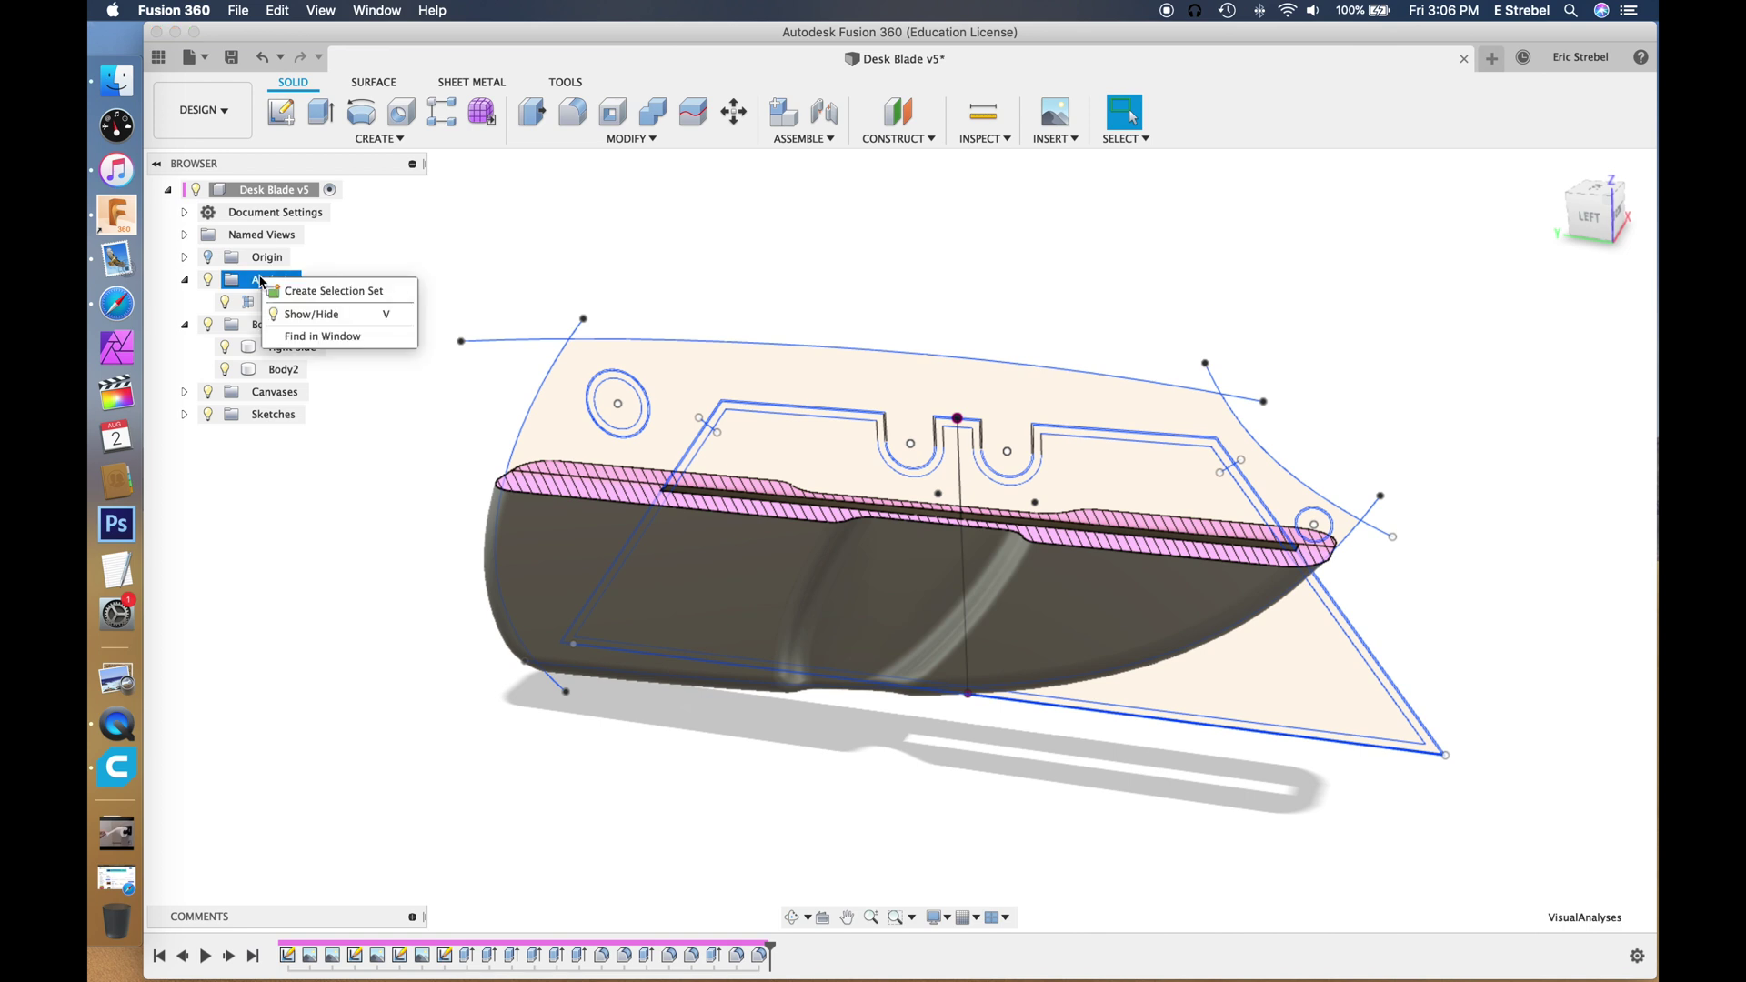
click(305, 310)
click(225, 302)
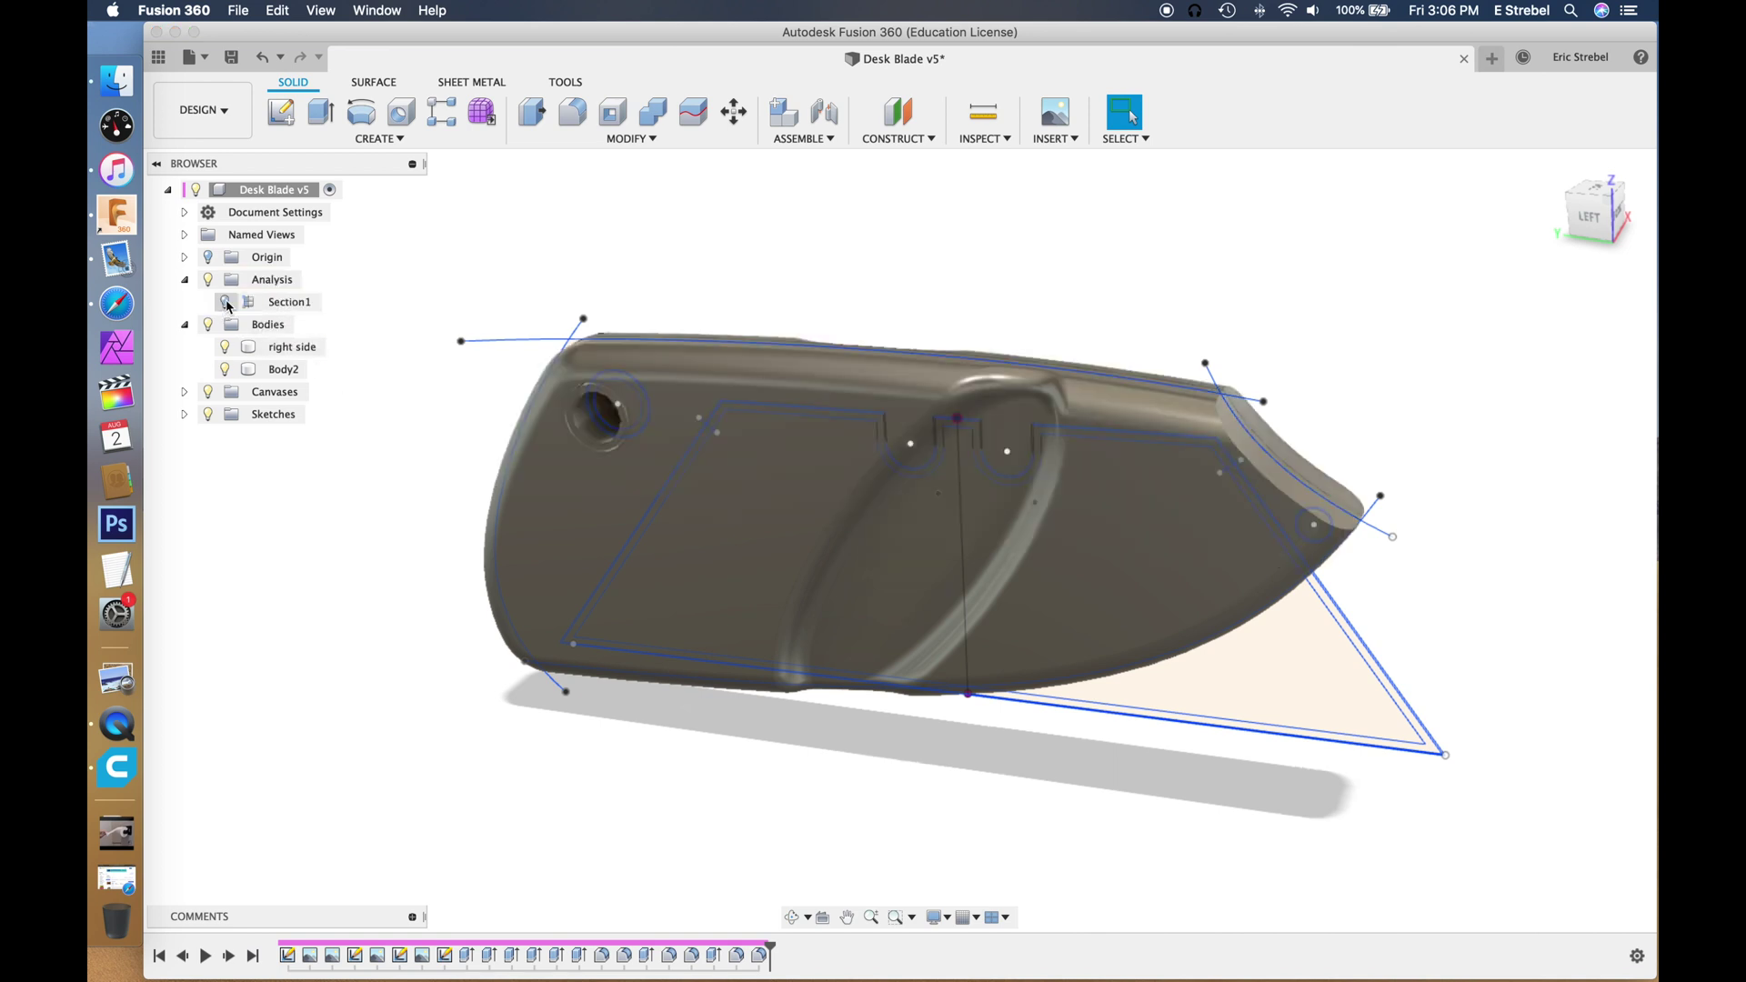
click(227, 303)
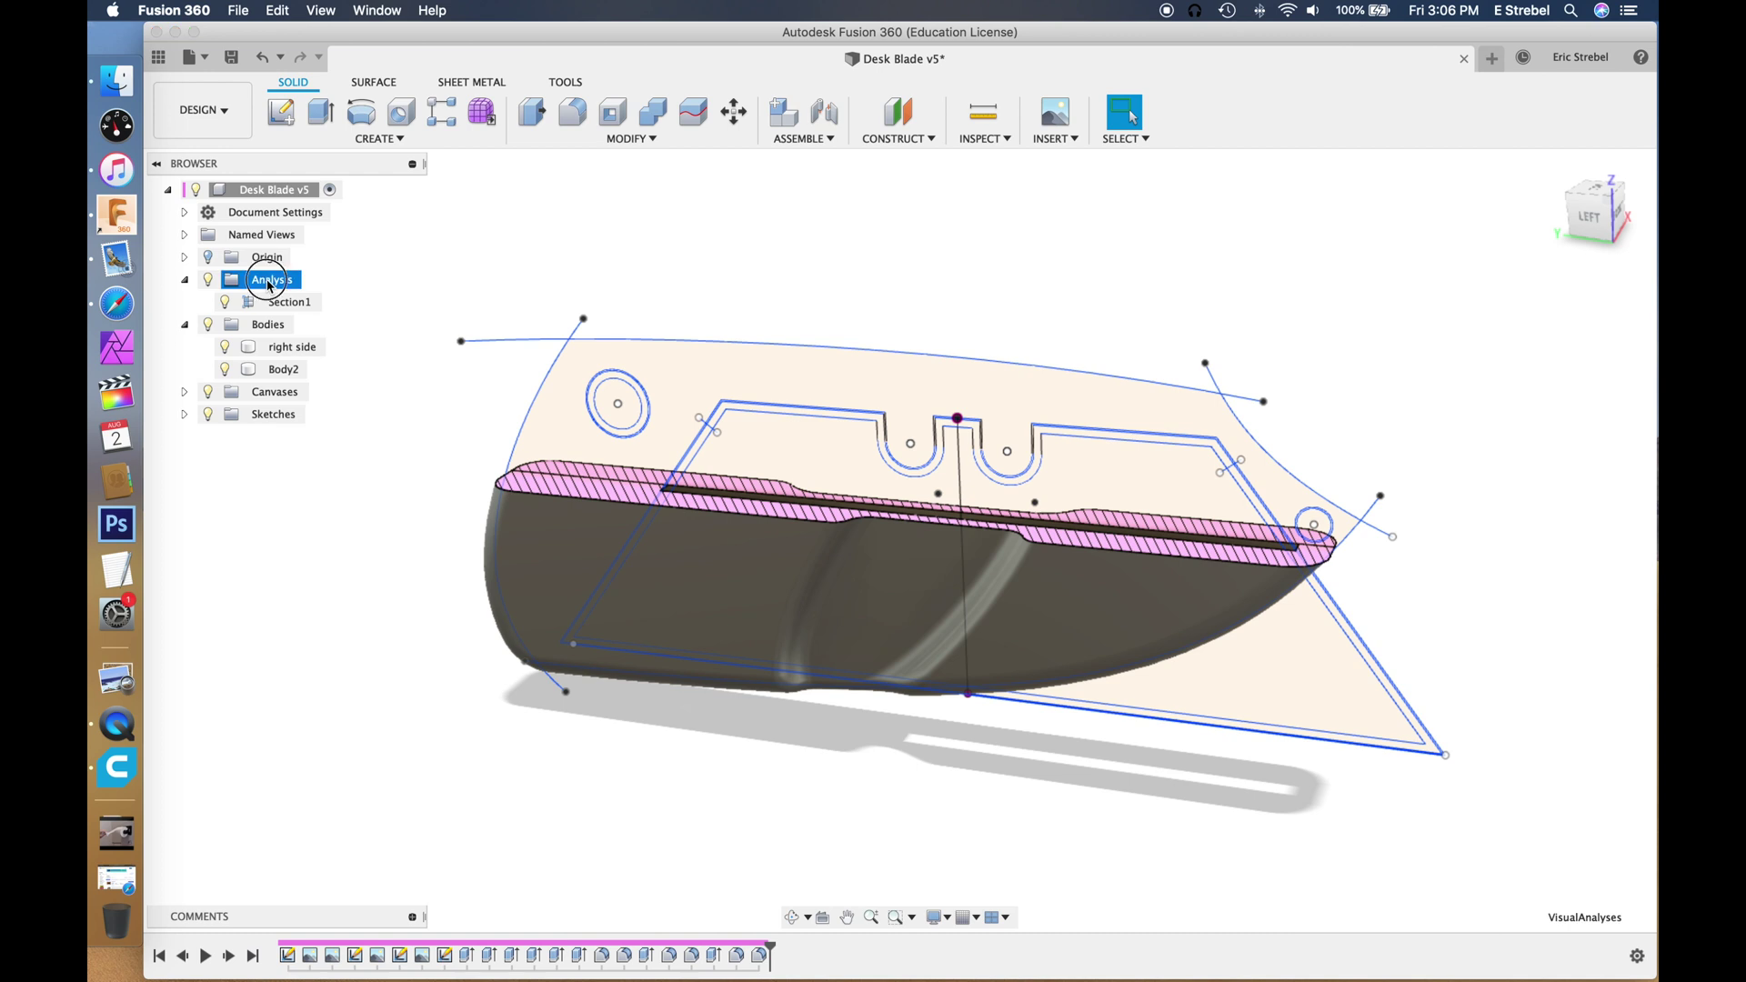
double_click(270, 303)
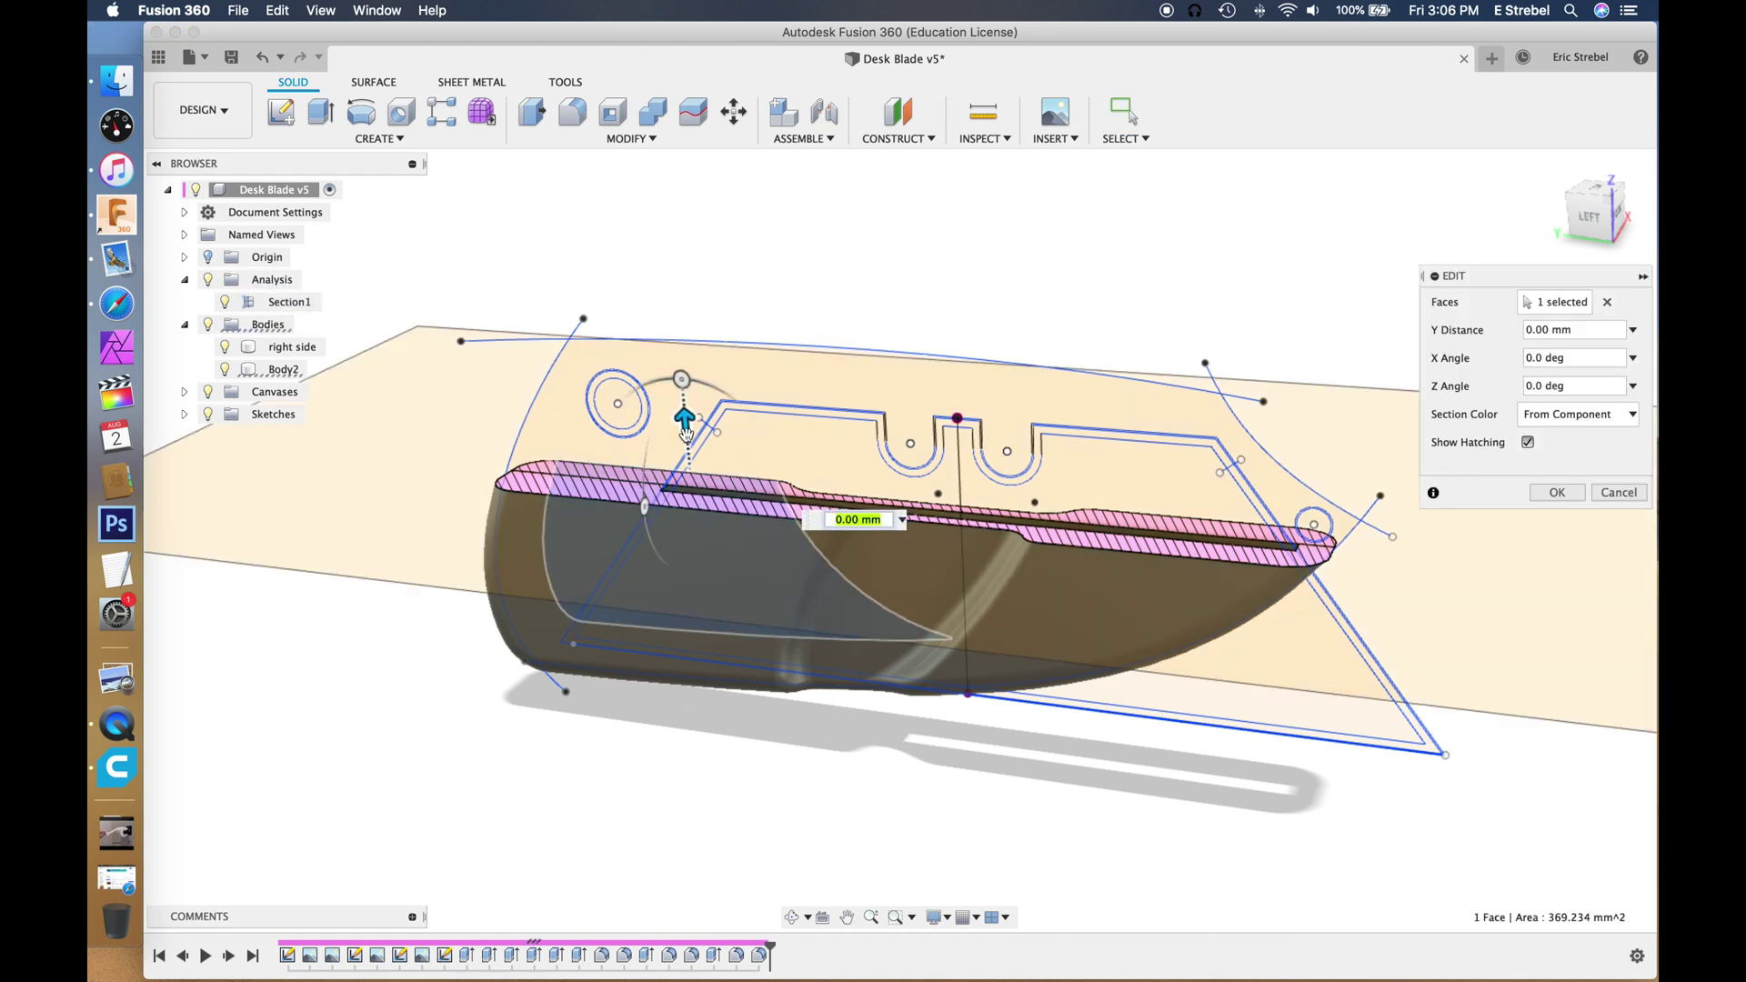
mouse_move(689, 410)
mouse_down()
mouse_move(686, 465)
mouse_move(682, 351)
mouse_move(706, 300)
mouse_move(682, 460)
mouse_move(694, 537)
mouse_move(673, 401)
mouse_move(684, 420)
mouse_up()
mouse_move(646, 509)
mouse_down()
mouse_move(719, 391)
mouse_move(725, 440)
mouse_up()
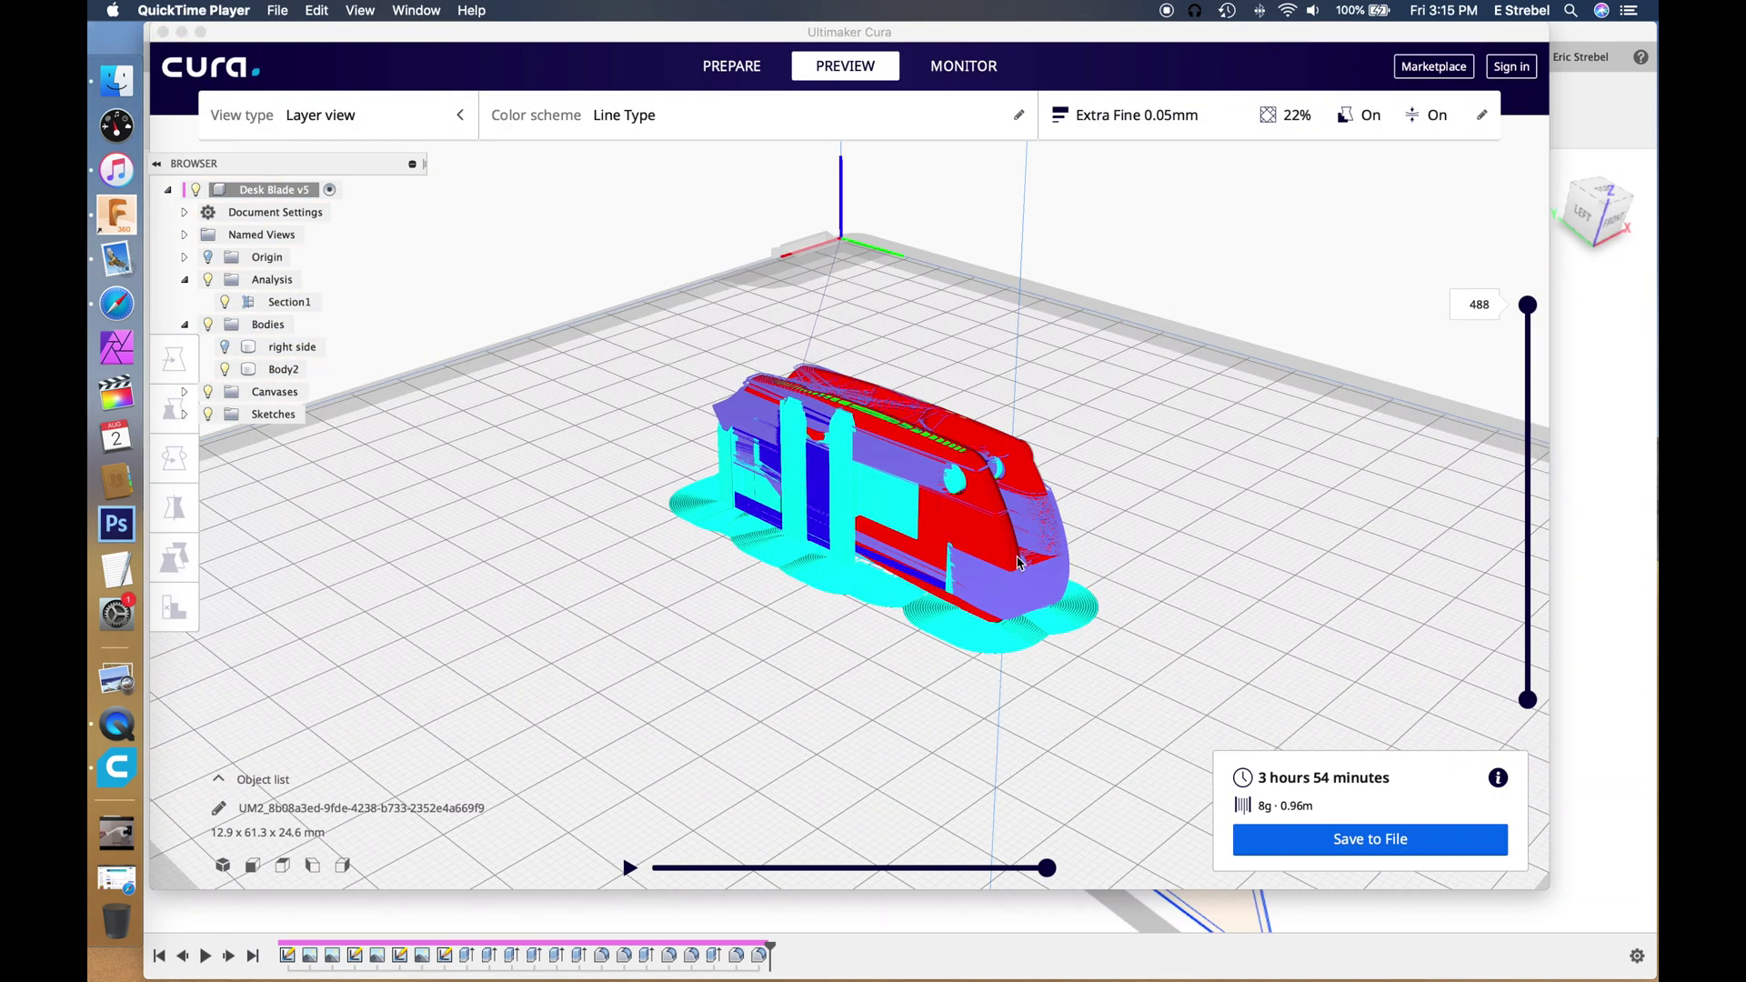
Step: Examine the sliced holder part and its support structures in the Ultimaker Cura layer preview
right_drag(510, 555, 832, 532)
scroll(1147, 380, up, 4)
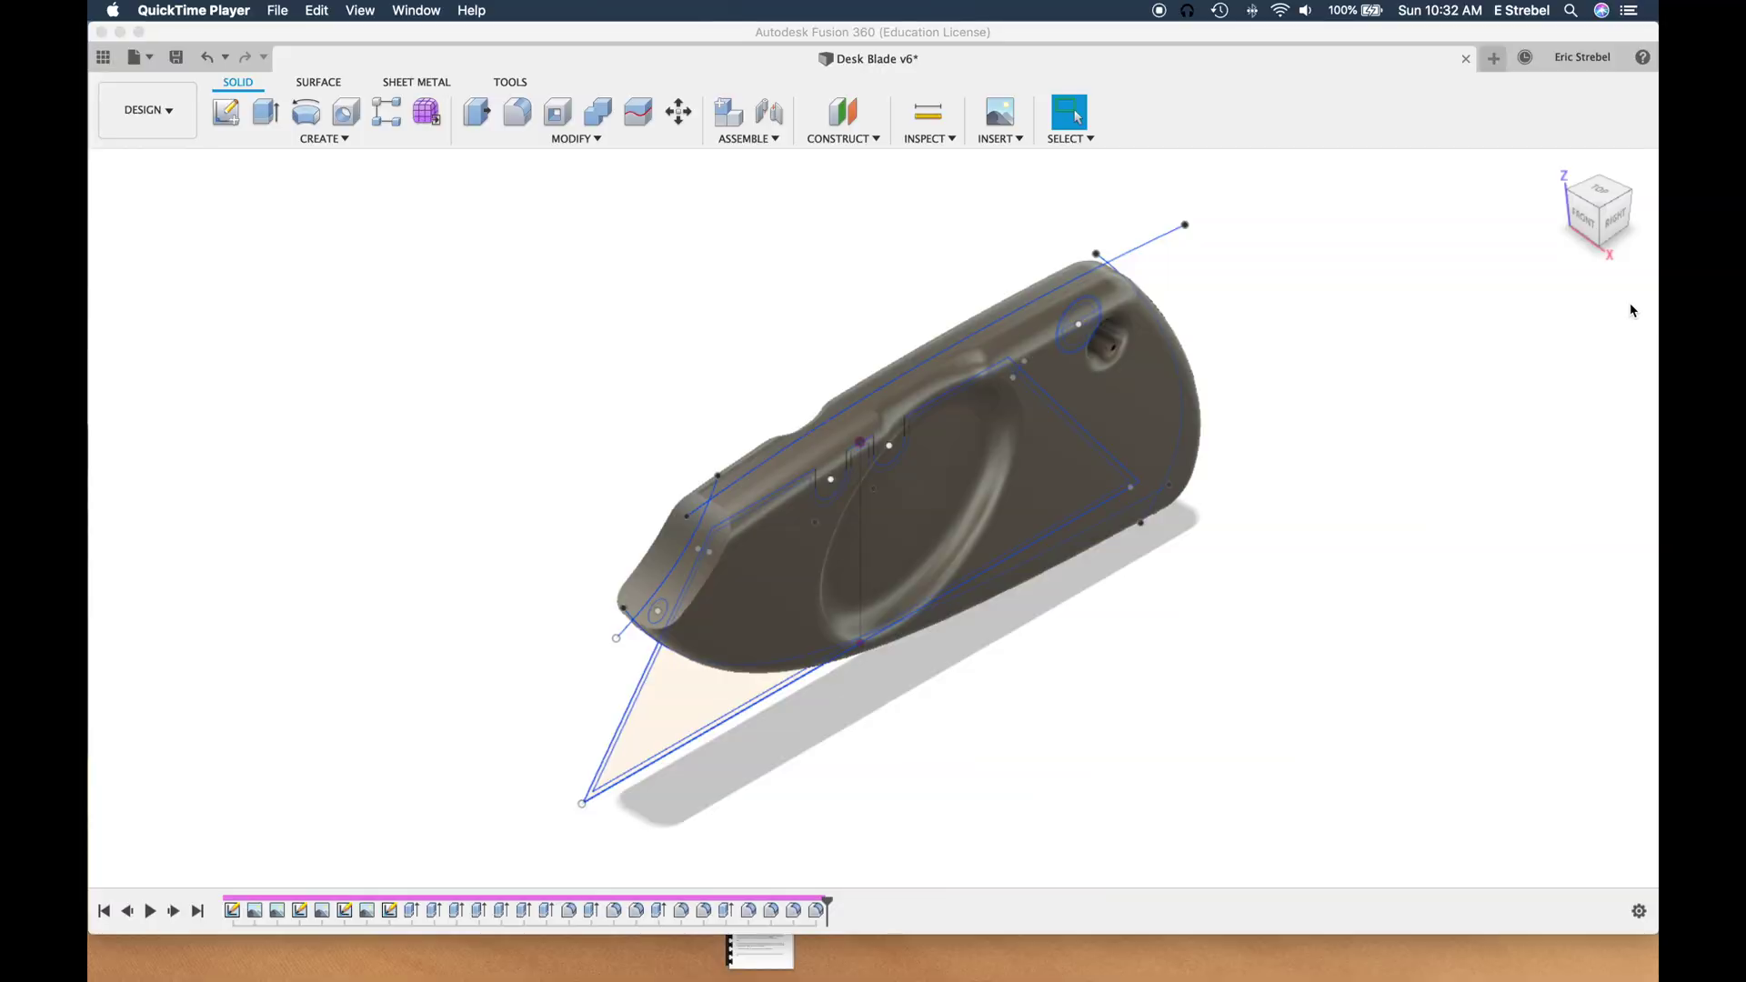
Step: Temporarily hide the right side body to inspect Body2's slotted snap post, and view the holder without its sketches
click(934, 869)
drag(932, 648, 735, 440)
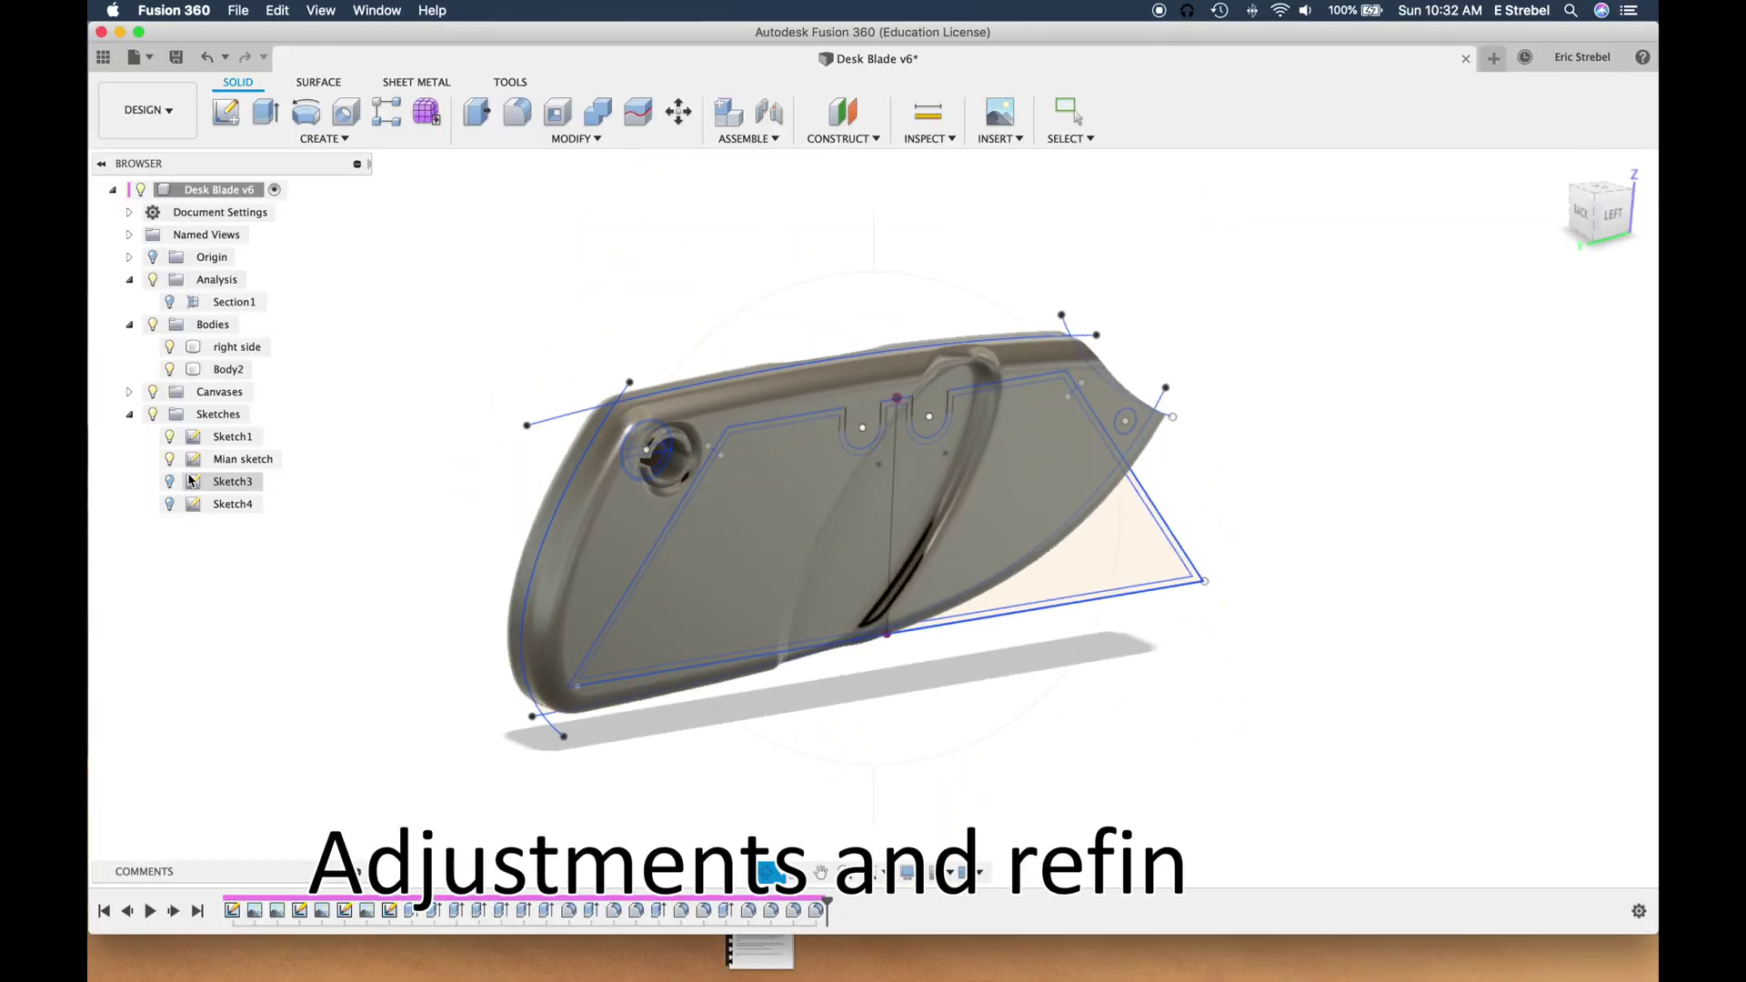
click(169, 369)
click(169, 346)
scroll(651, 452, up, 6)
scroll(661, 420, down, 5)
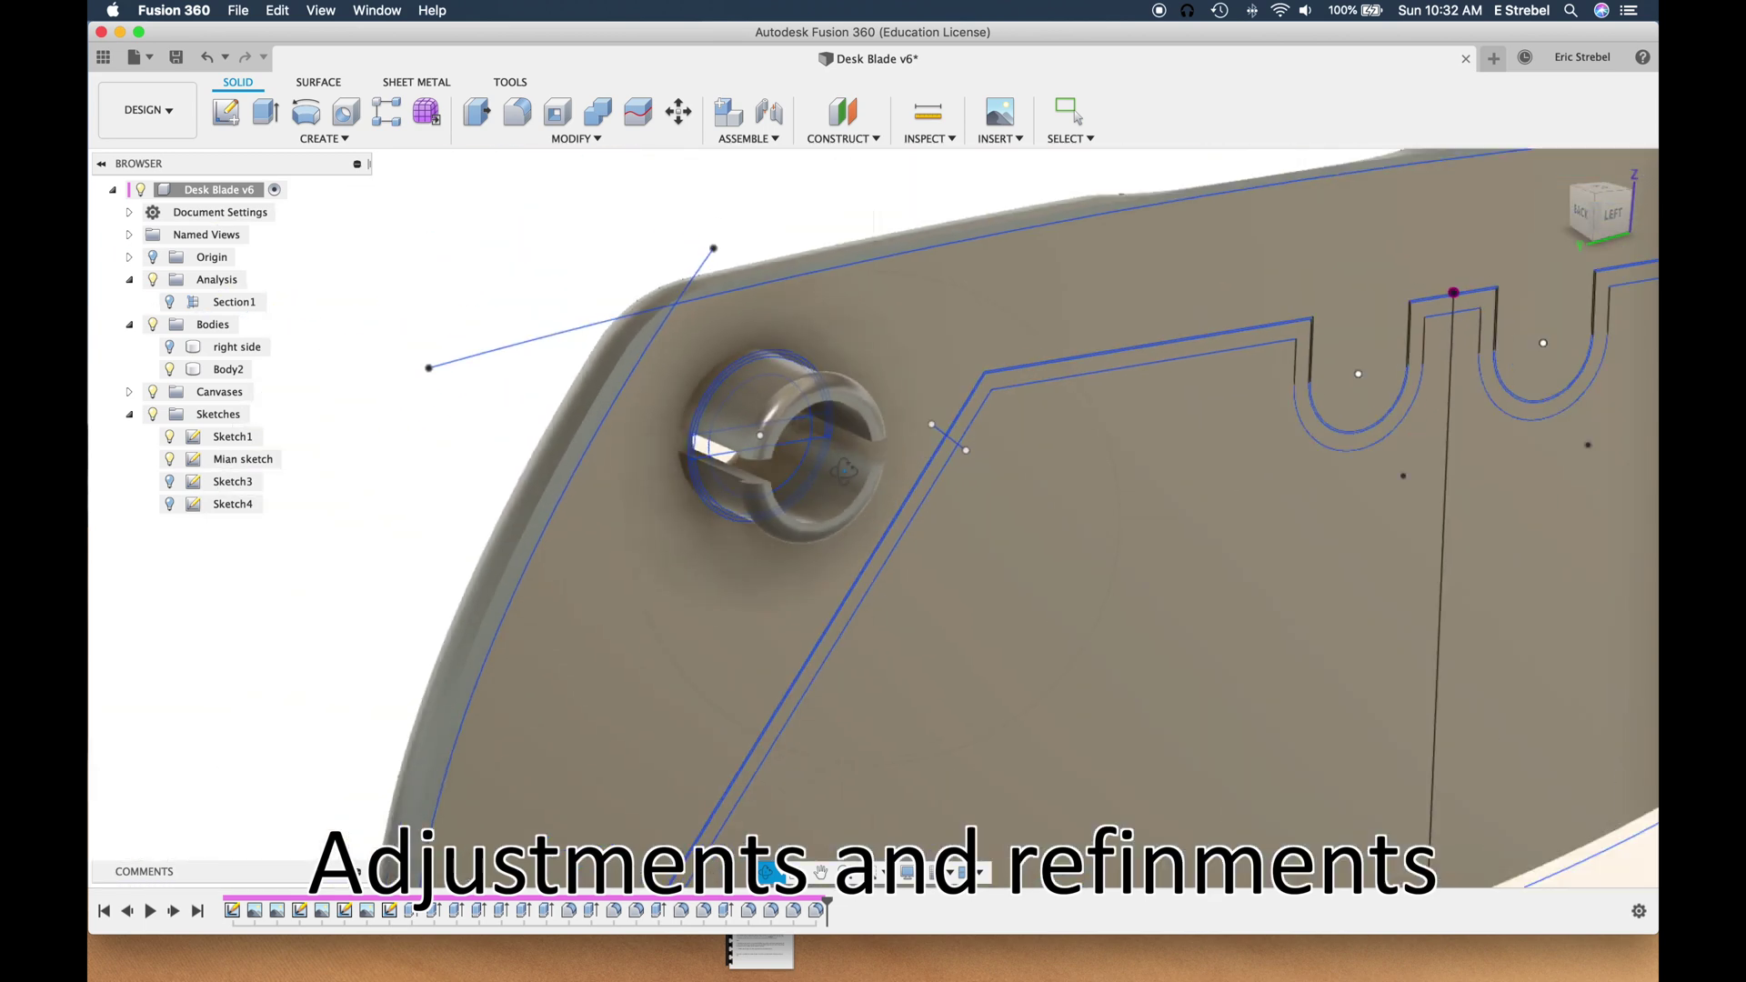
click(169, 347)
click(153, 414)
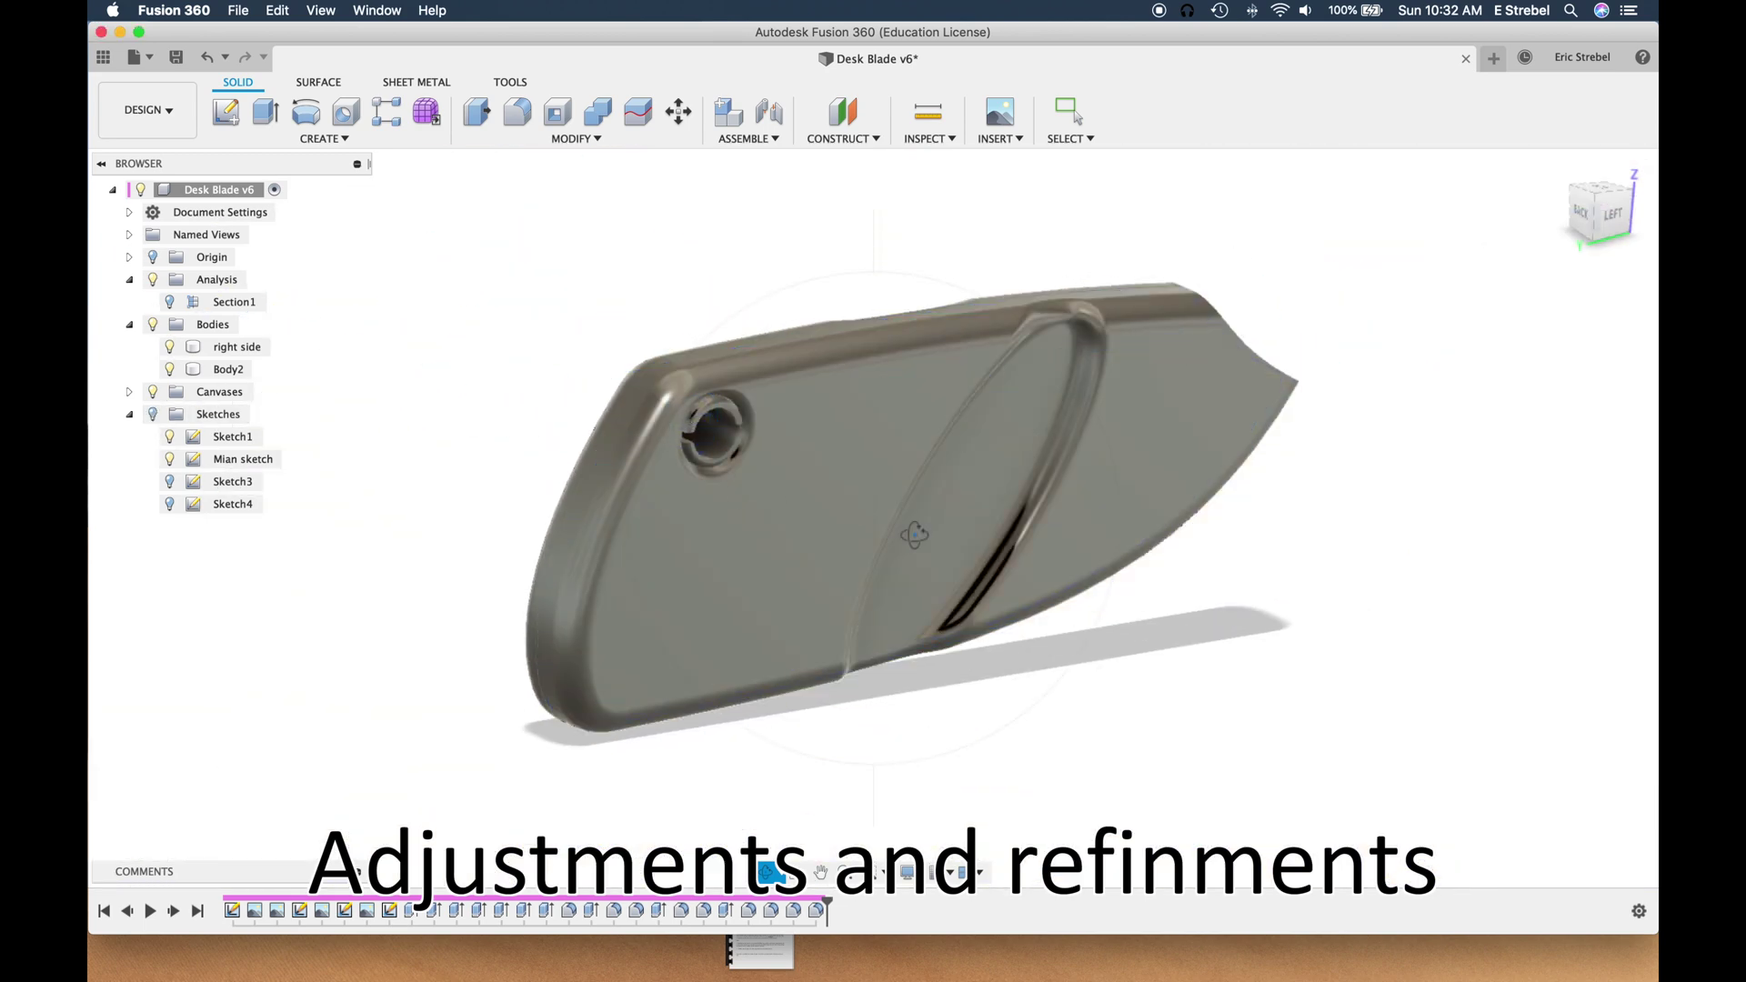
drag(914, 534, 307, 179)
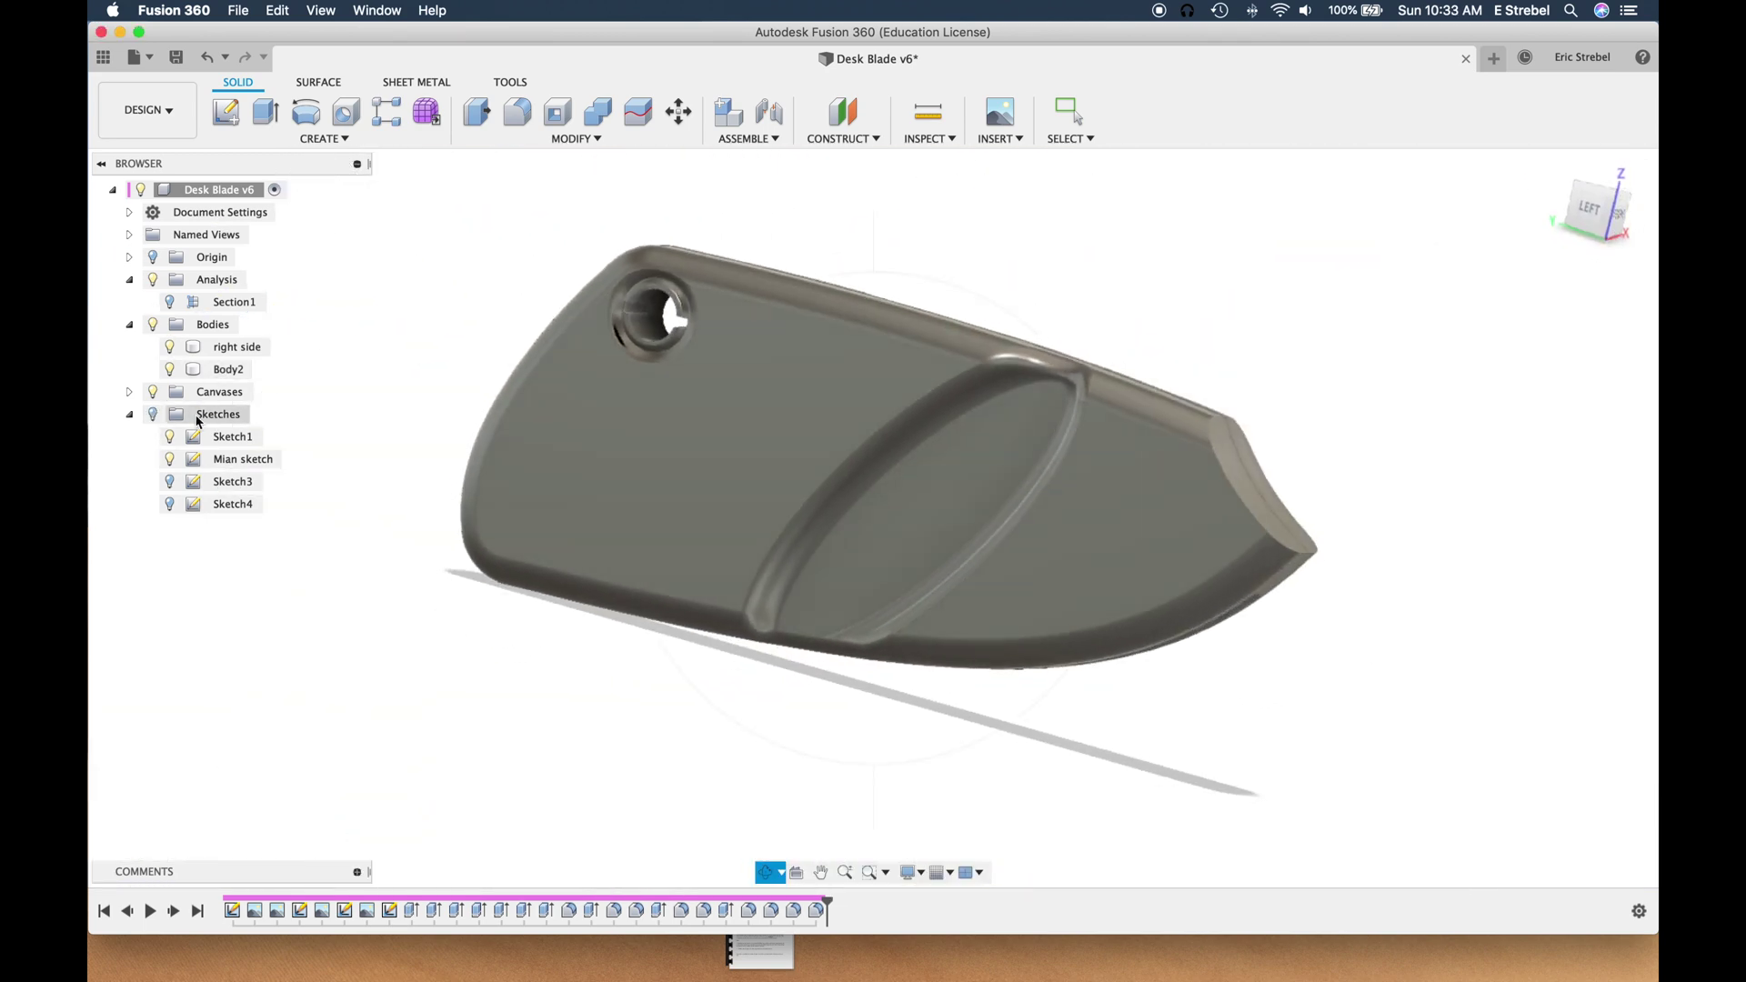
click(153, 414)
Step: Add the ABS (White) plastic appearance to the design and set its color to RGB 255, 153, 0
key(a)
scroll(1380, 733, down, 3)
click(1337, 757)
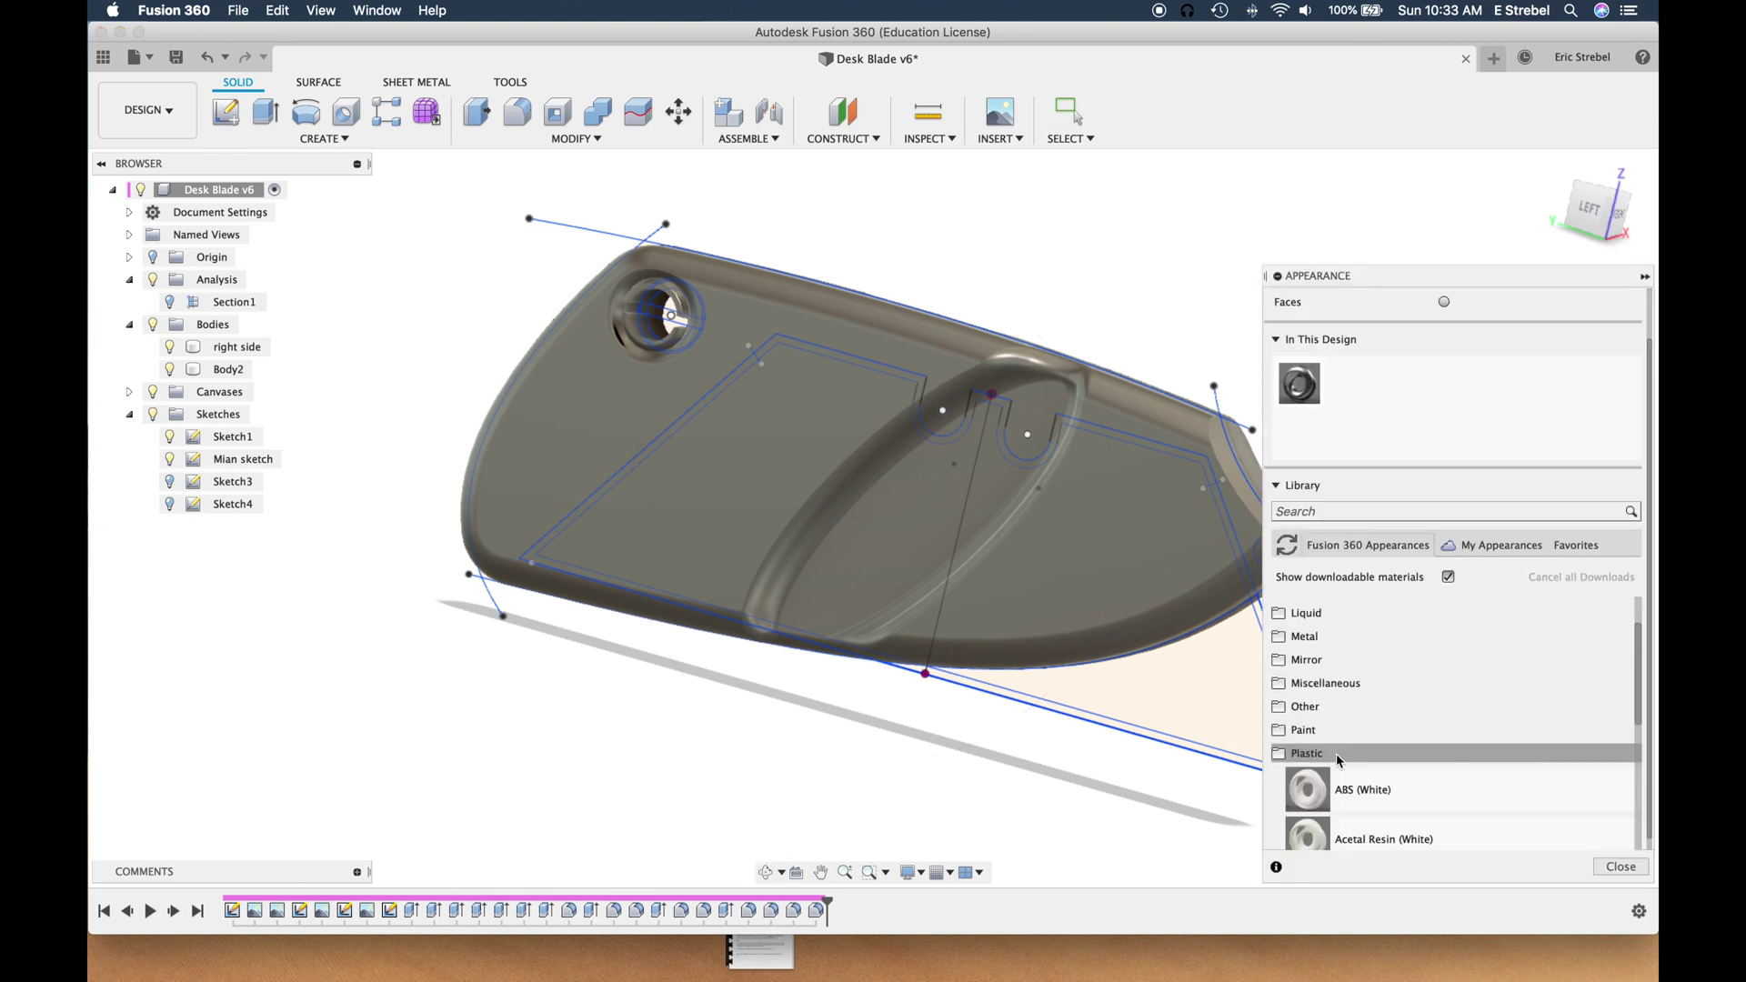
scroll(1393, 727, down, 6)
scroll(1410, 733, up, 3)
drag(1365, 709, 1348, 385)
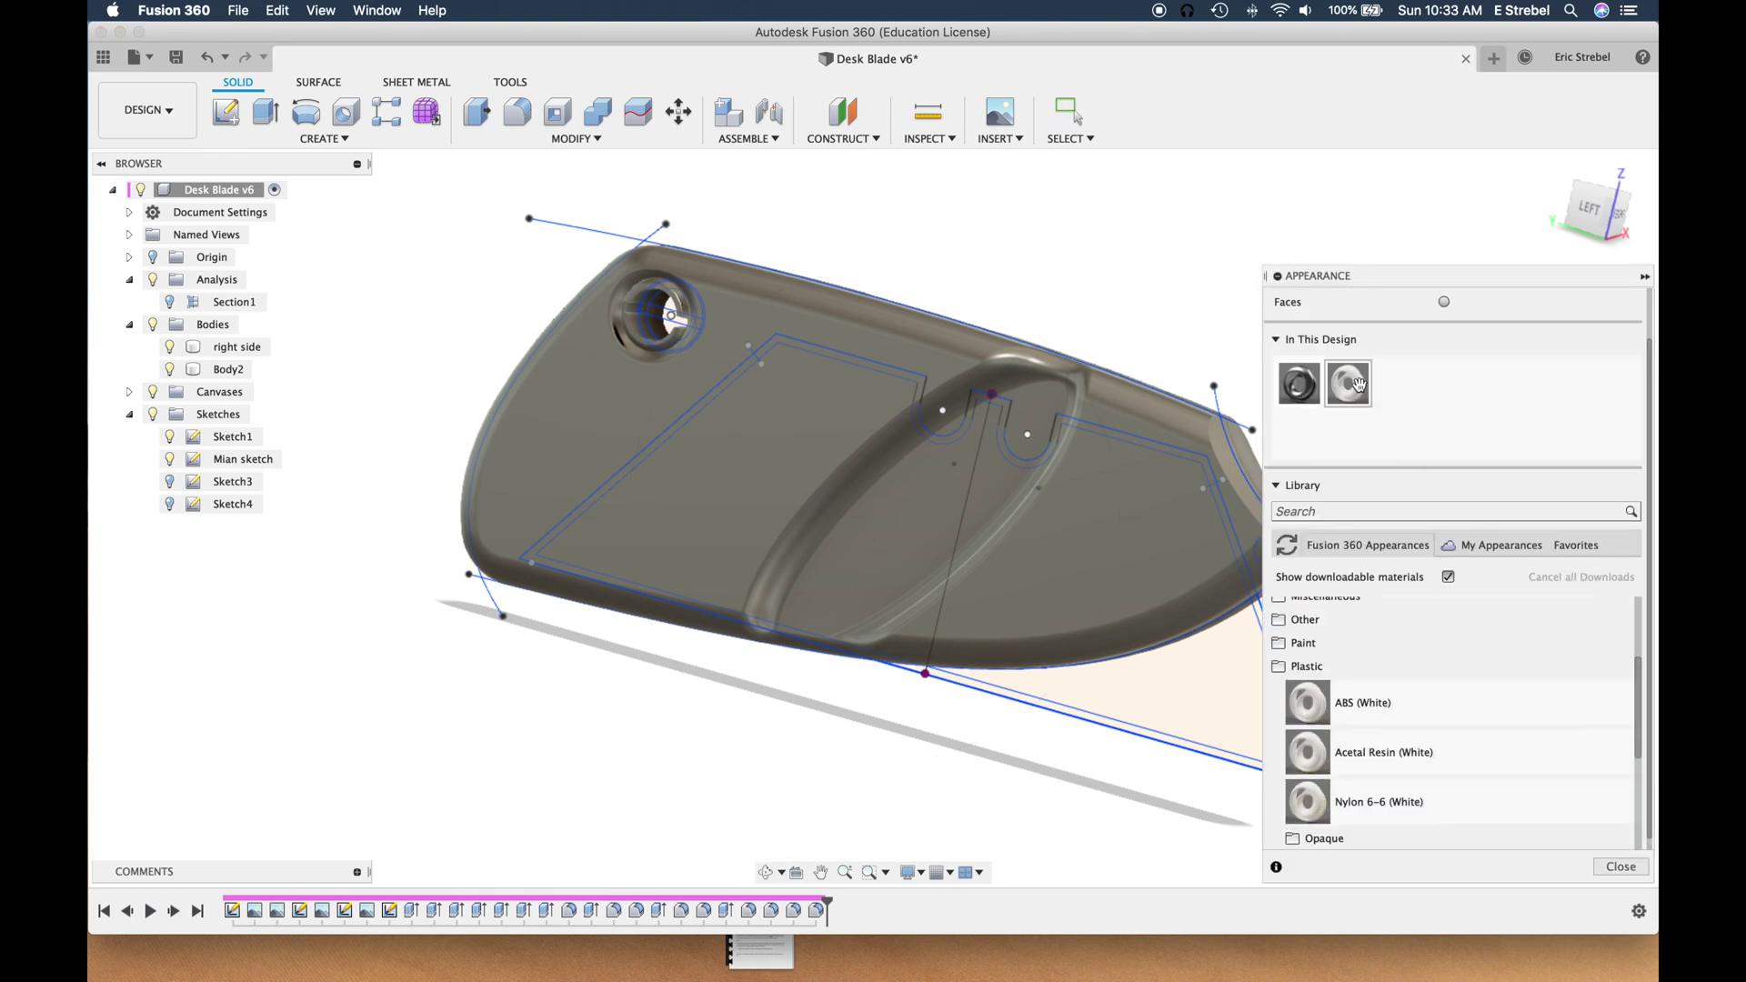
double_click(1347, 384)
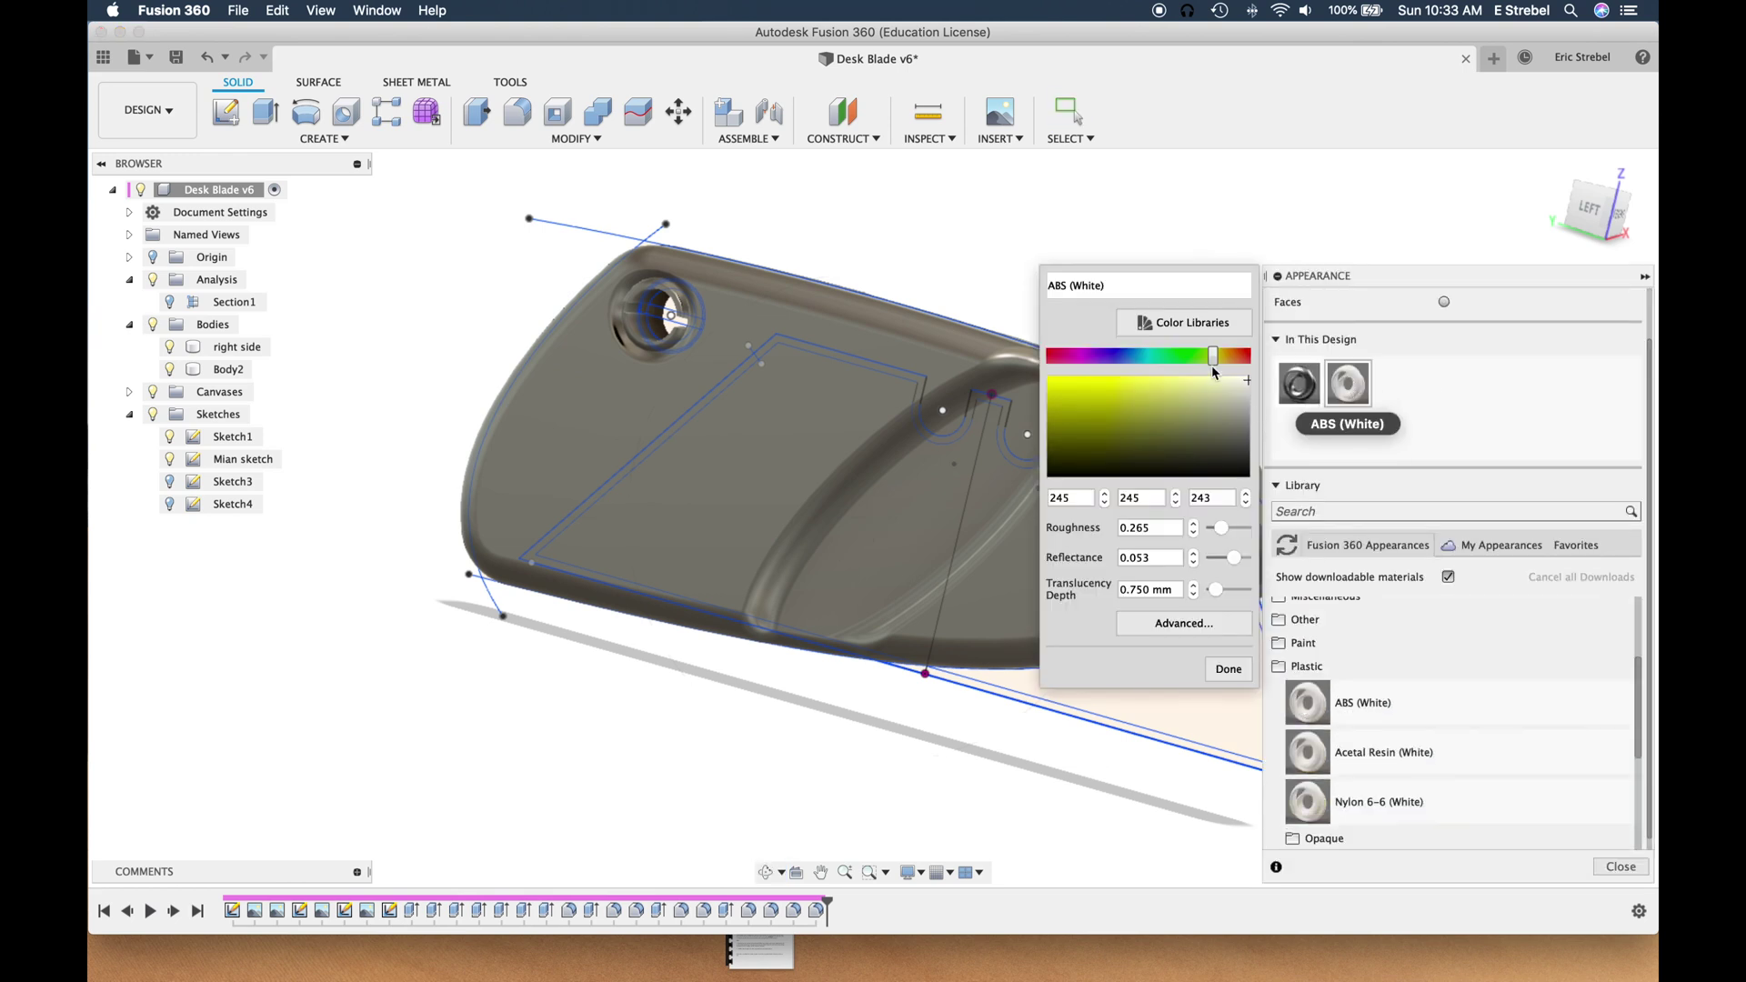
click(1228, 668)
Step: Apply the orange ABS (White) appearance to both holder bodies and hide all sketches
drag(1347, 383, 626, 371)
scroll(626, 371, down, 2)
drag(1348, 383, 1106, 448)
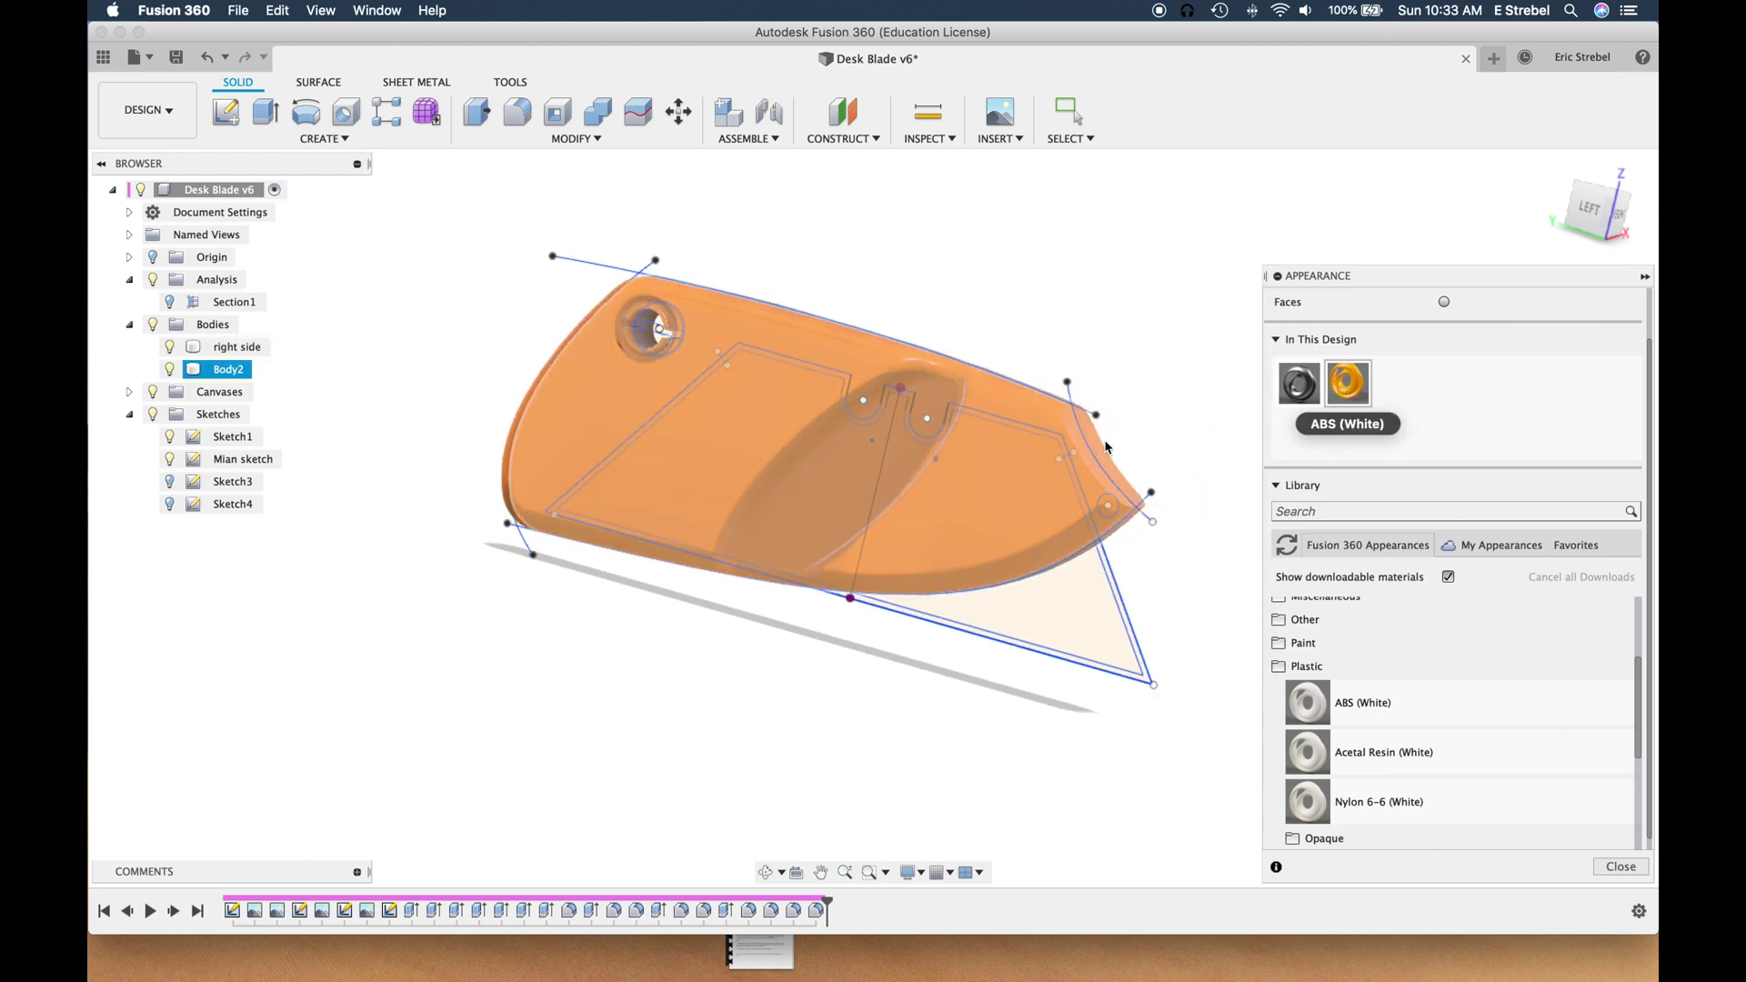
key(Escape)
shift+middle_drag(1546, 173, 881, 171)
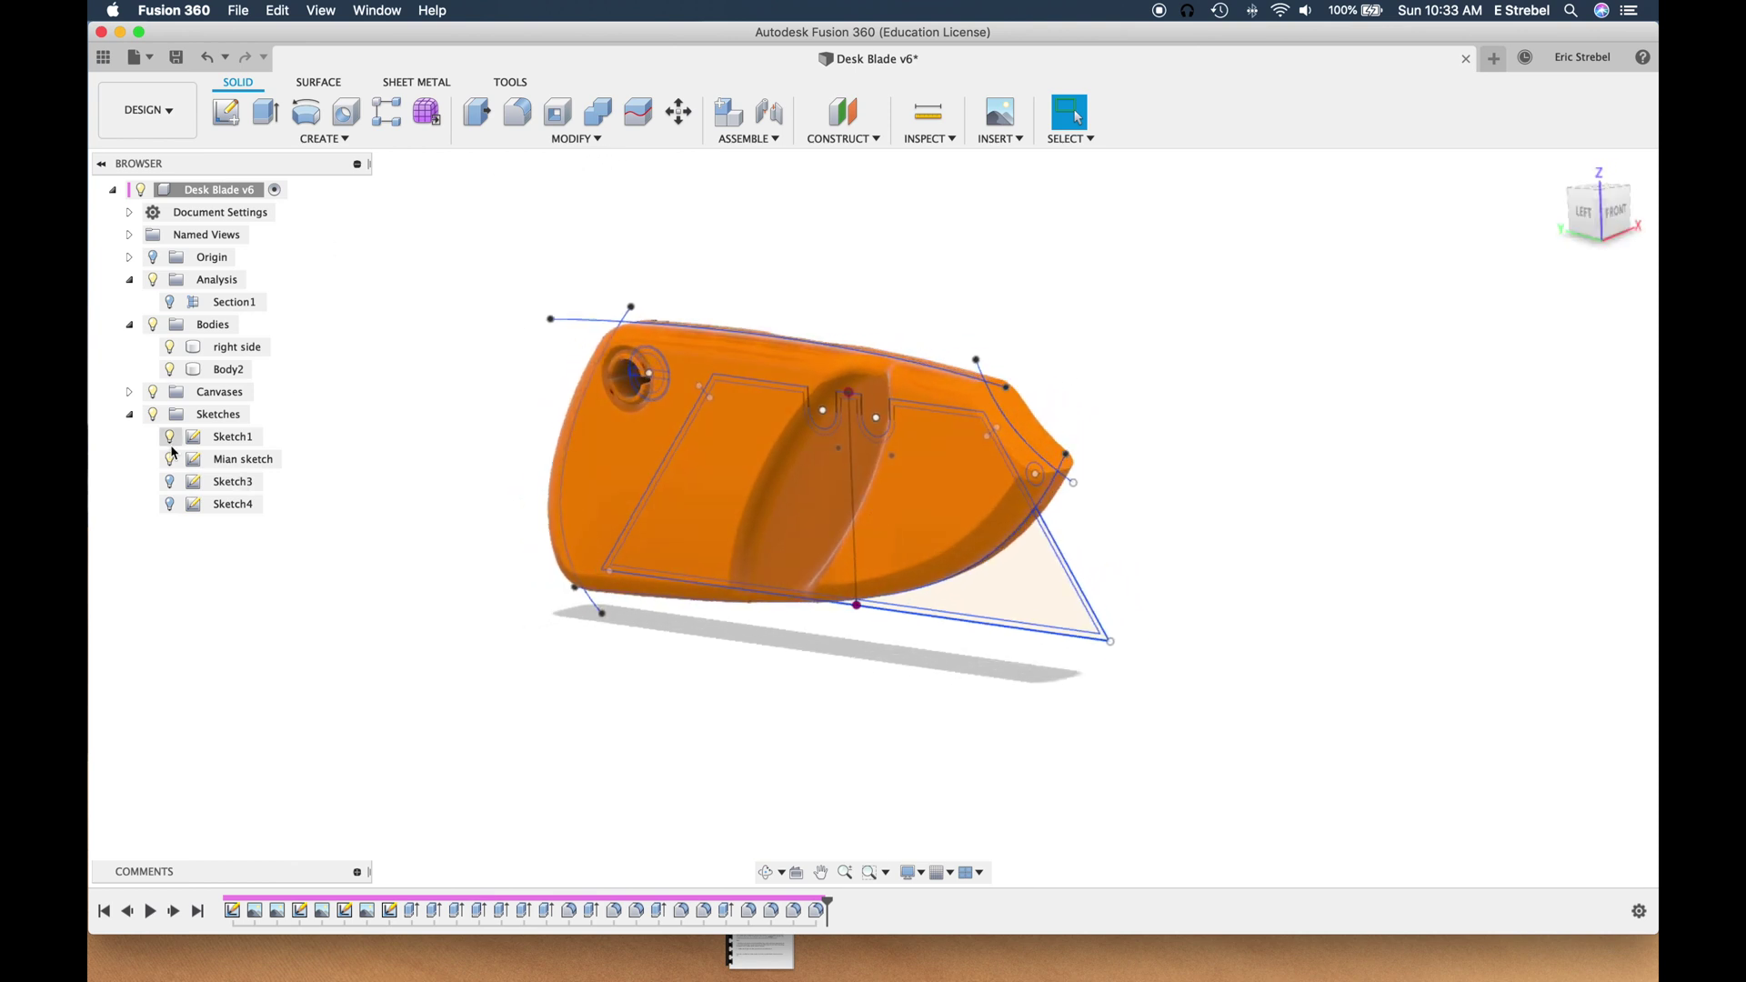
scroll(605, 391, up, 4)
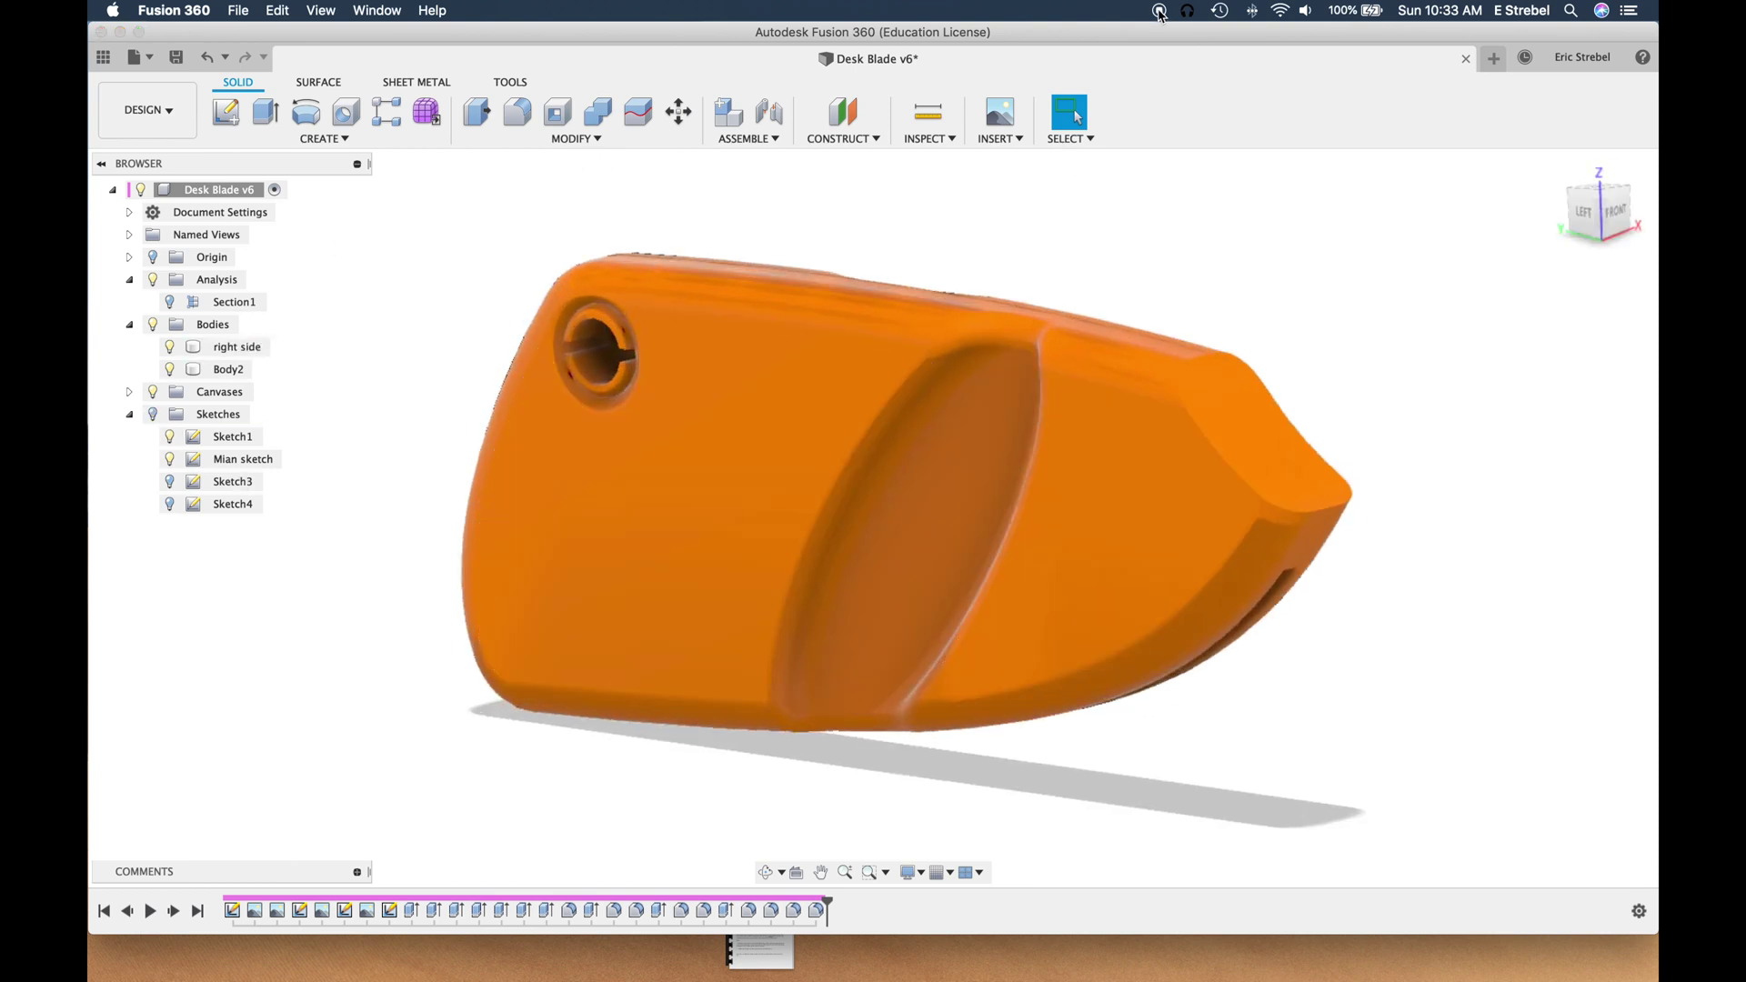